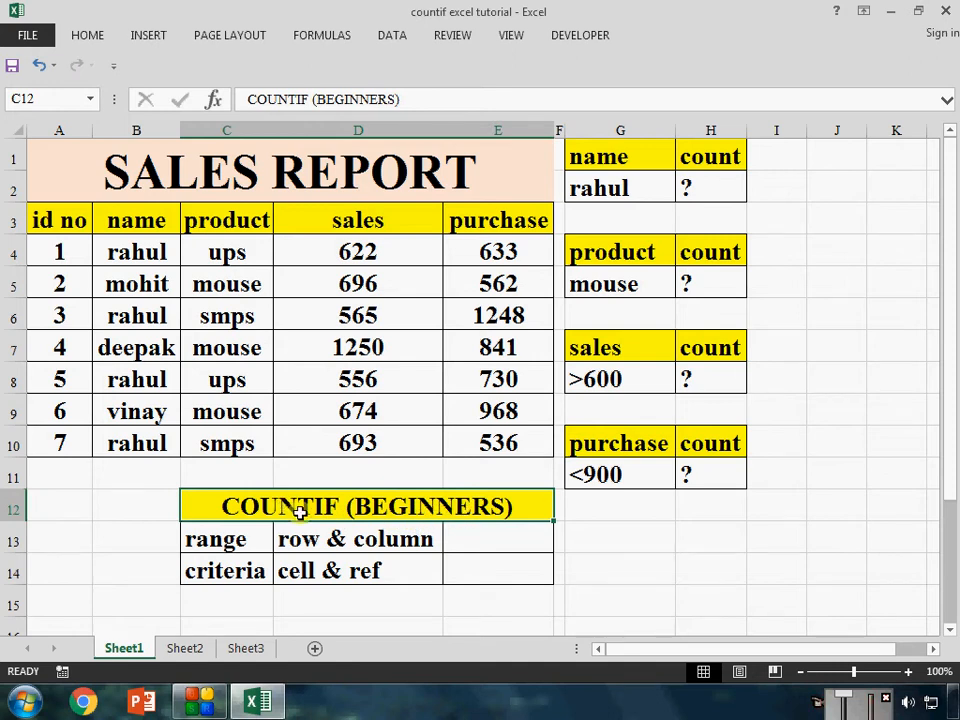
Look through the beginners, advanced and corporate COUNTIF versions of the sales report on Sheet1, Sheet2 and Sheet3
click(198, 648)
click(336, 542)
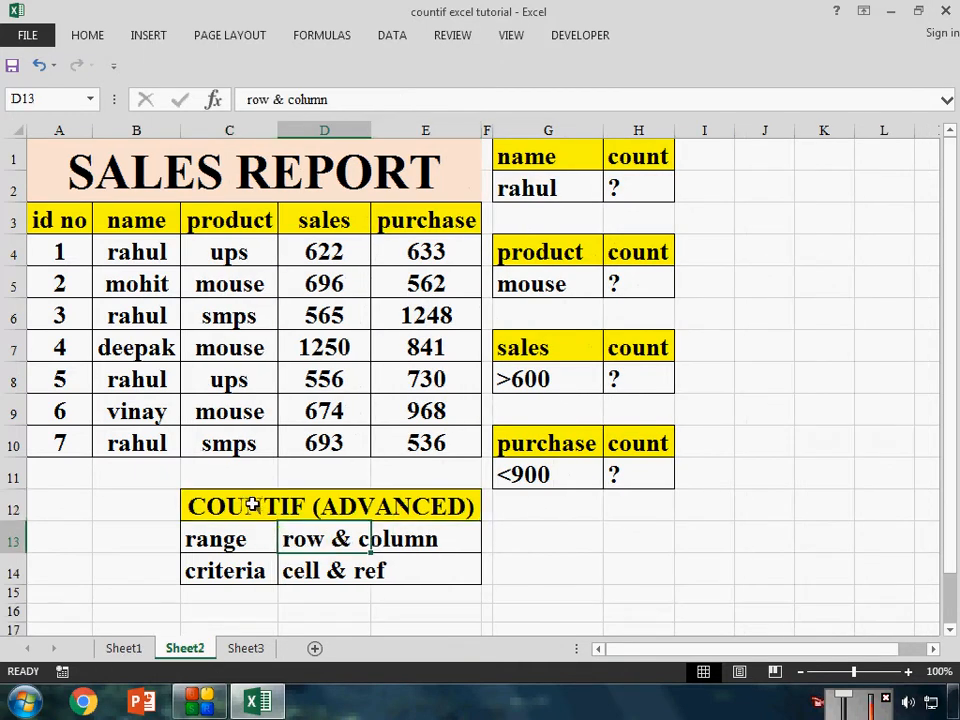
click(358, 510)
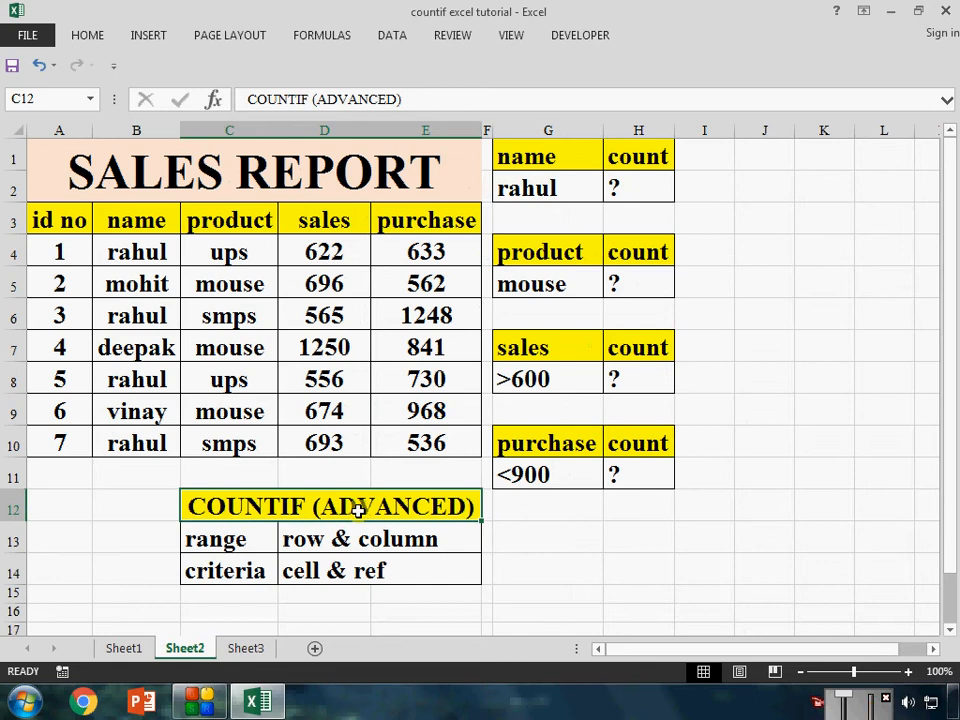
click(245, 648)
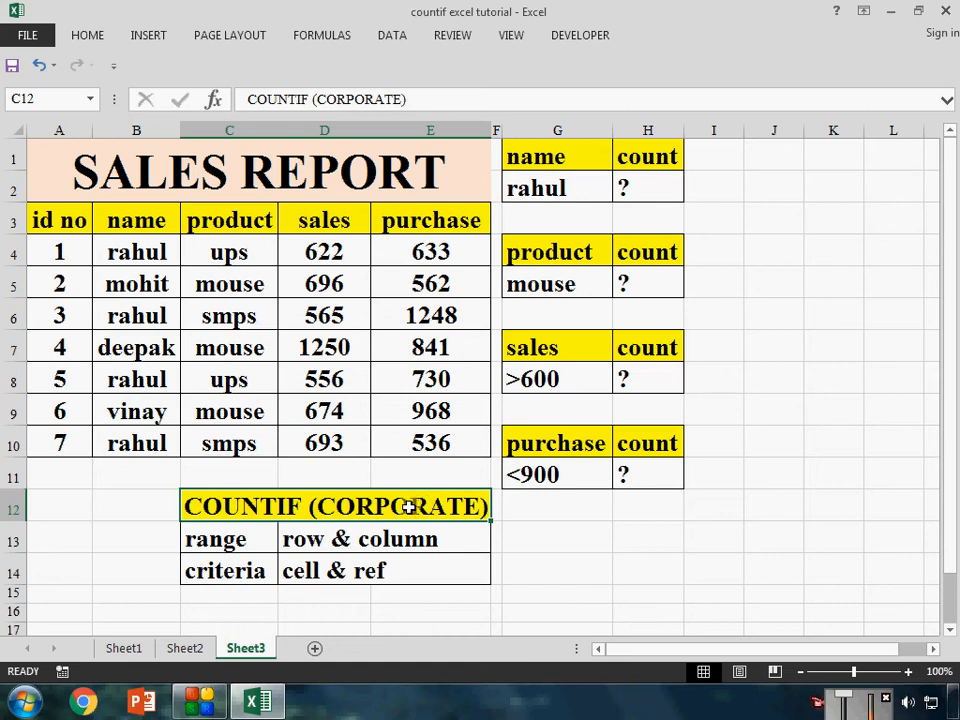
click(127, 650)
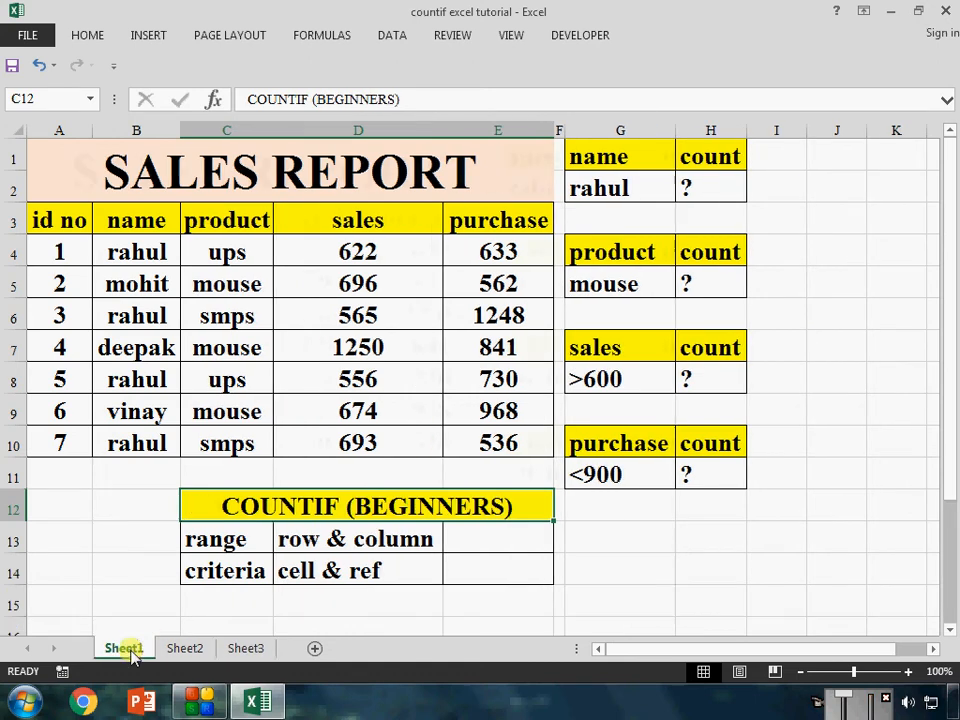
click(186, 650)
click(240, 648)
click(122, 649)
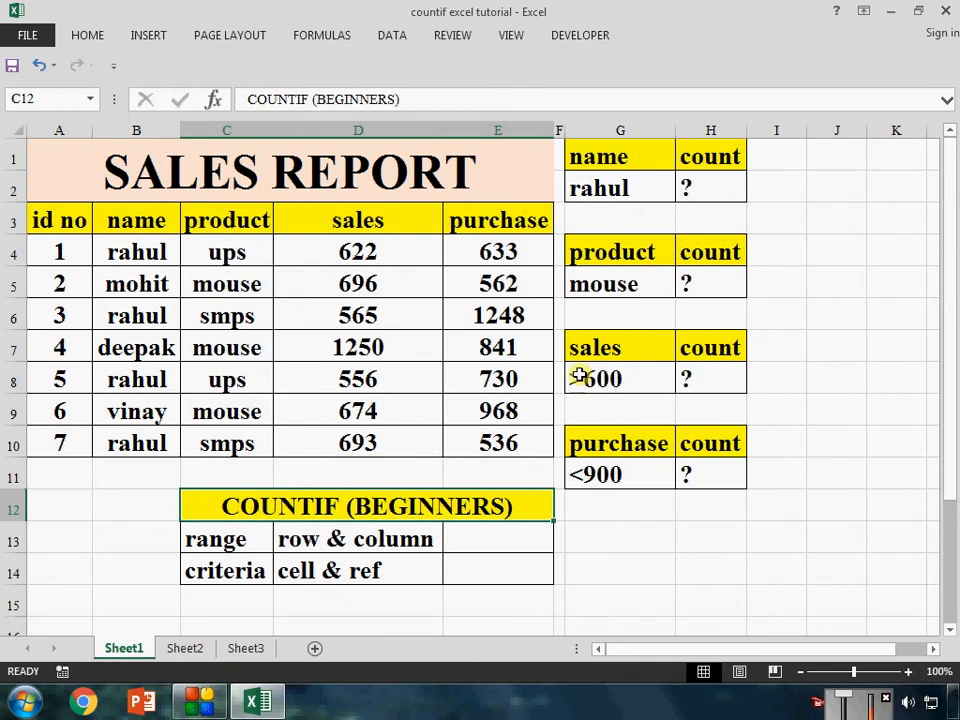
click(184, 648)
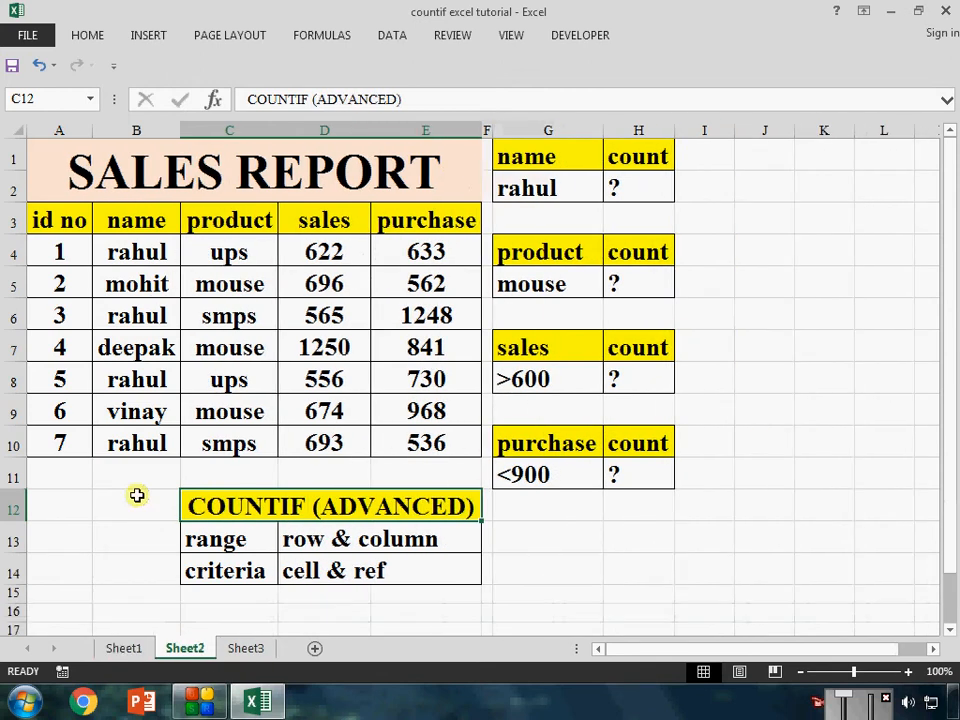
click(243, 648)
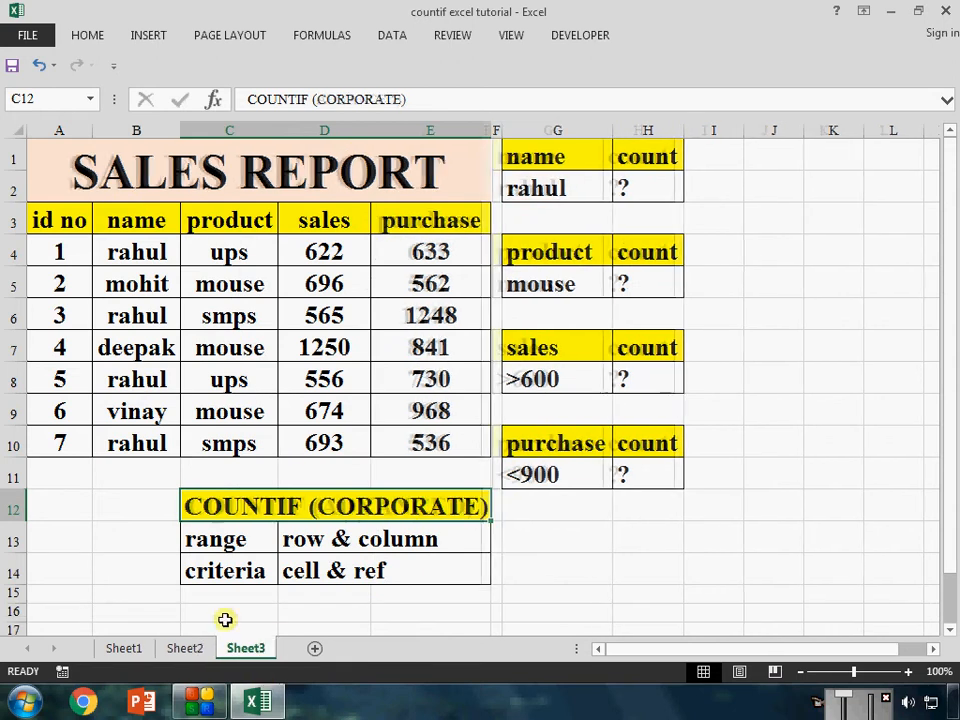
click(125, 648)
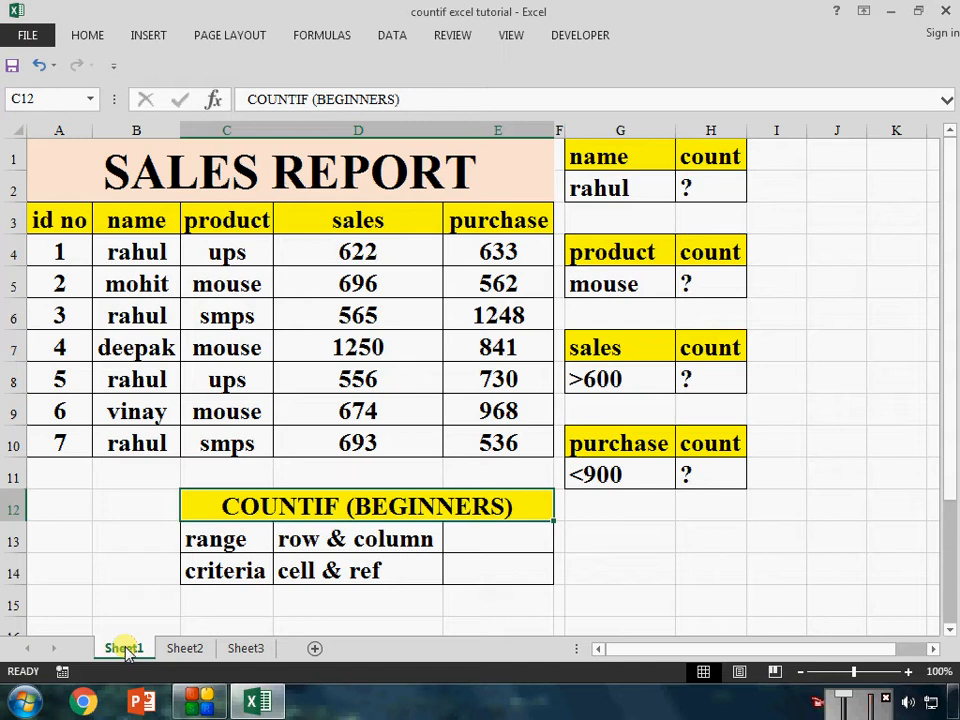
Examine Sheet1's sales report columns, the matching count tables and the COUNTIF argument notes, and compare them with Sheet2 and Sheet3
click(345, 442)
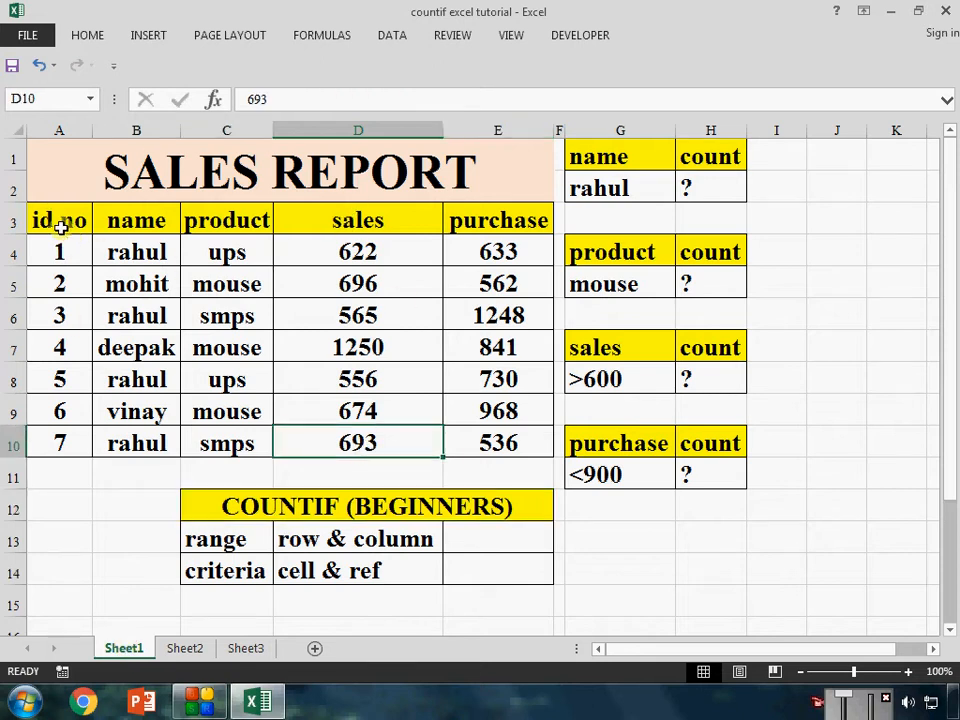
drag(62, 220, 64, 432)
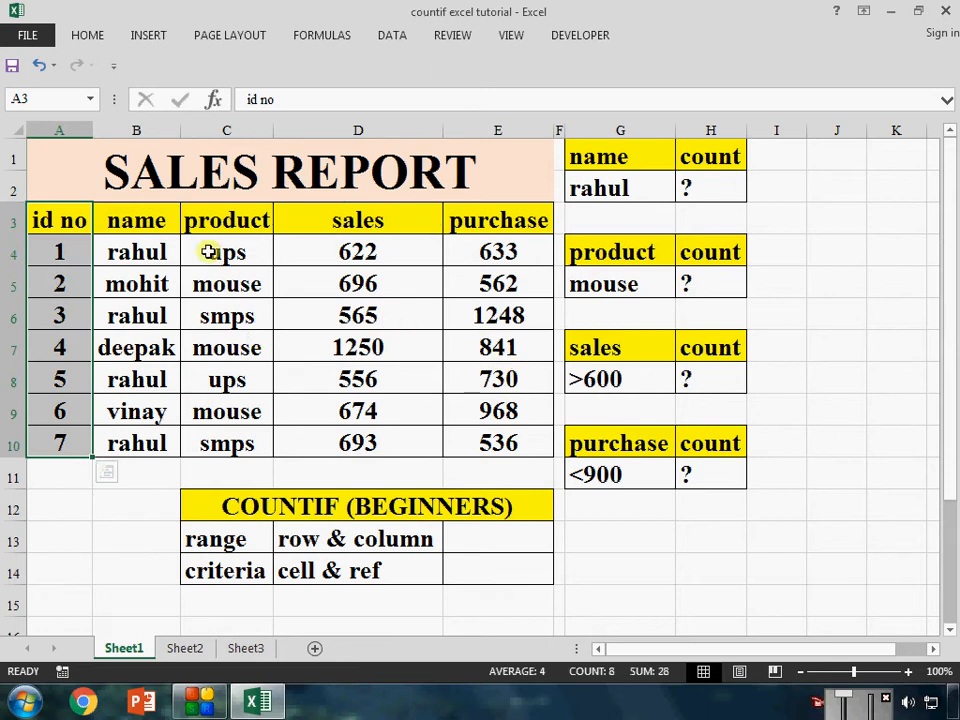
drag(136, 222, 143, 434)
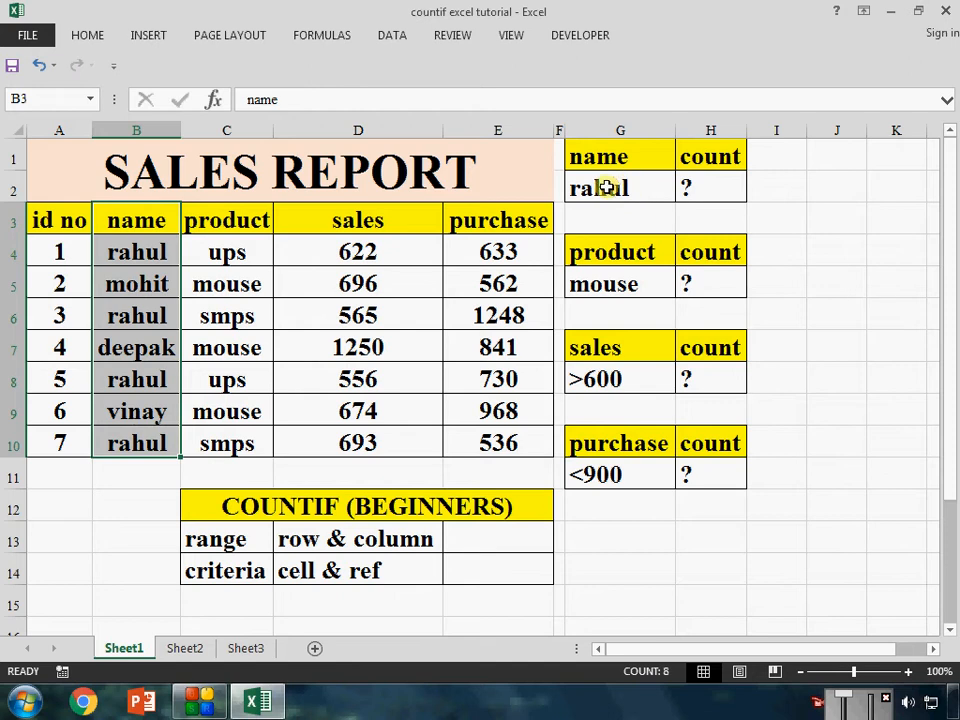
click(688, 186)
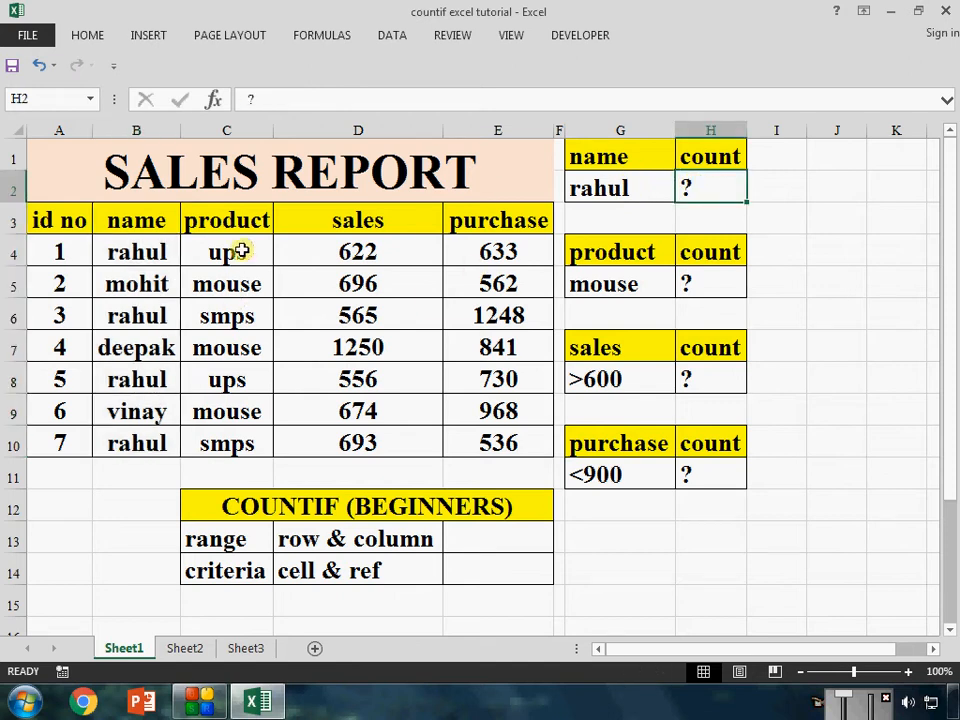
drag(240, 252, 231, 443)
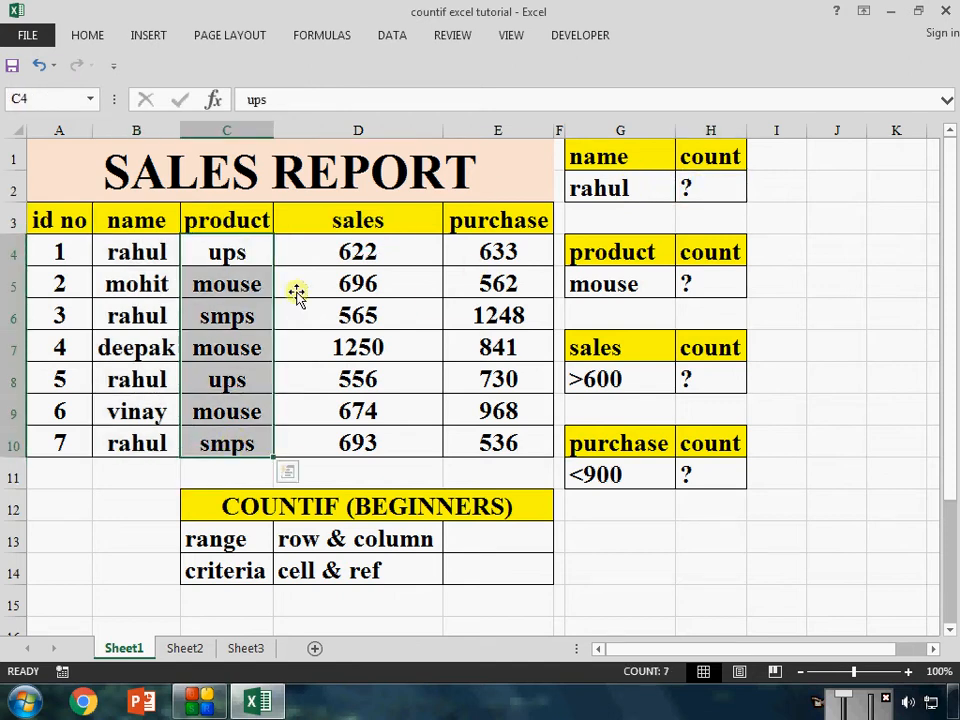
click(700, 285)
drag(370, 262, 370, 445)
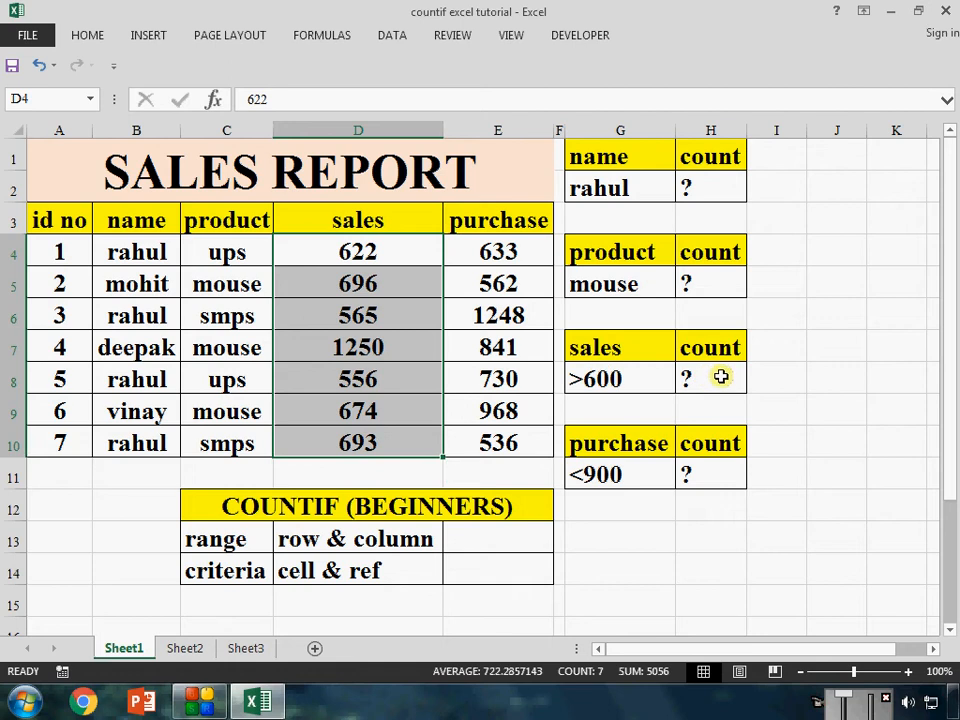
drag(512, 258, 500, 450)
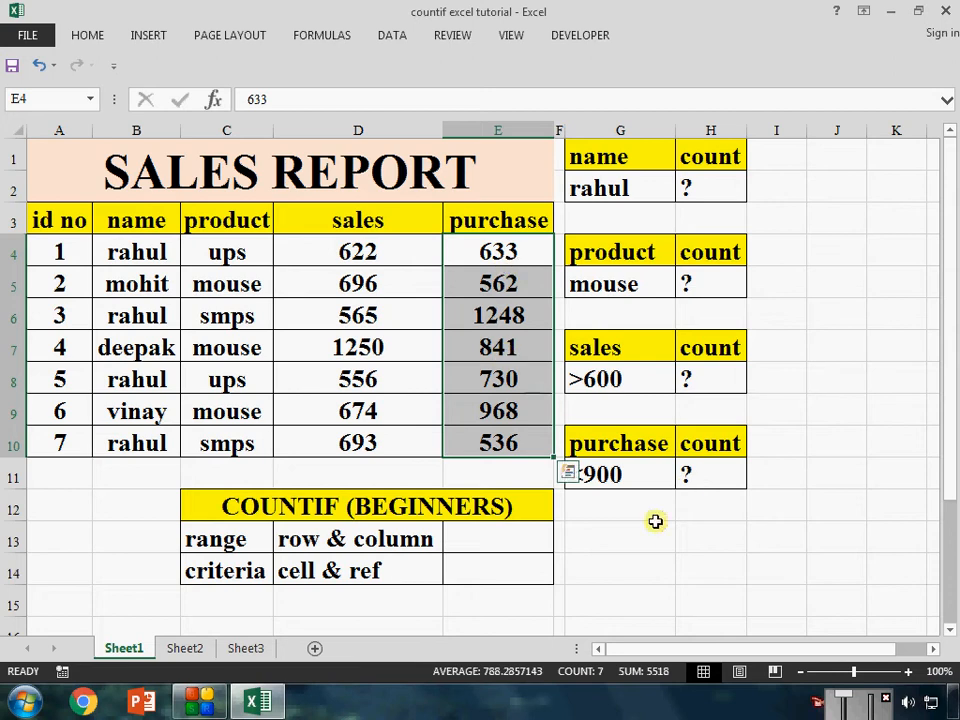
click(686, 475)
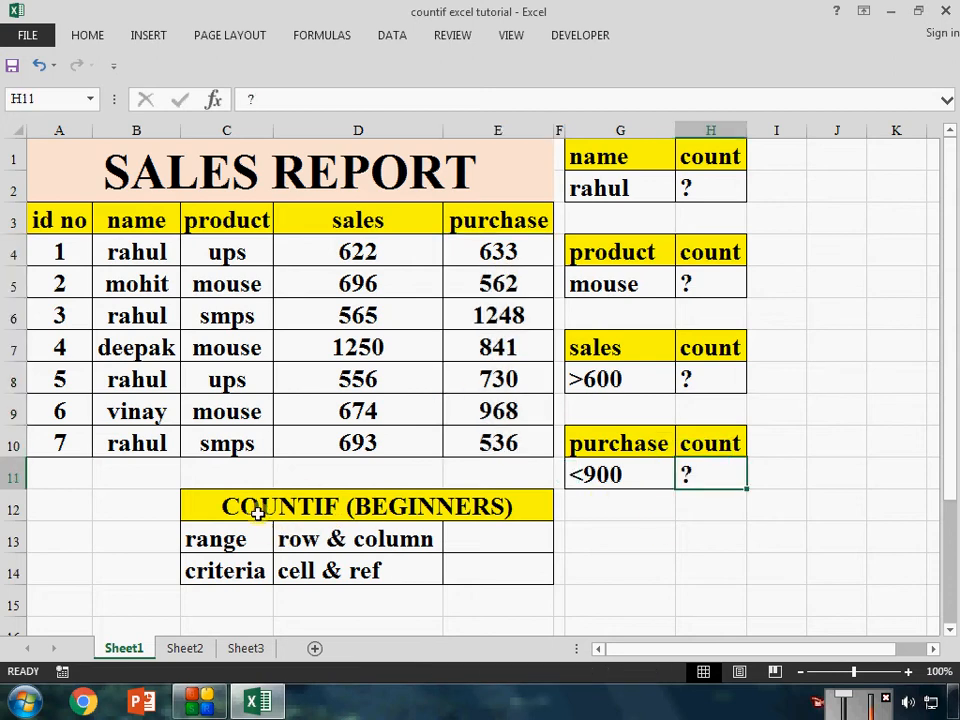
drag(257, 508, 439, 570)
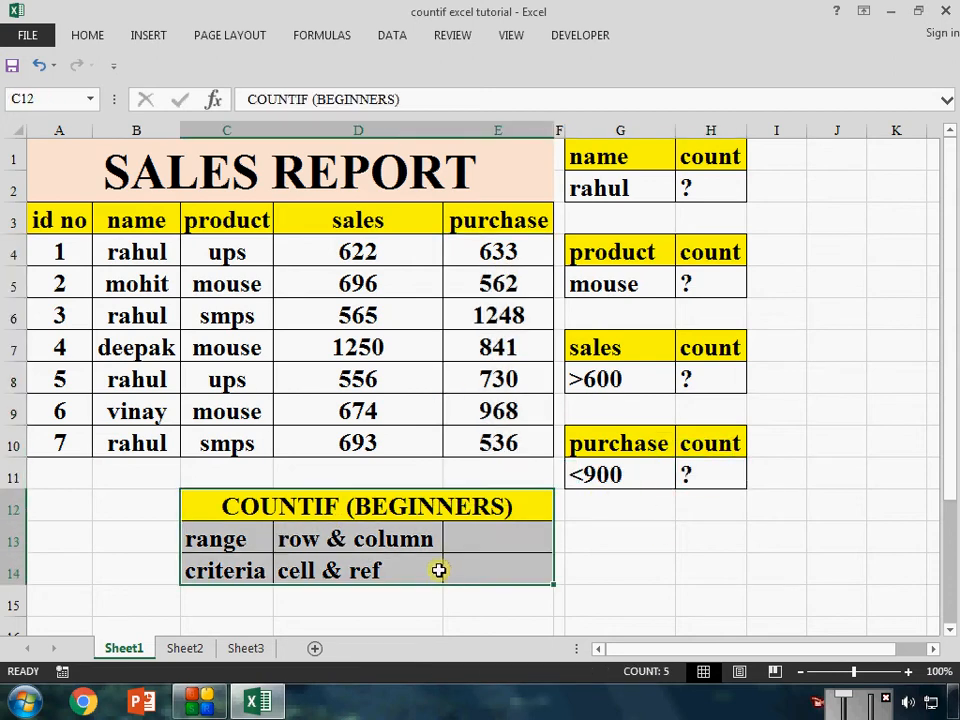
click(708, 186)
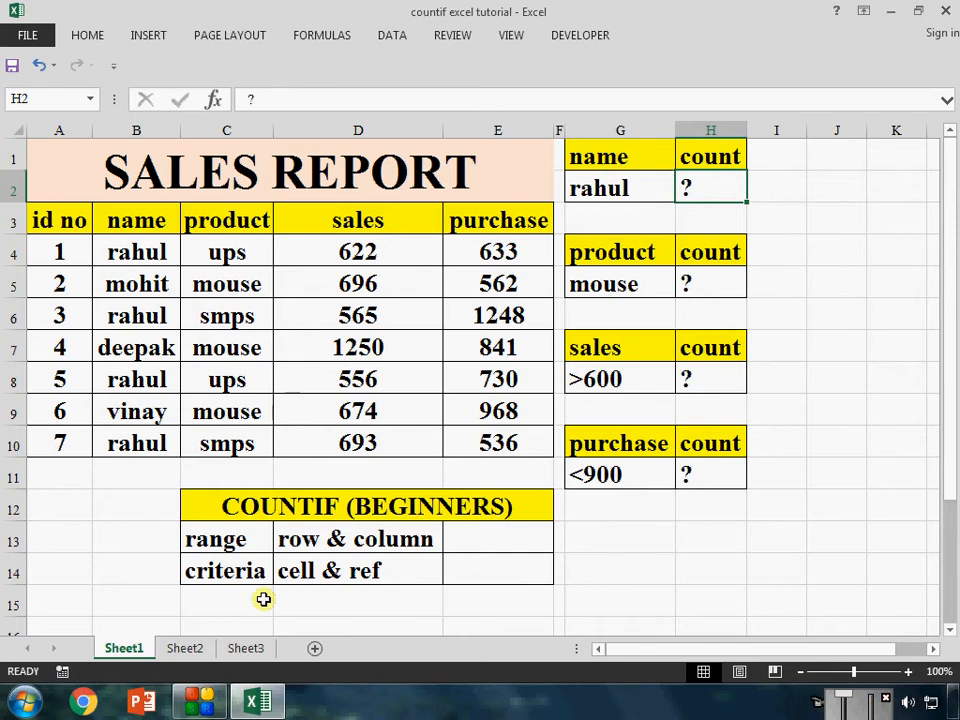
click(188, 648)
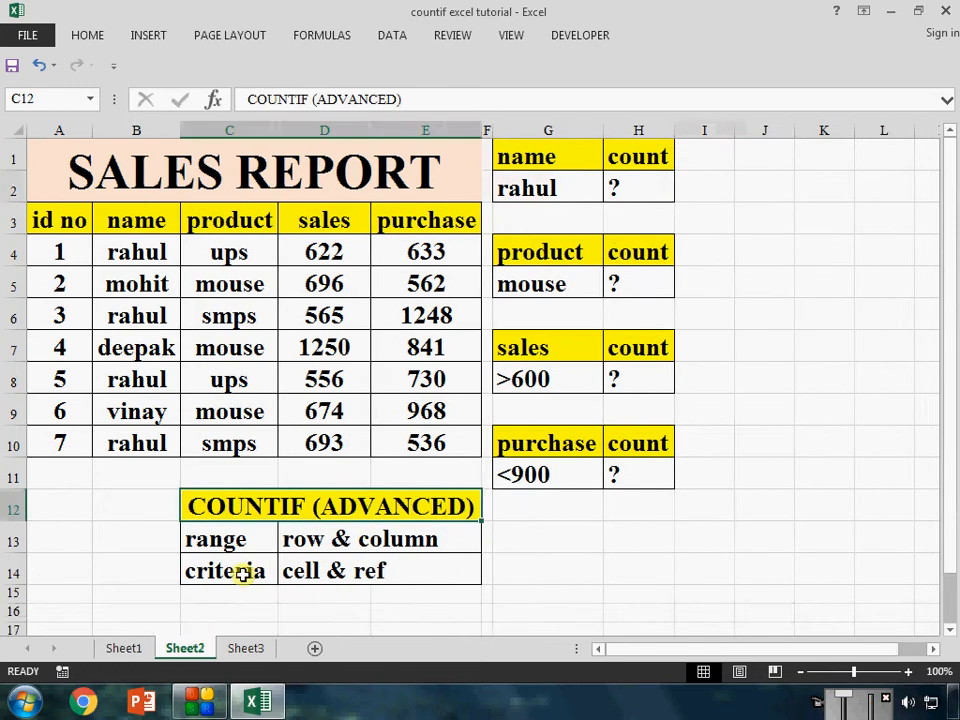
click(246, 650)
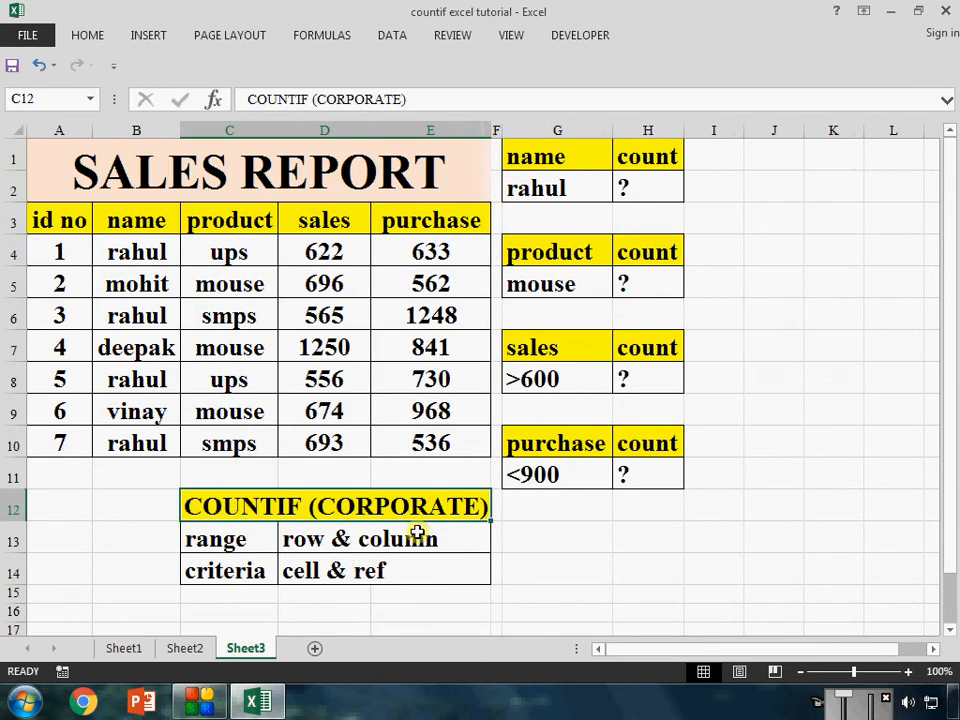
click(124, 648)
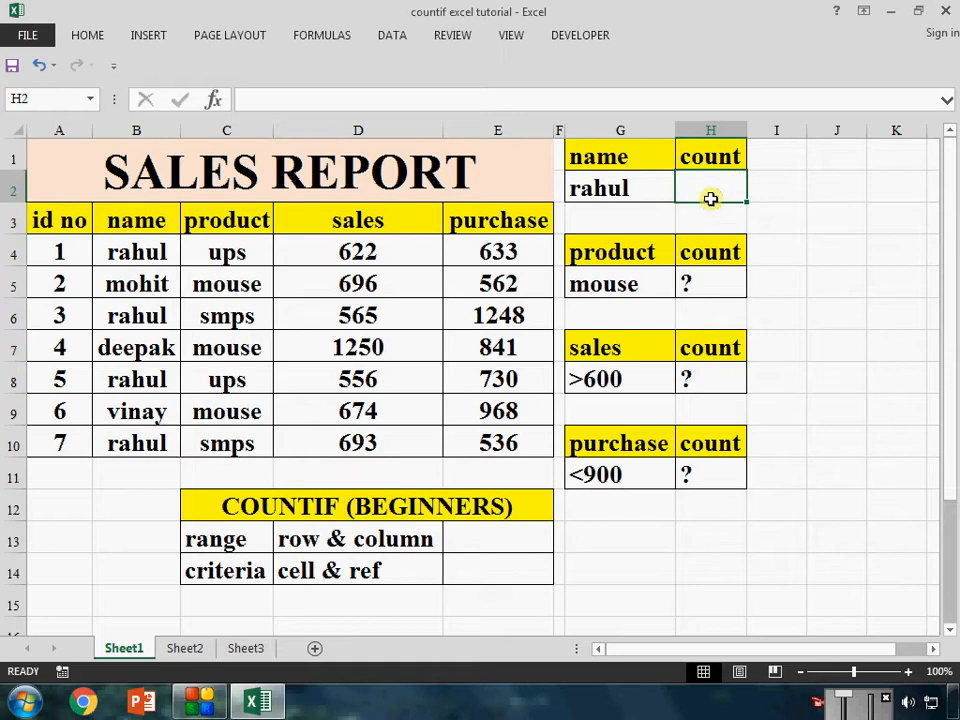
text(=)
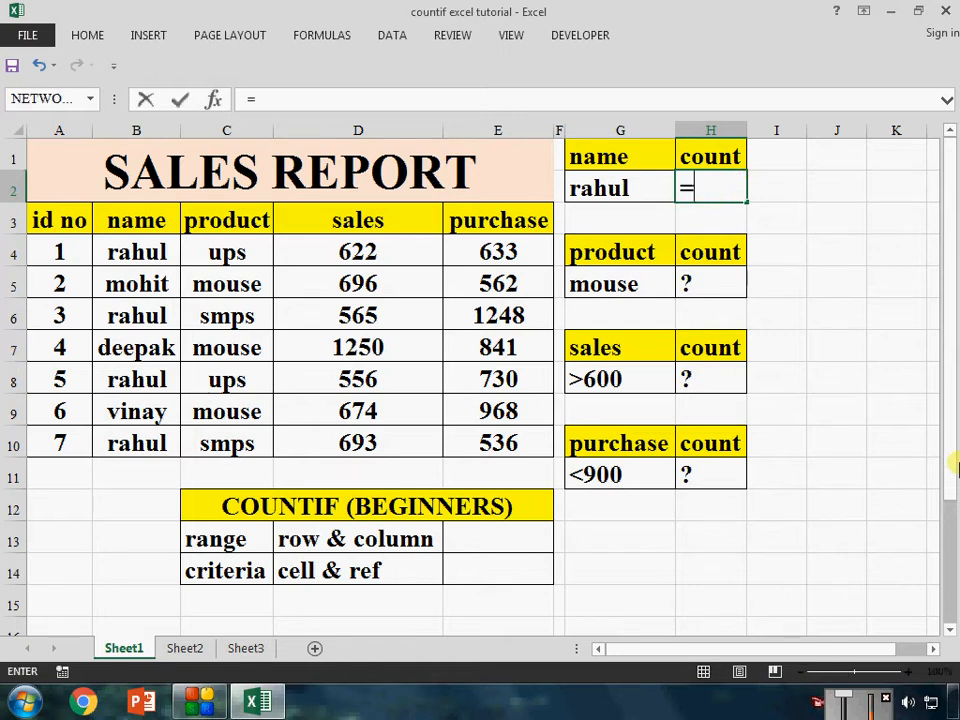
text(COU)
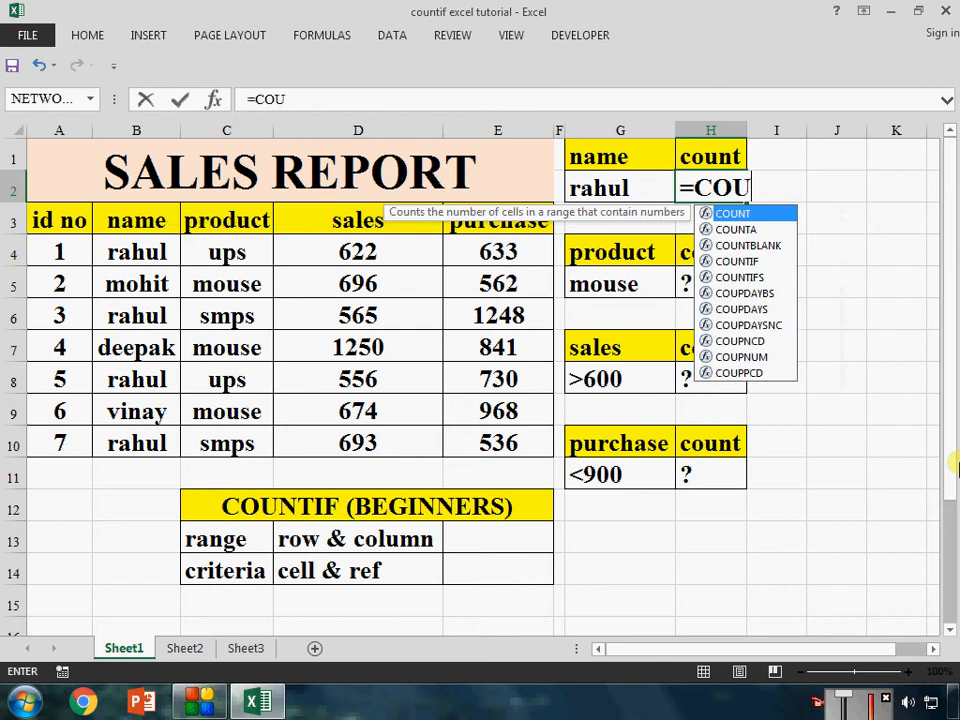
text(NTIF)
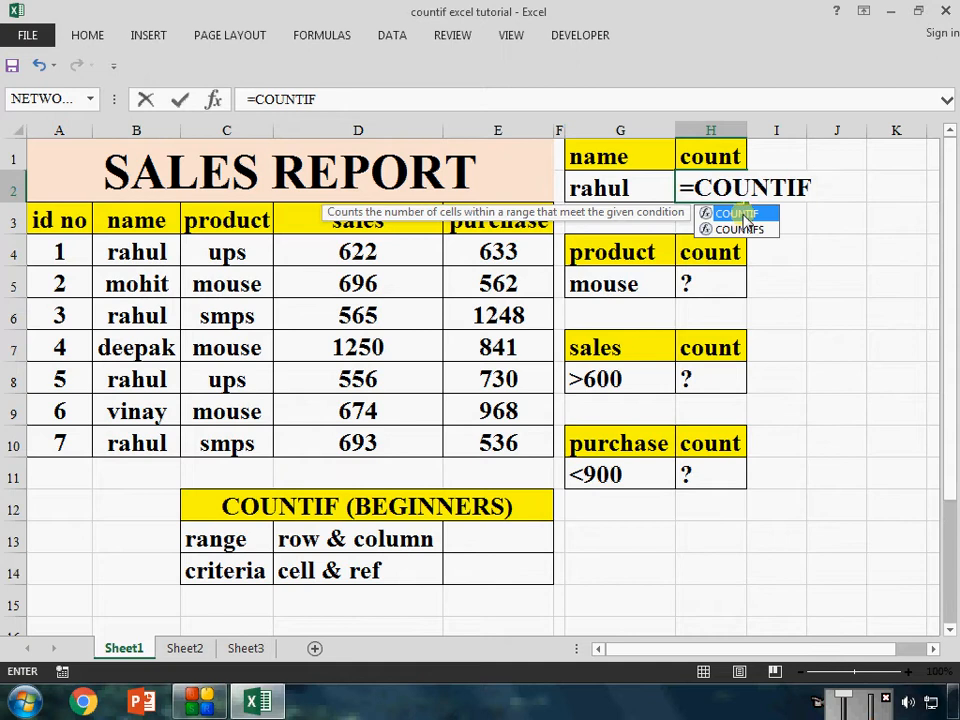
key(BackSpace)
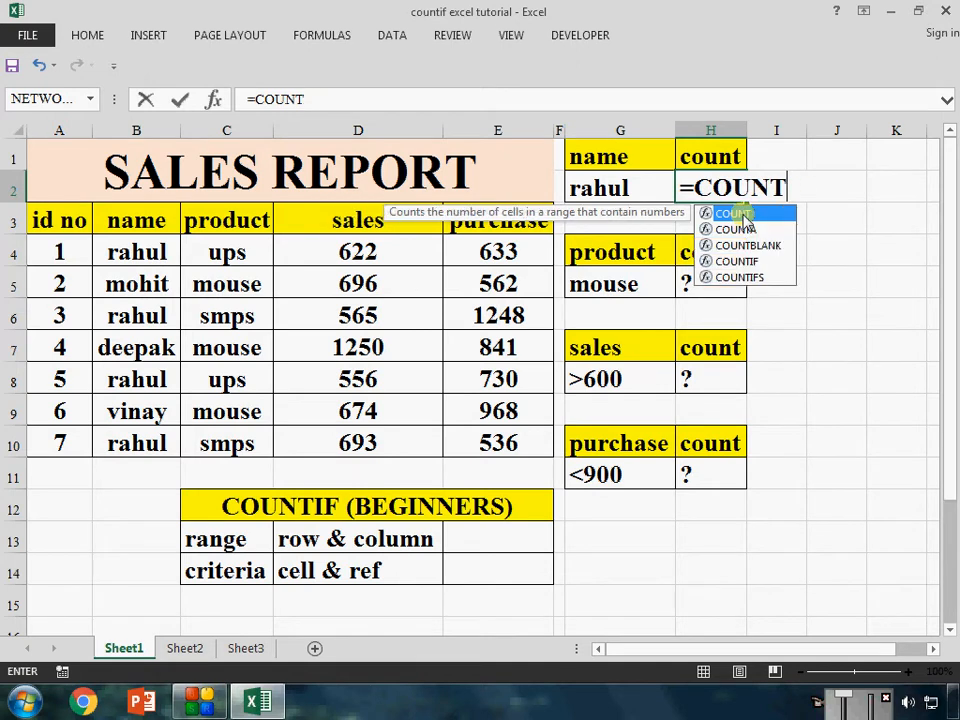
double_click(748, 262)
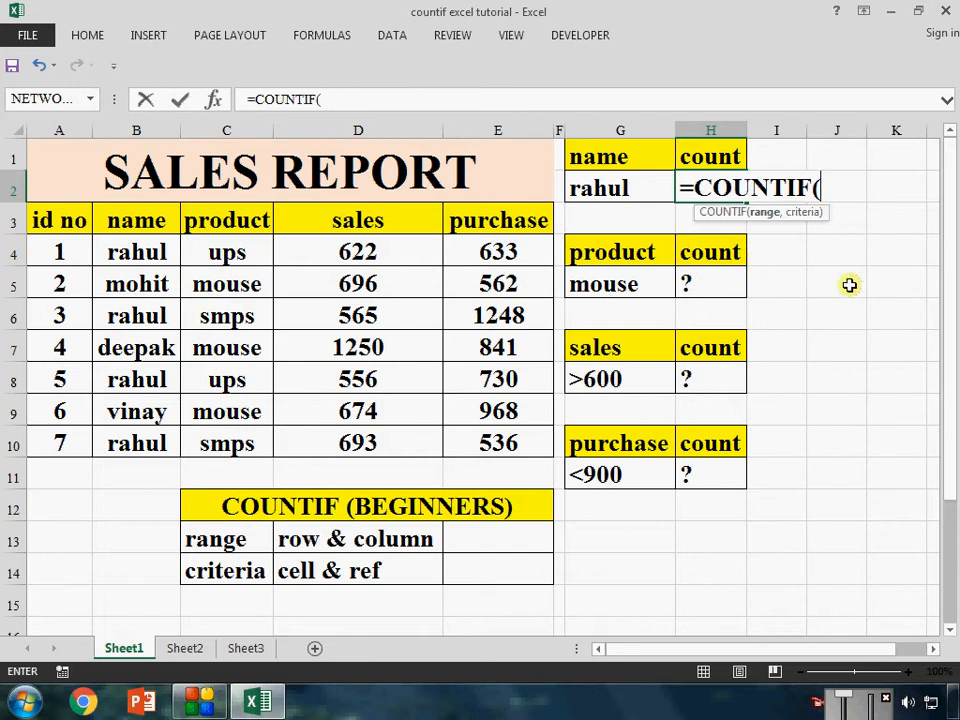
key(Escape)
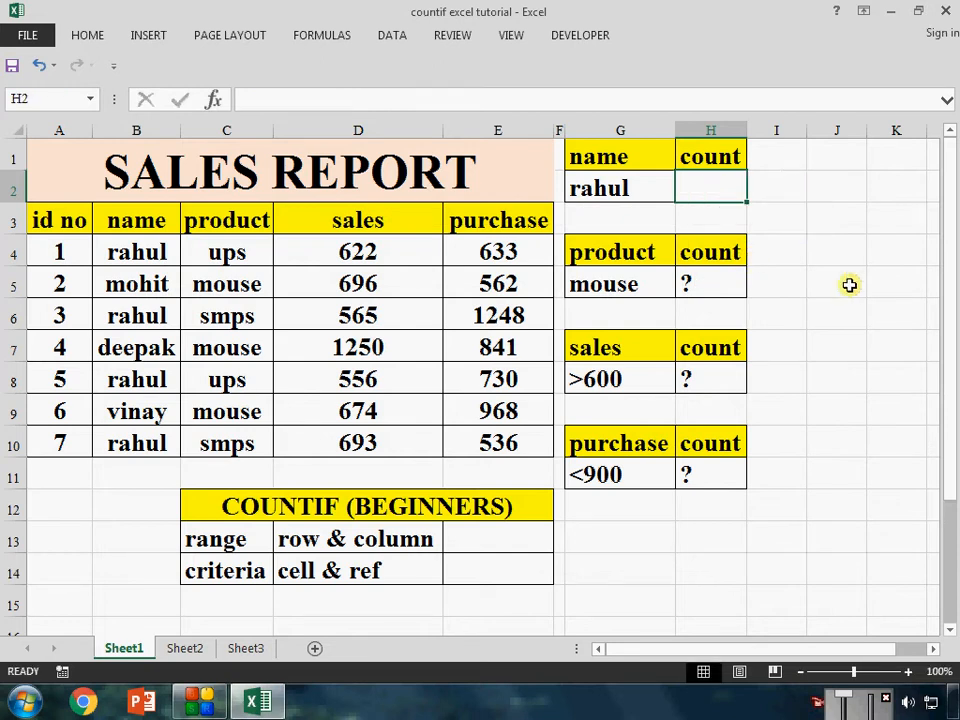
Start a COUNTIF formula in H2 on Sheet1 with the name column cells B4:B10 as its range
text(=C)
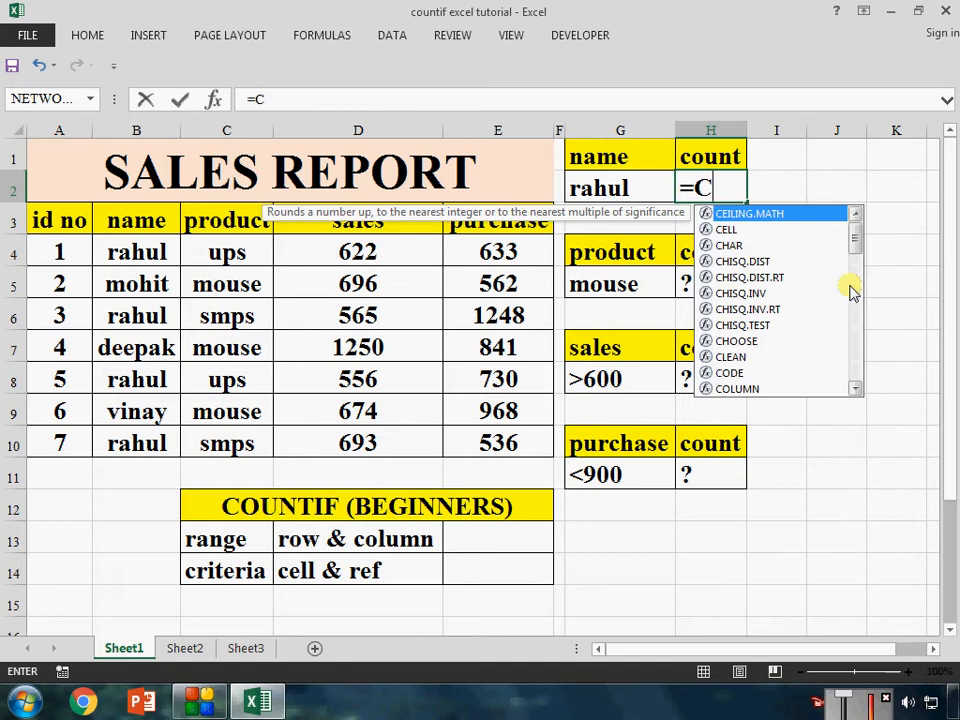
text(OUNTI)
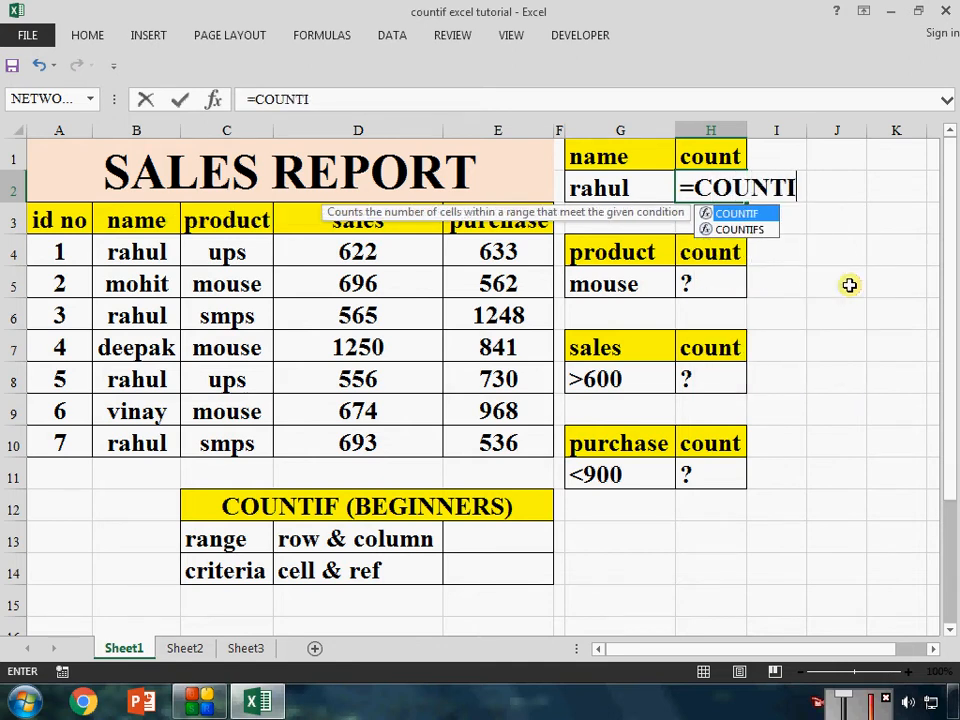
key(Tab)
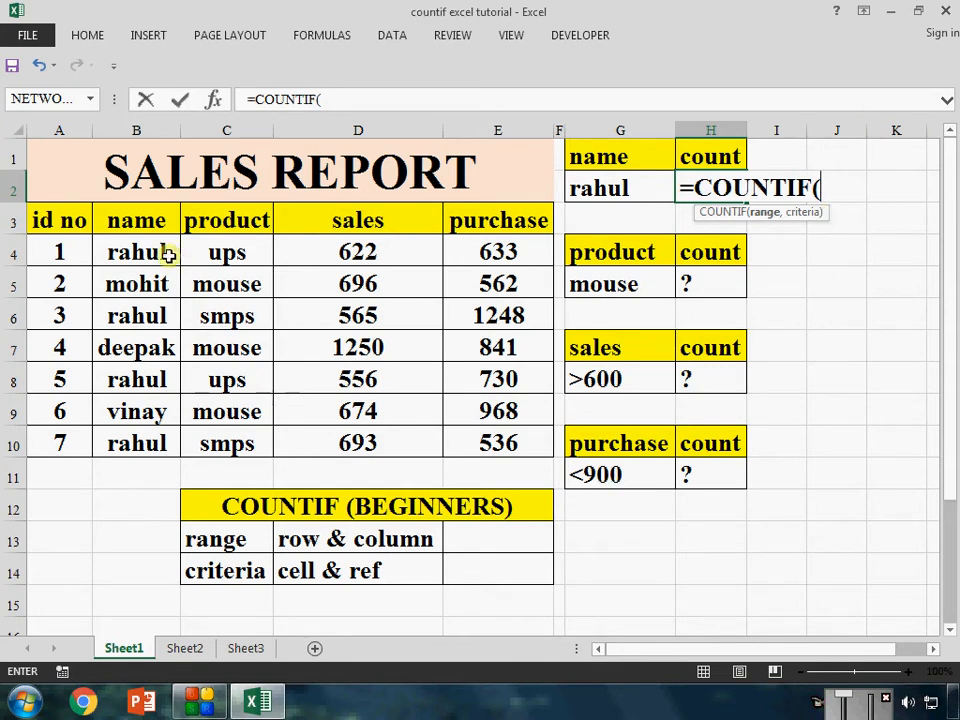
drag(165, 256, 150, 443)
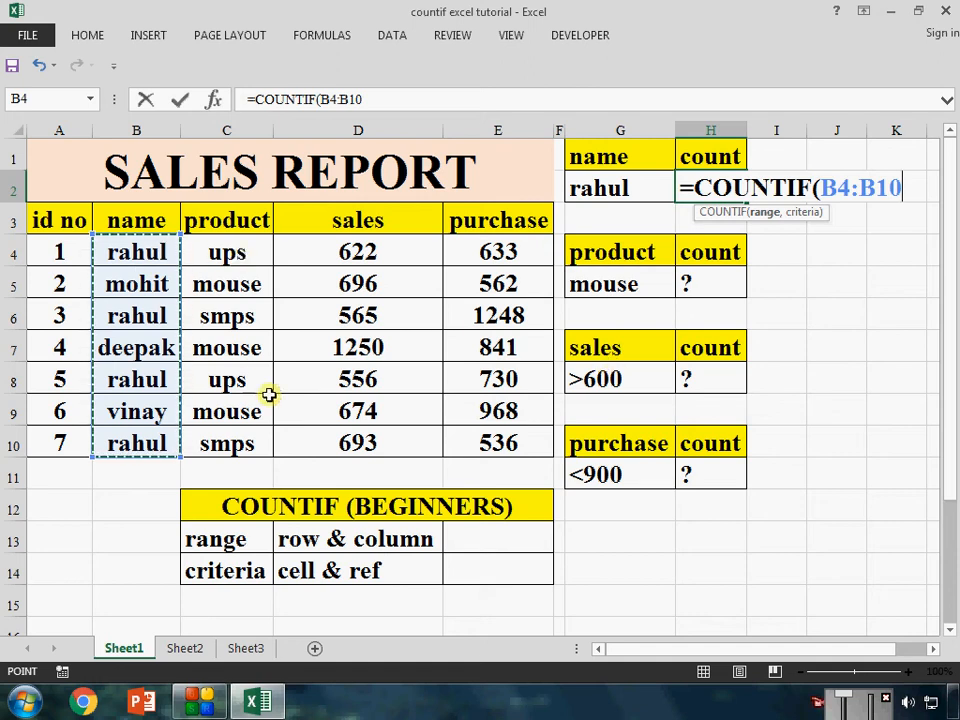
Complete the COUNTIF formula in H2 with the name from G2 as a quoted lowercase criterion, and review the finished formula
text(,)
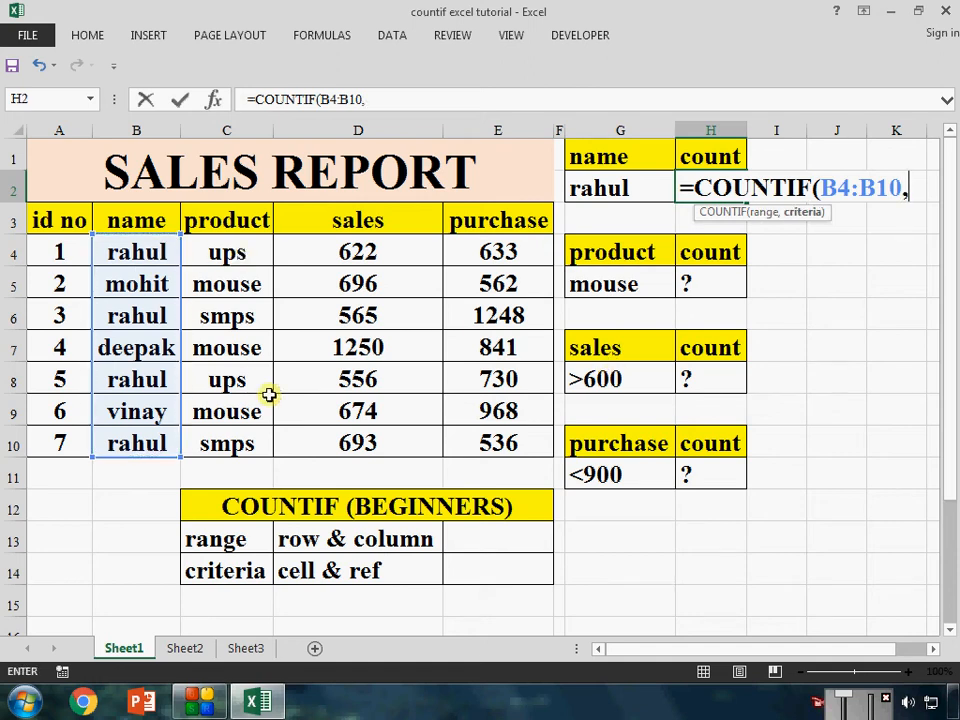
text("RAHU)
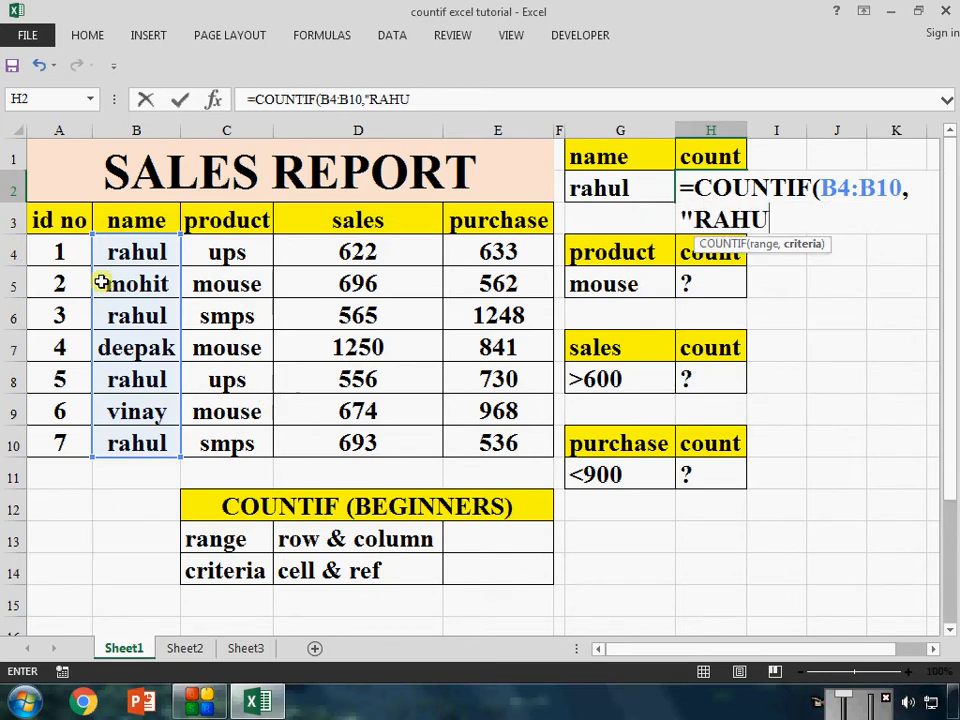
key(BackSpace)
key(BackSpace)
key(BackSpace)
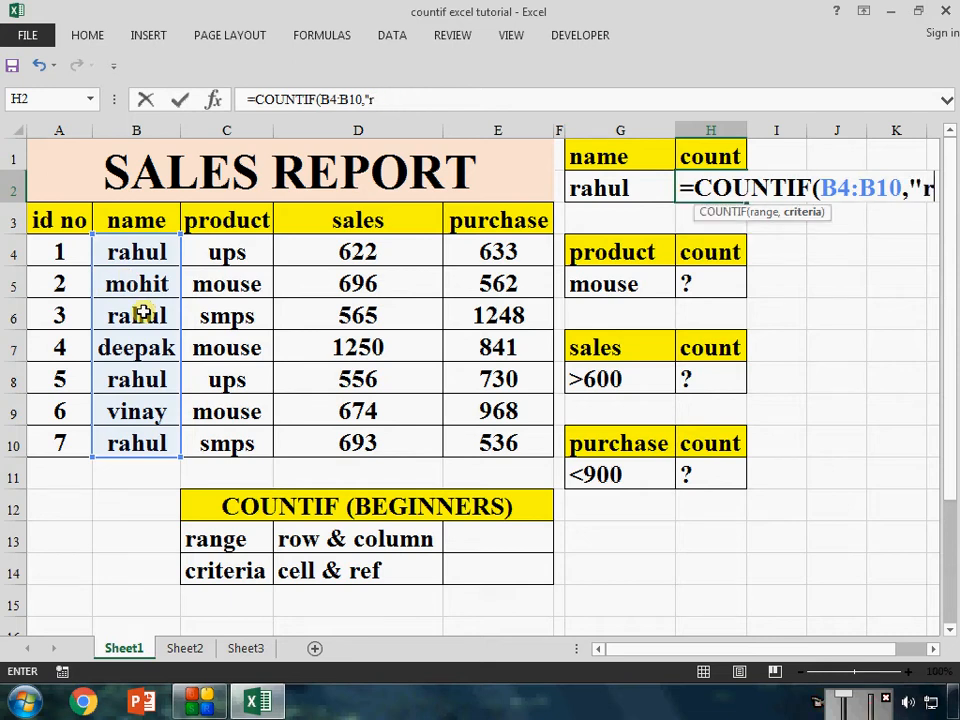
text(ahul)
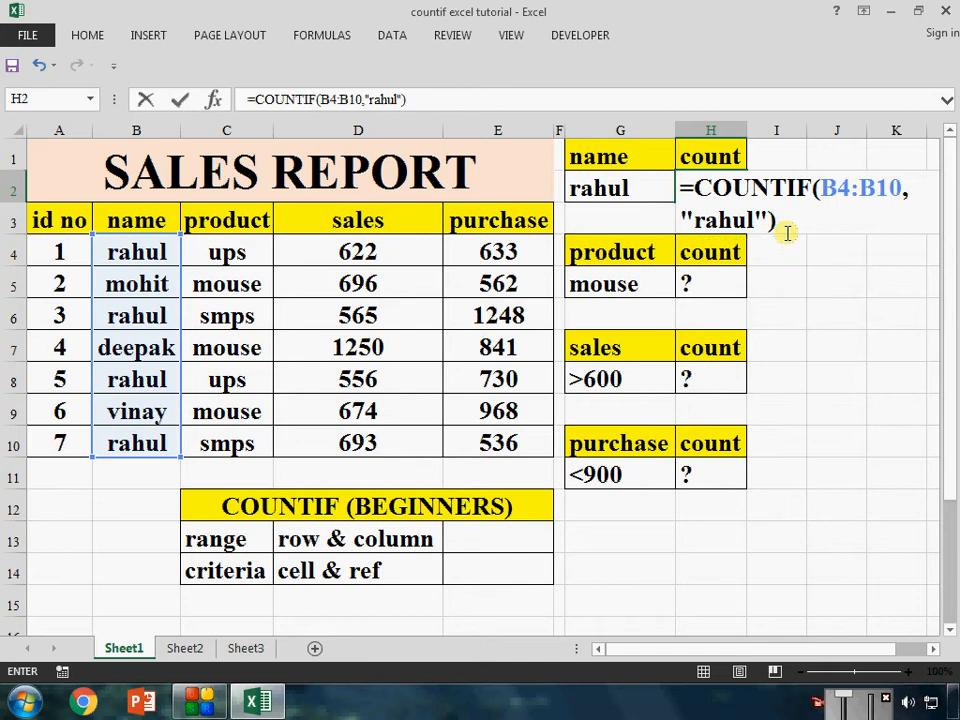
key(Return)
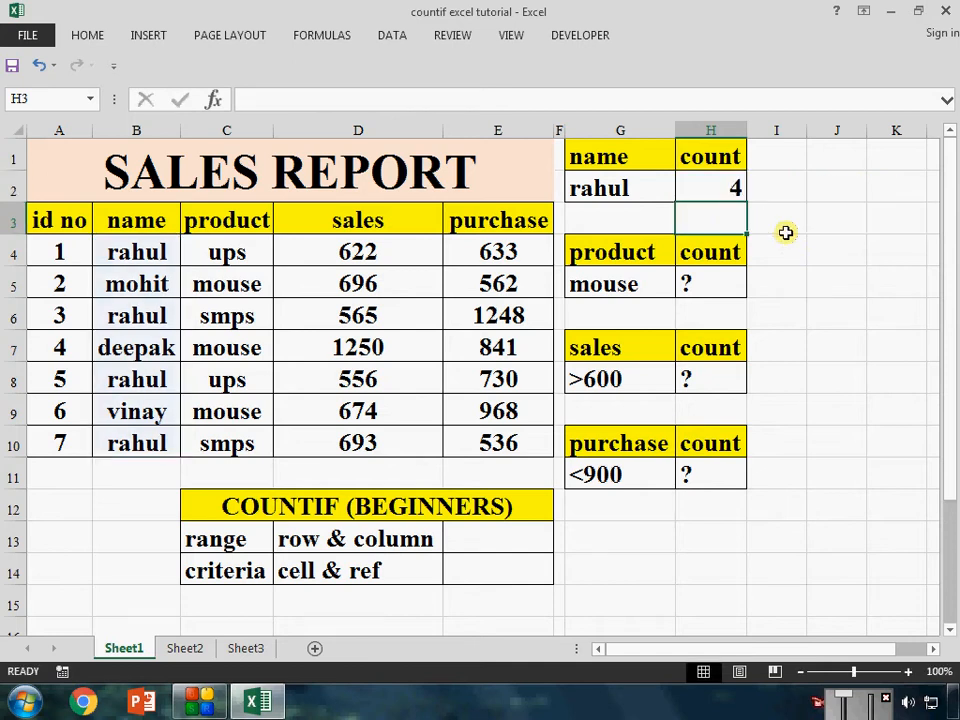
click(774, 671)
click(660, 182)
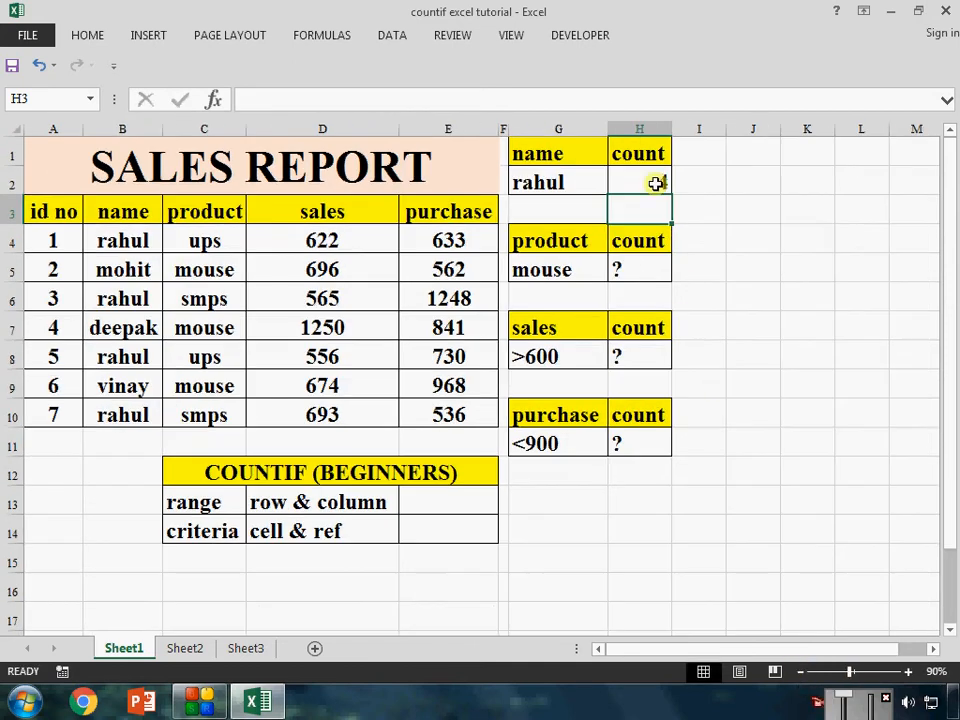
double_click(660, 182)
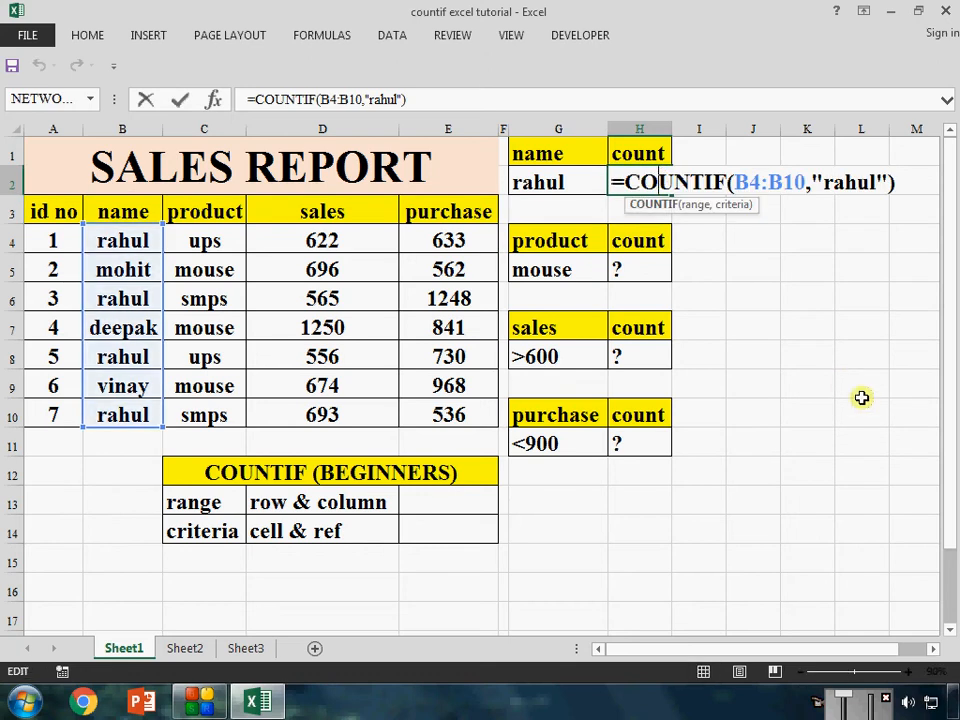
key(ctrl+Return)
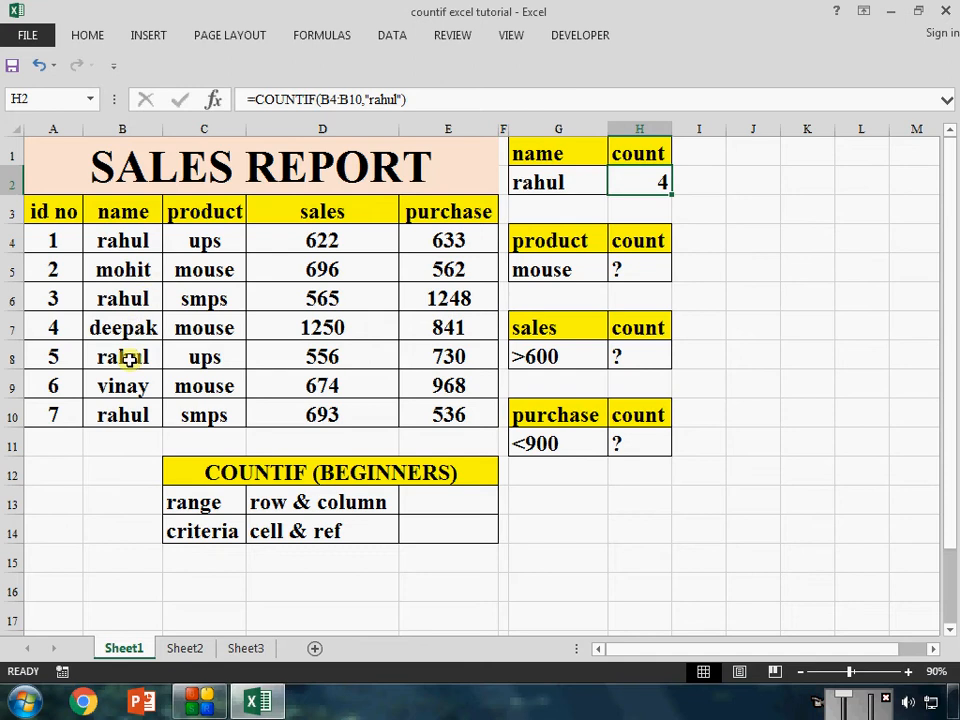
Count the mouse entries of the product column in H5 with =COUNTIF(C4:C10,"mouse")
click(619, 273)
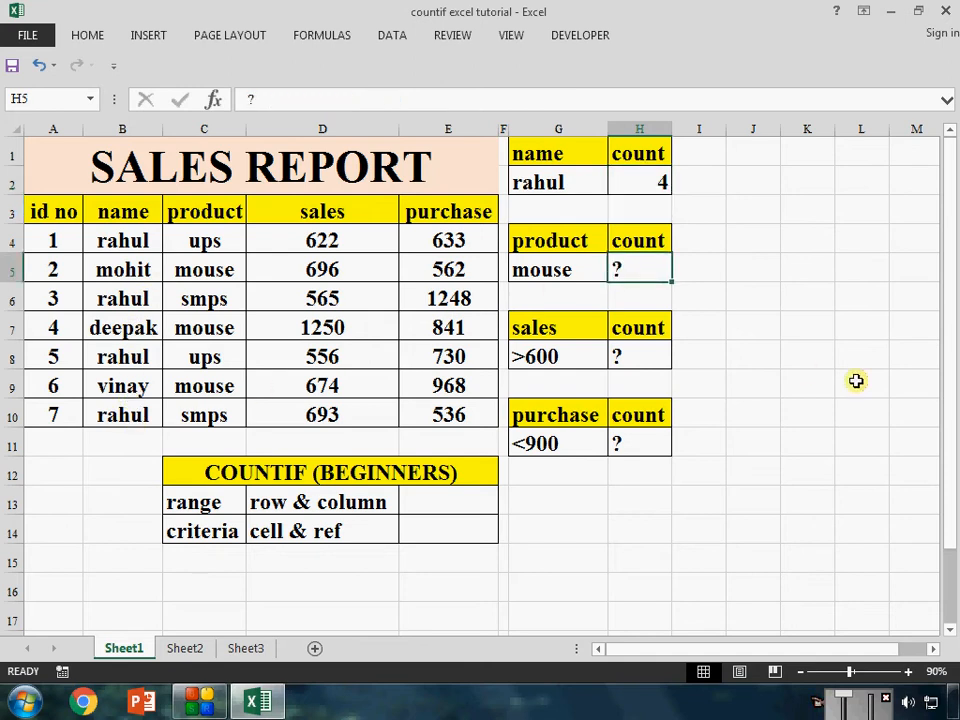
text(countif)
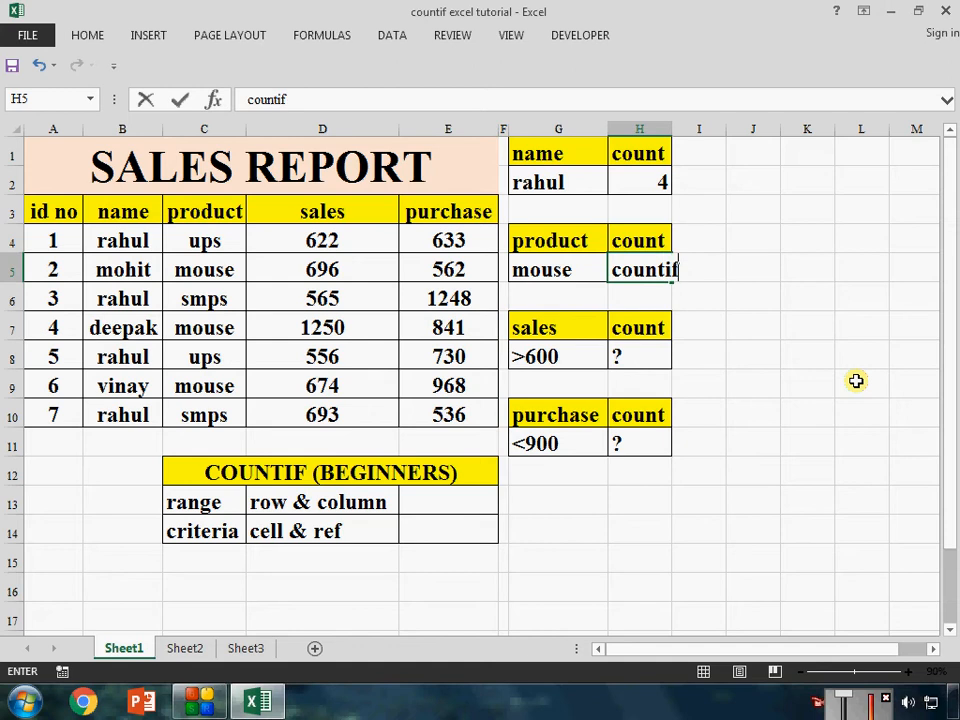
key(Escape)
text(=count)
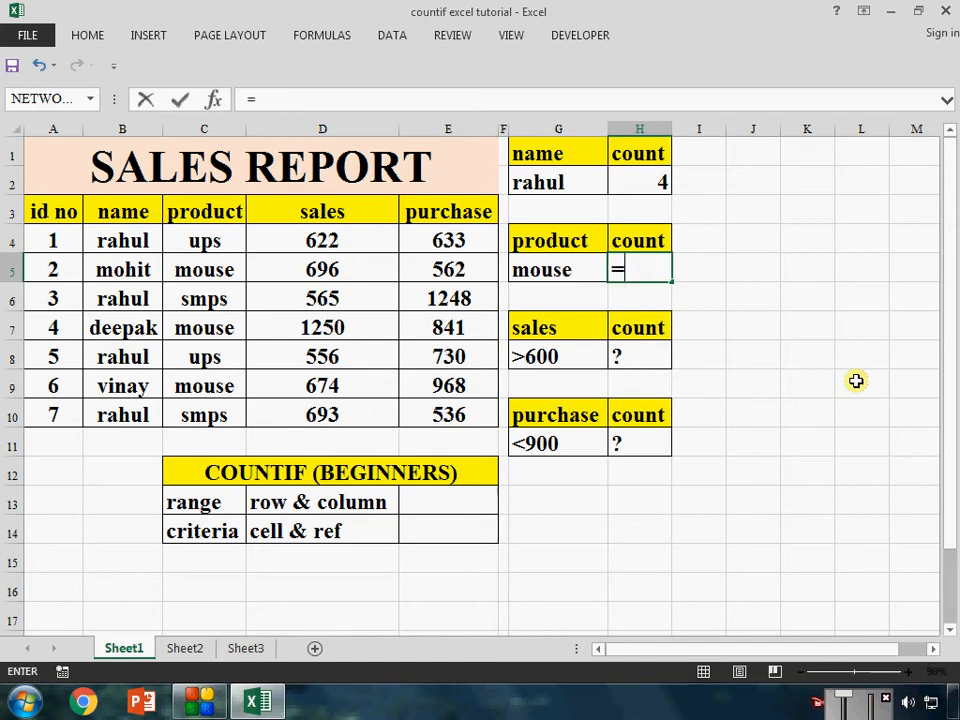
key(Down)
key(Down)
key(Down)
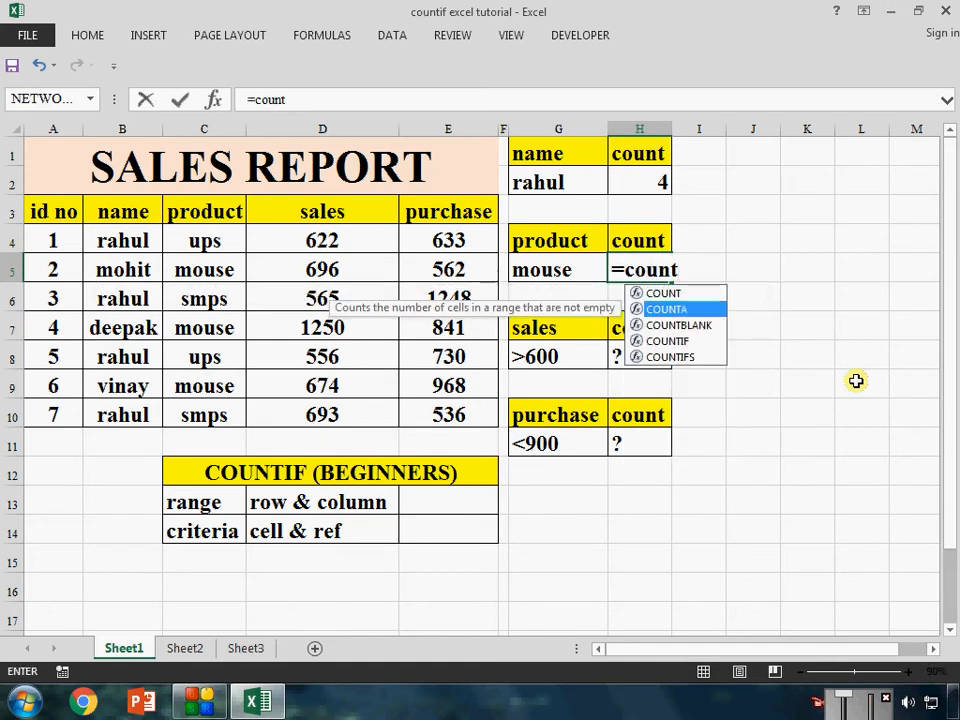
key(Tab)
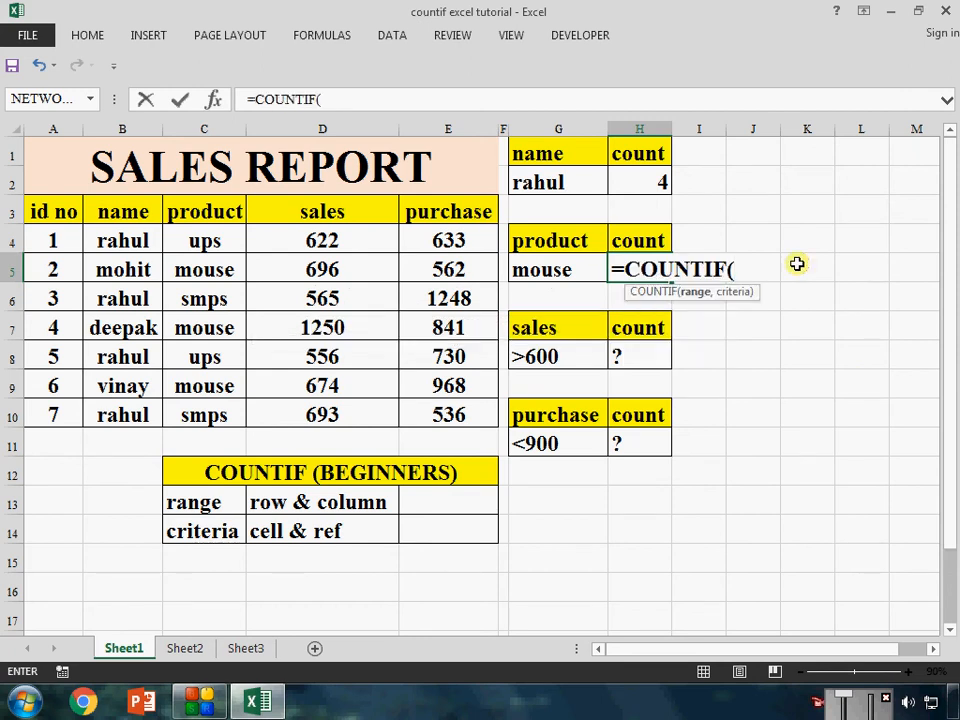
drag(214, 242, 231, 428)
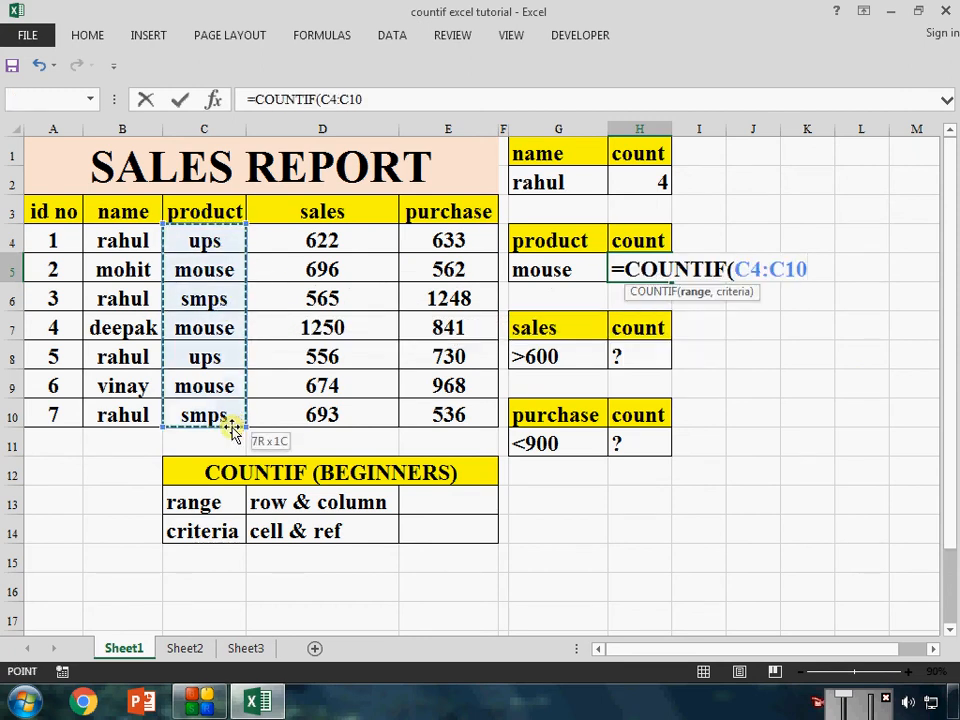
text(,)
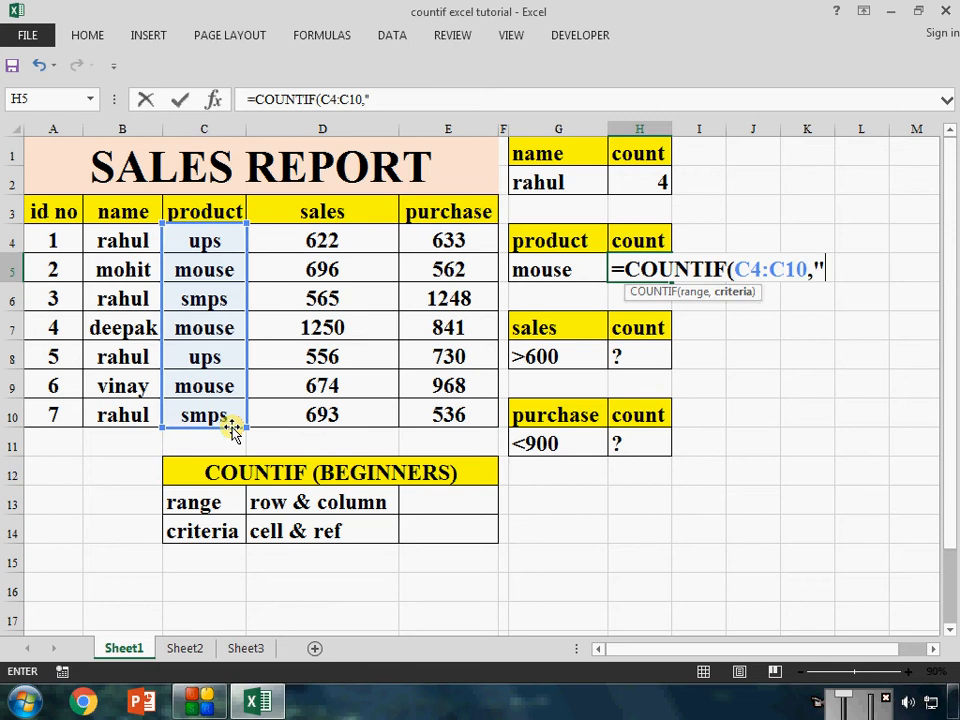
text("mouse")
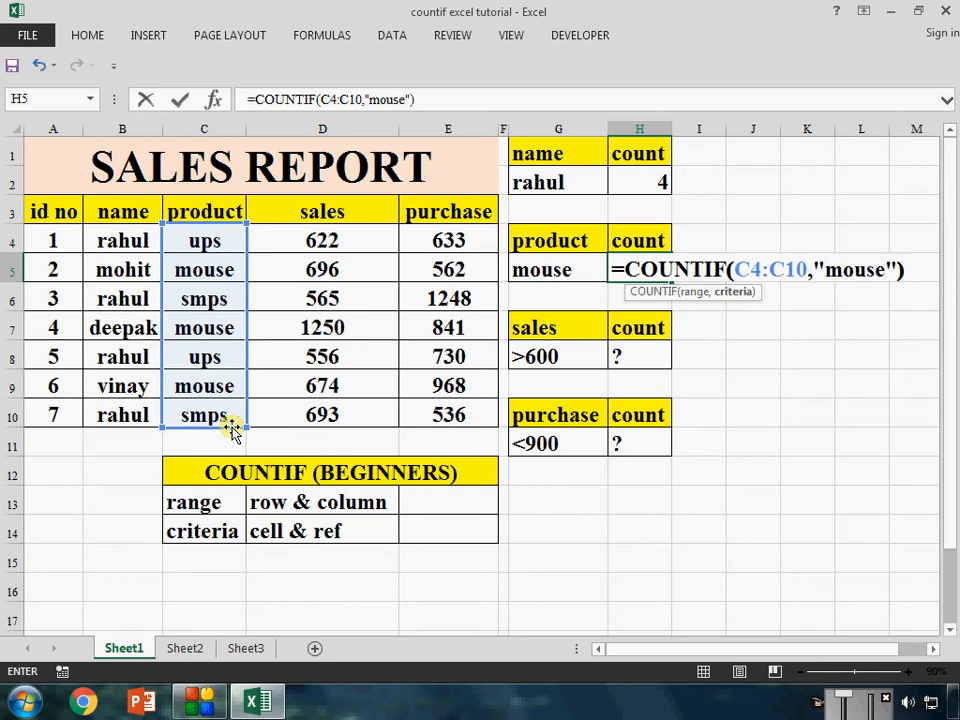
key(Return)
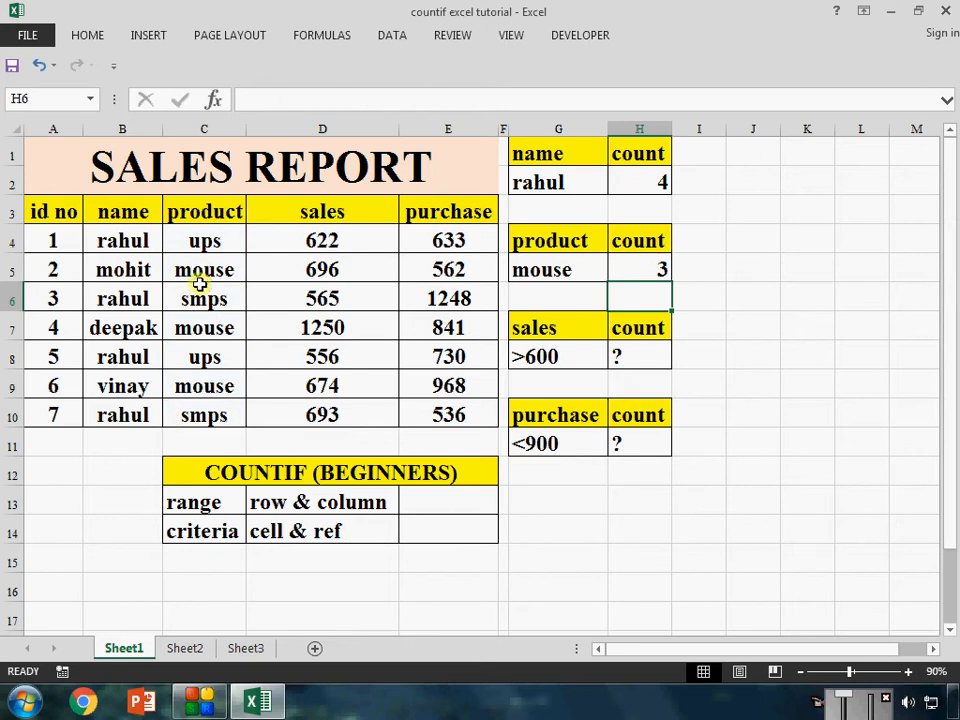
Count the sales values above 600 in H8 with =COUNTIF(D4:D10,">600")
click(641, 360)
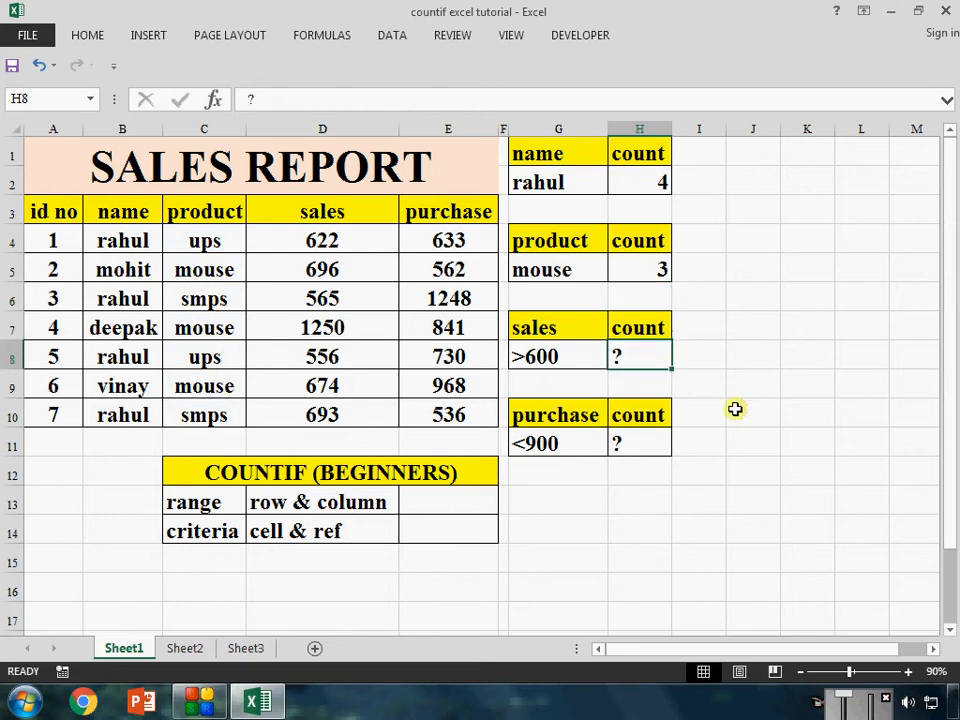
text(=)
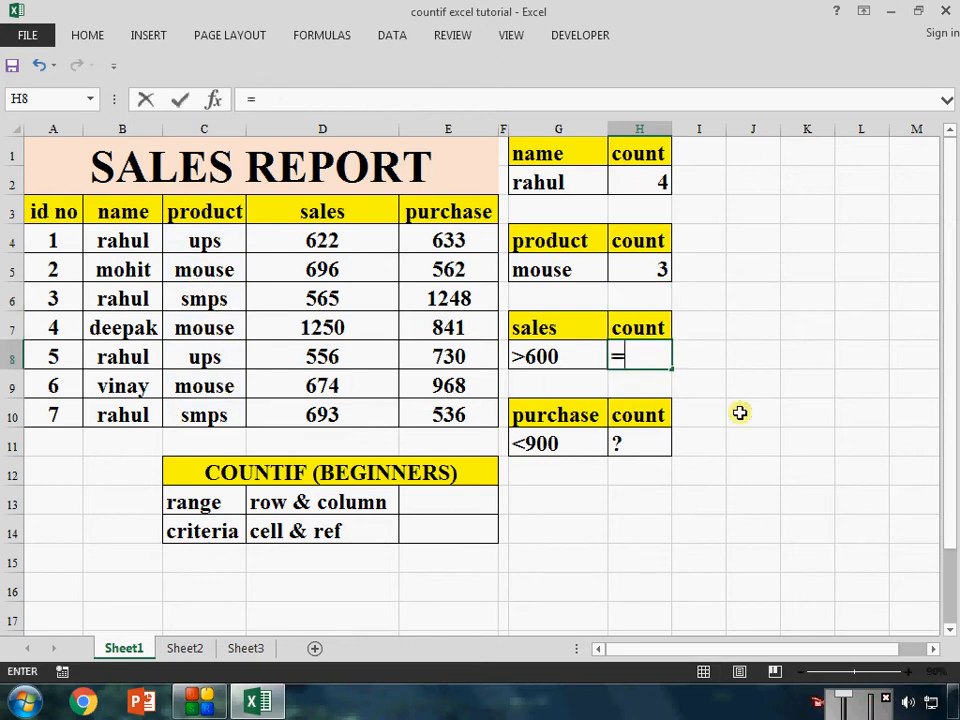
text(couni)
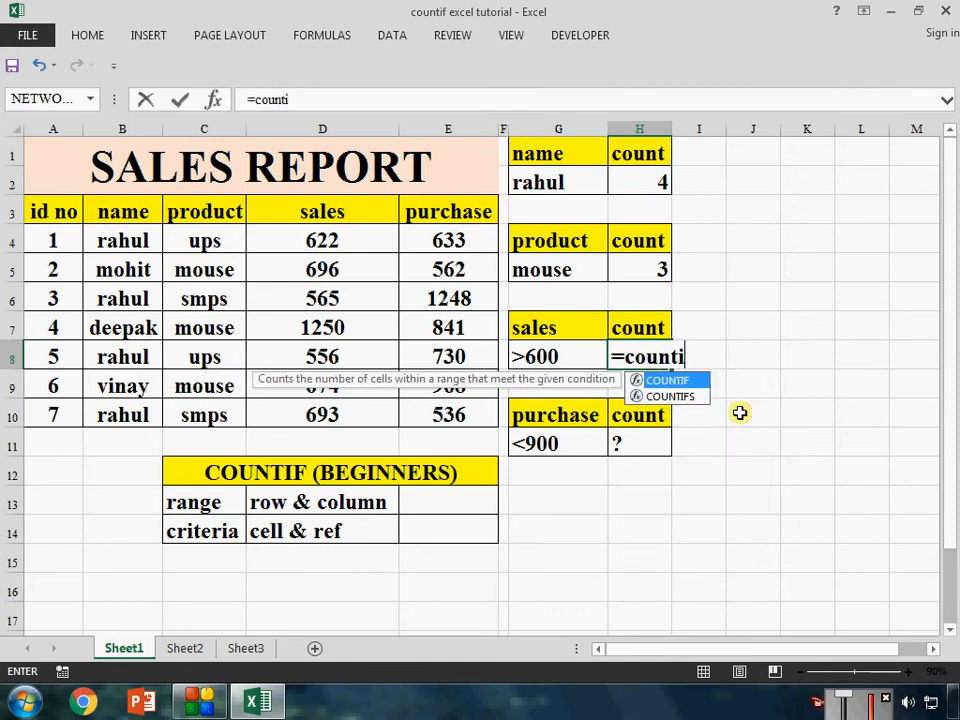
text(f)
key(Tab)
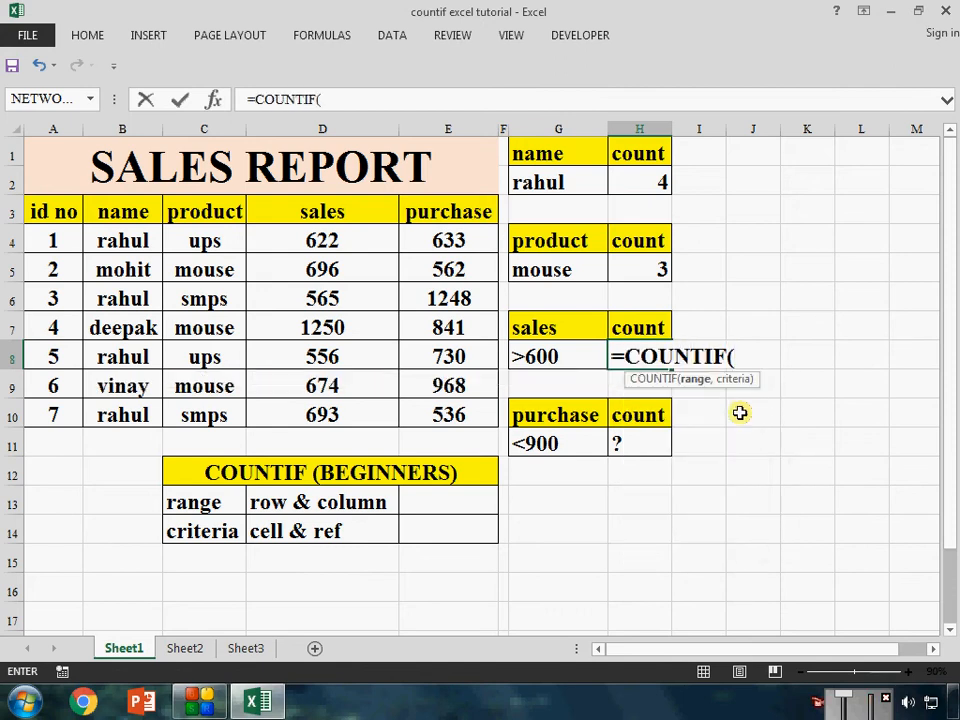
drag(336, 238, 360, 412)
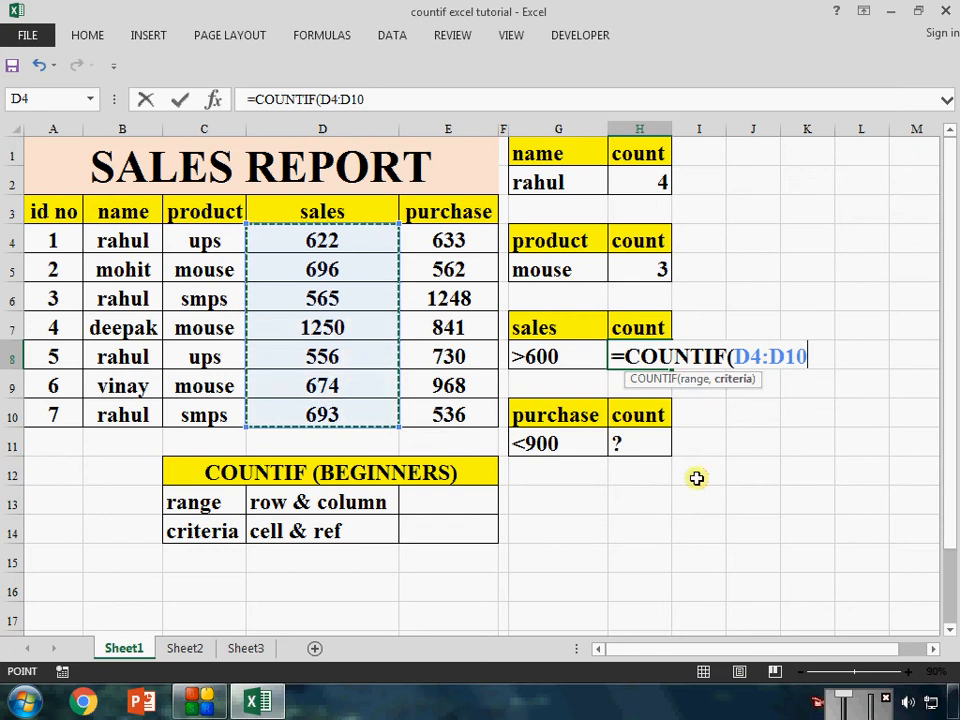
text(,)
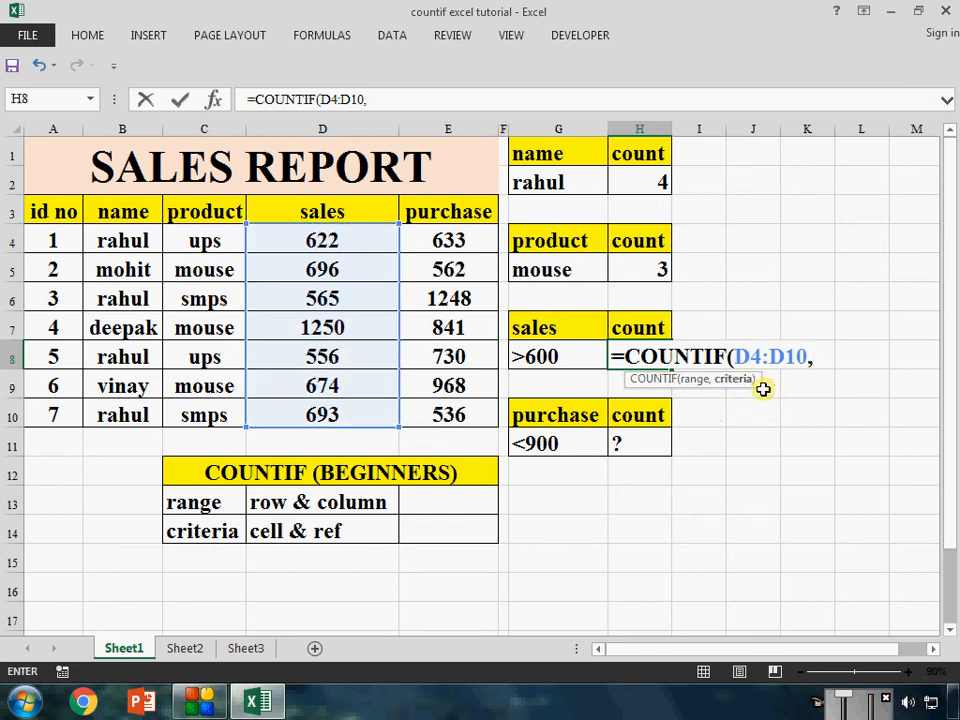
text("//////)
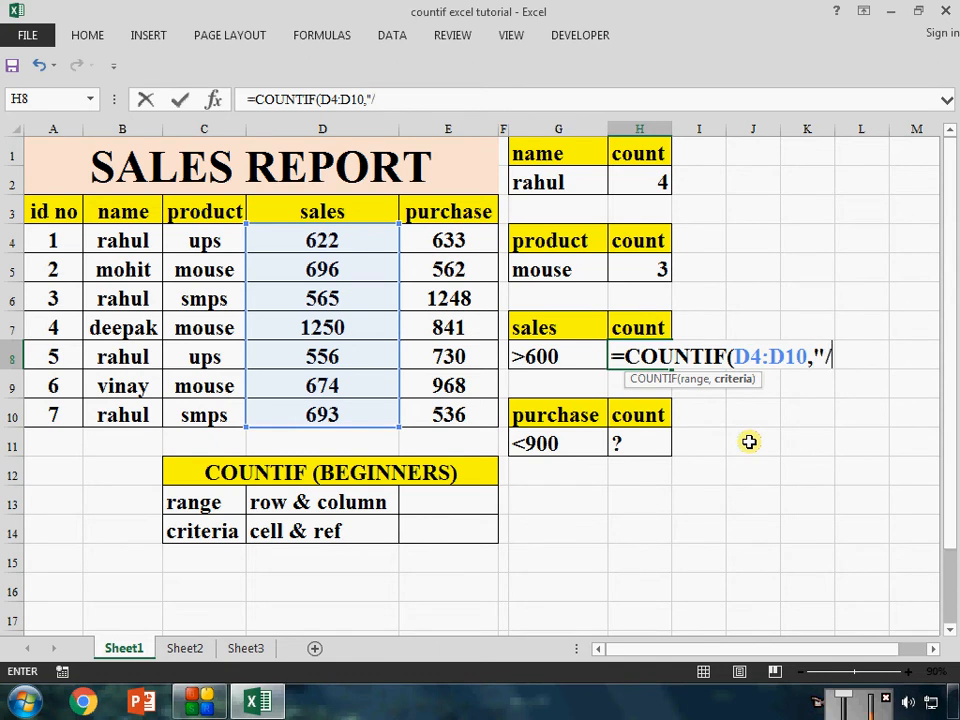
key(BackSpace)
key(BackSpace)
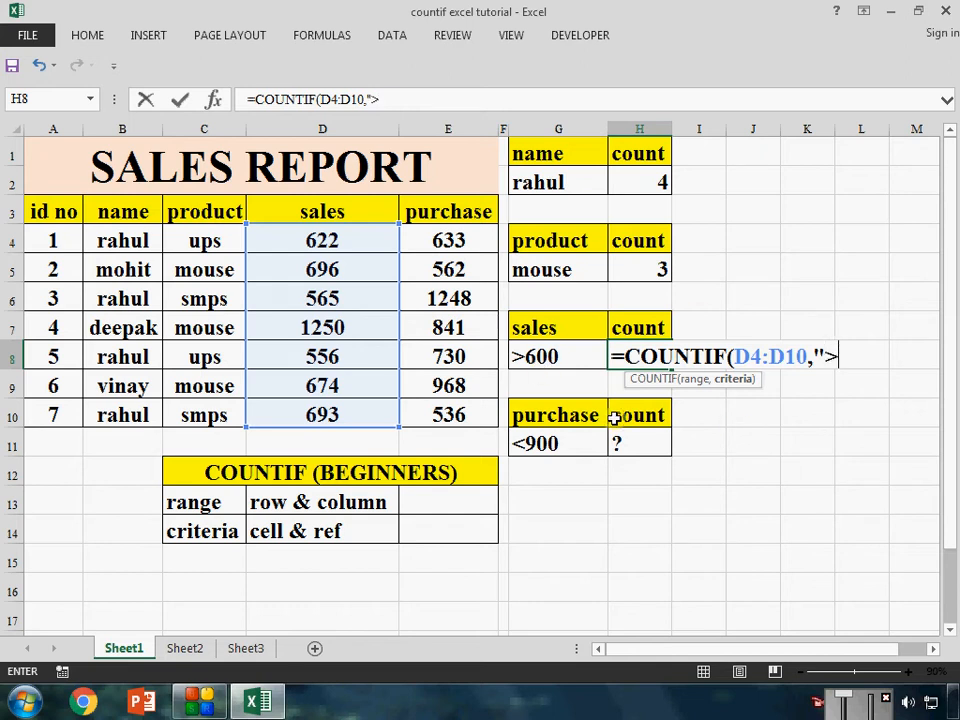
text(600)
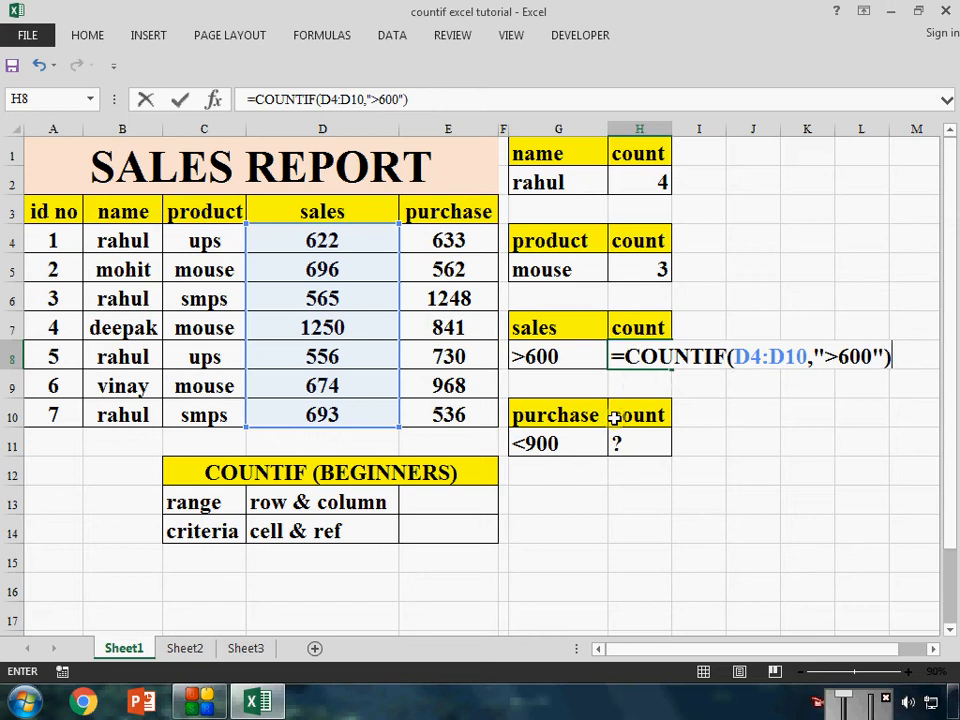
key(Return)
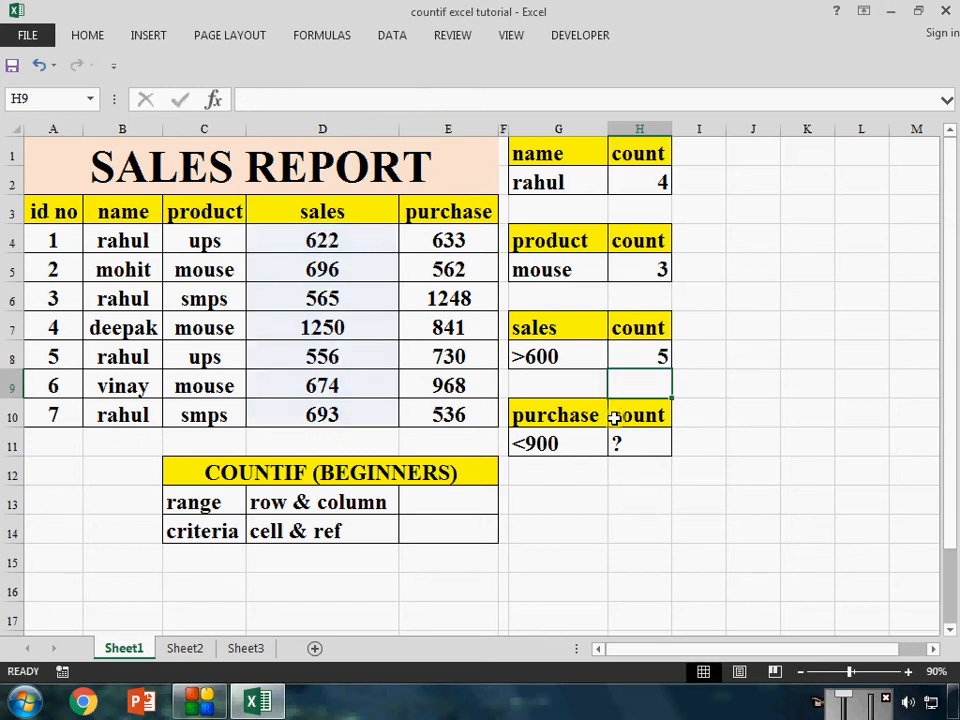
click(657, 356)
Count the purchase values below 900 in H11 with =COUNTIF(E4:E10,"<900")
click(654, 450)
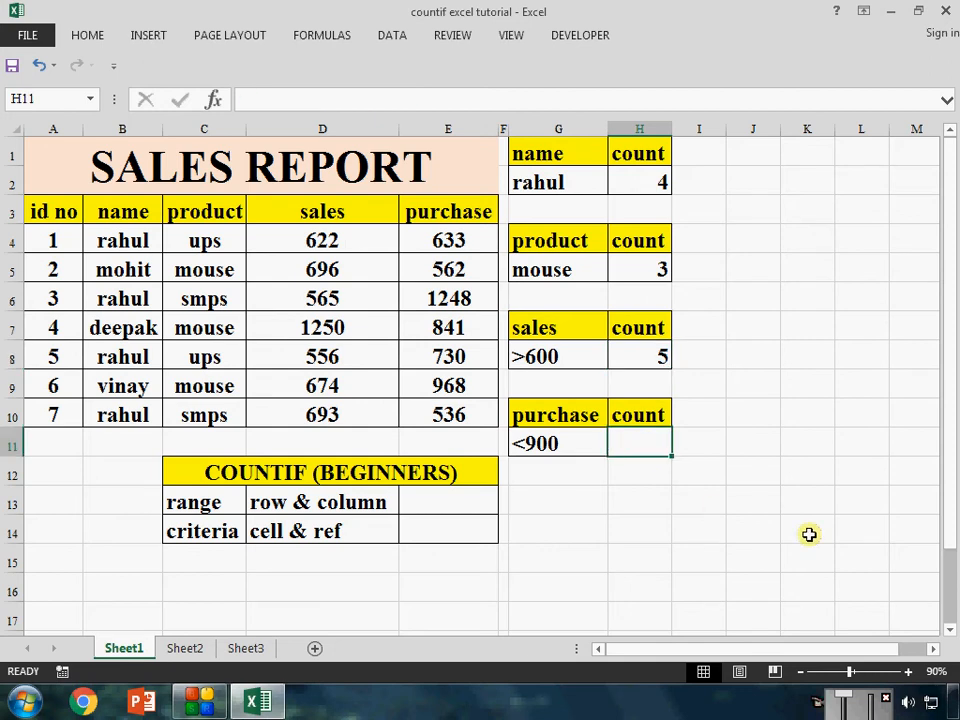
text(=c)
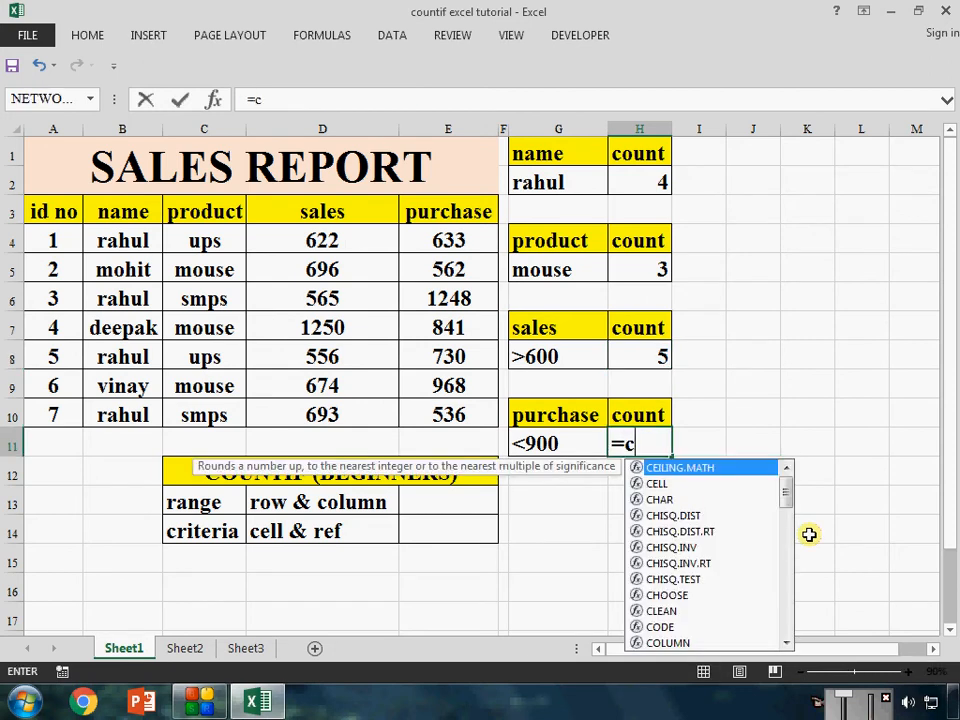
text(ounti)
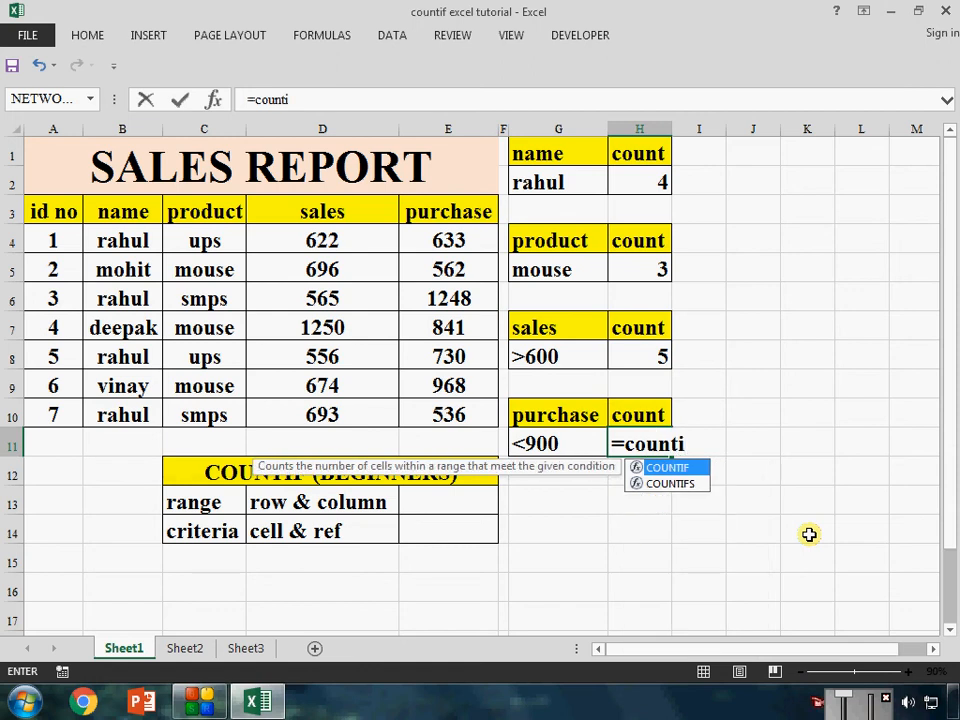
key(Tab)
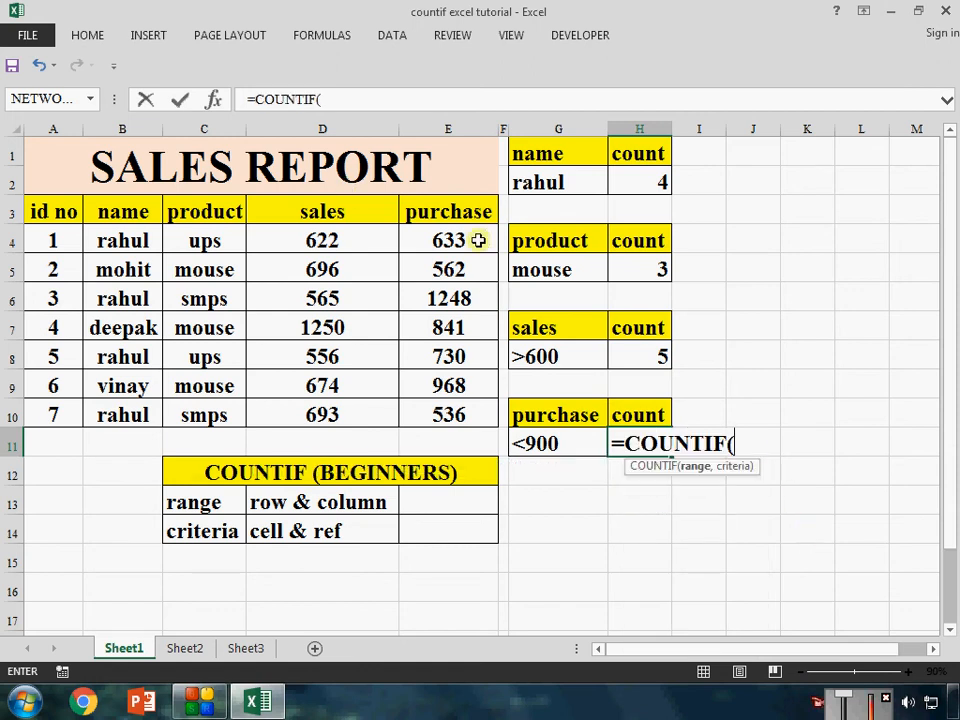
drag(453, 241, 461, 416)
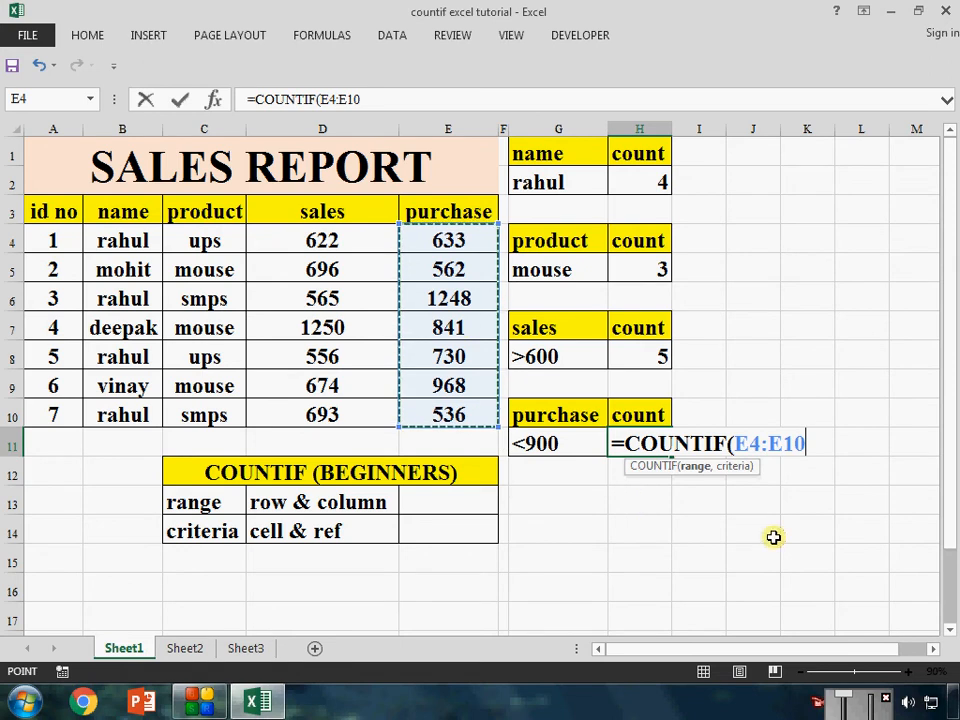
text(,"<)
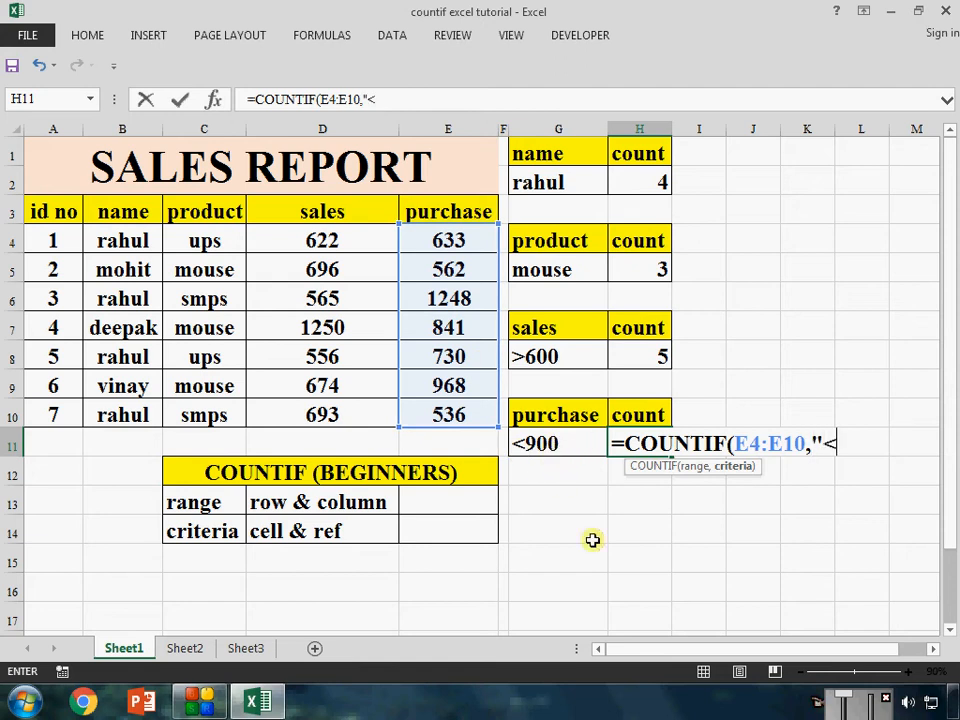
text(900)
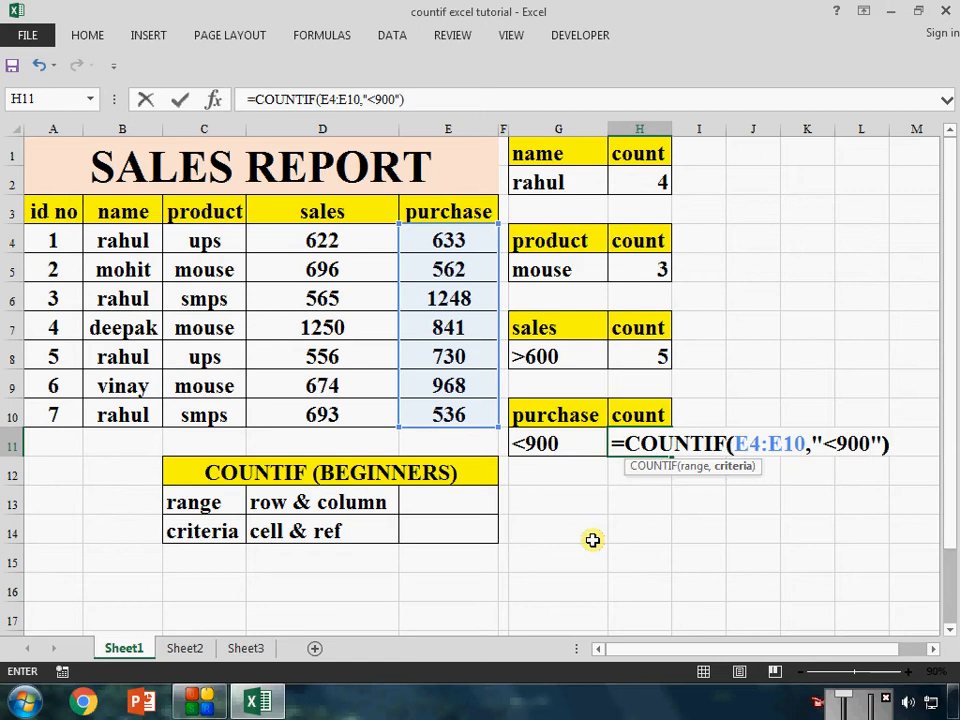
key(Return)
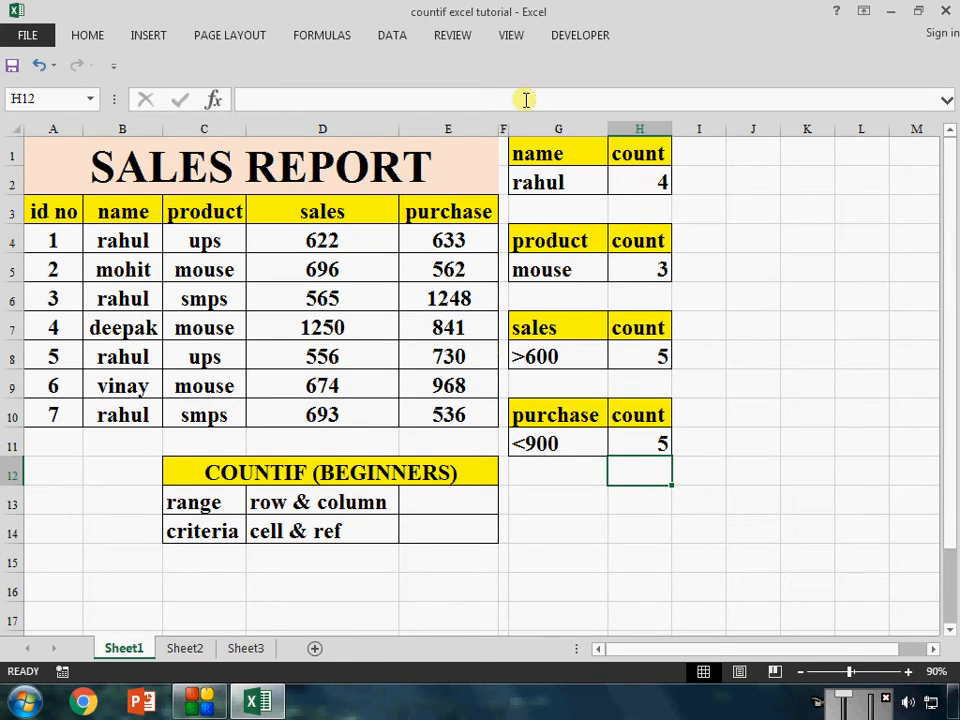
Review the name count formula in H2, and replace the name in B9 with the name from B5
click(553, 182)
click(649, 186)
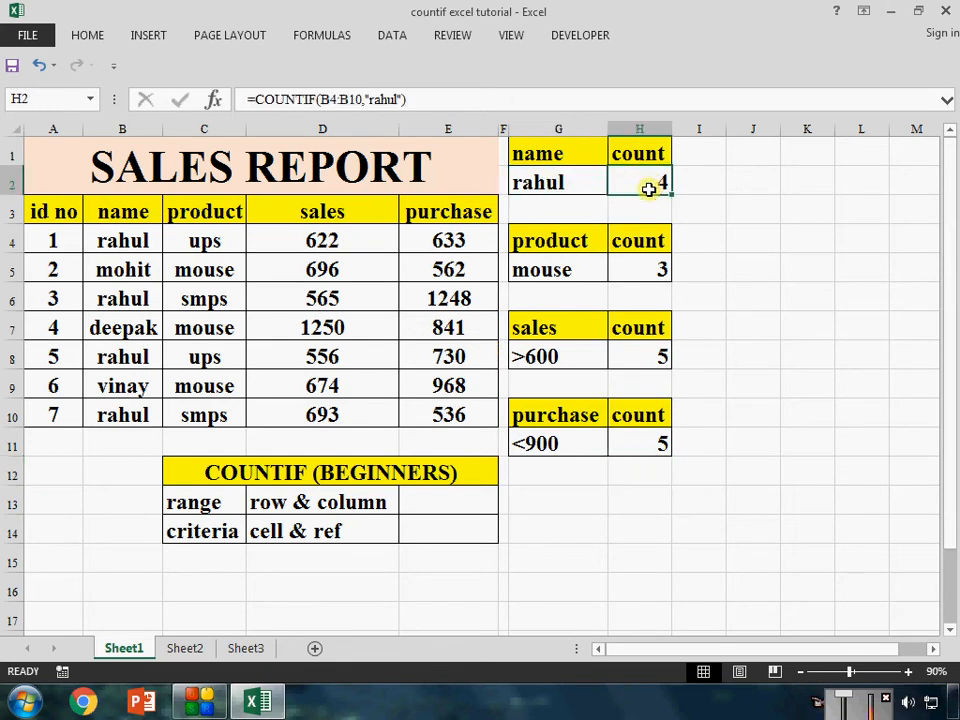
click(553, 186)
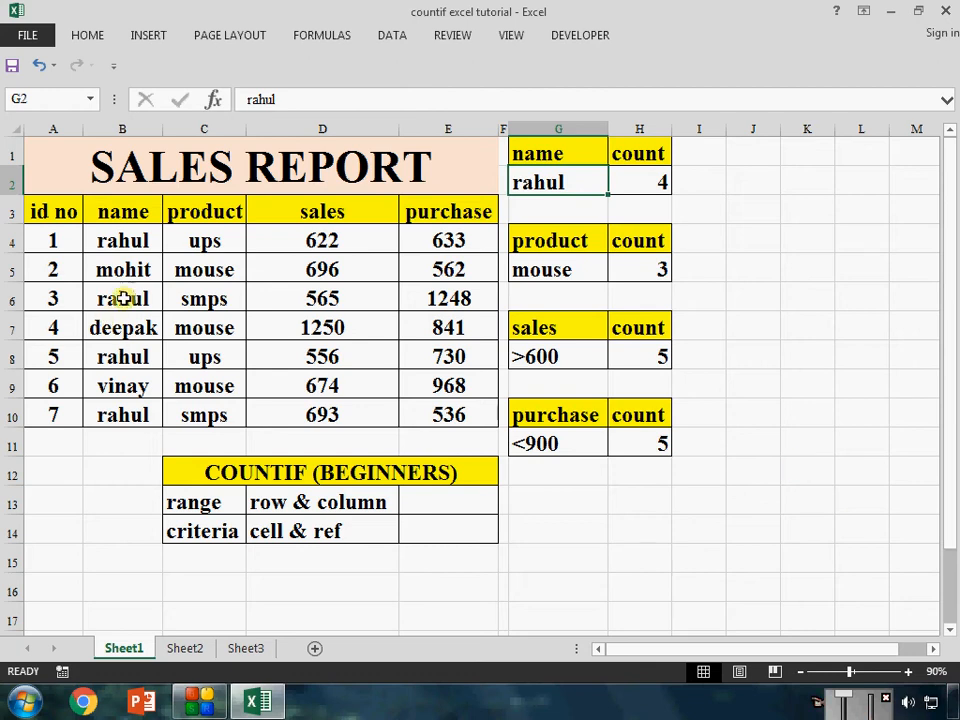
click(141, 386)
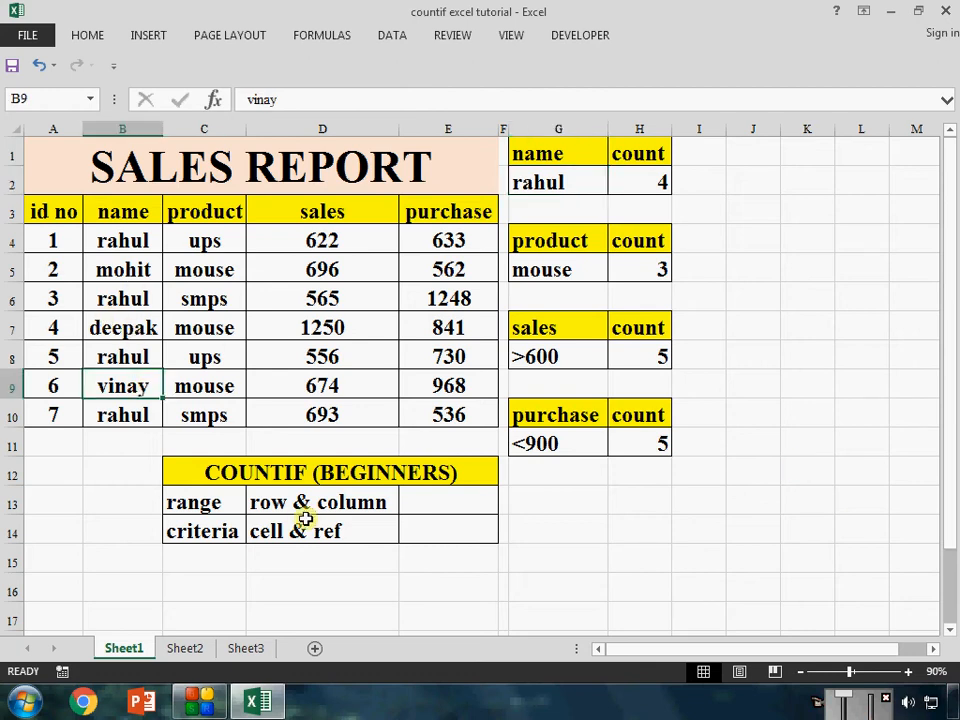
text(mohit)
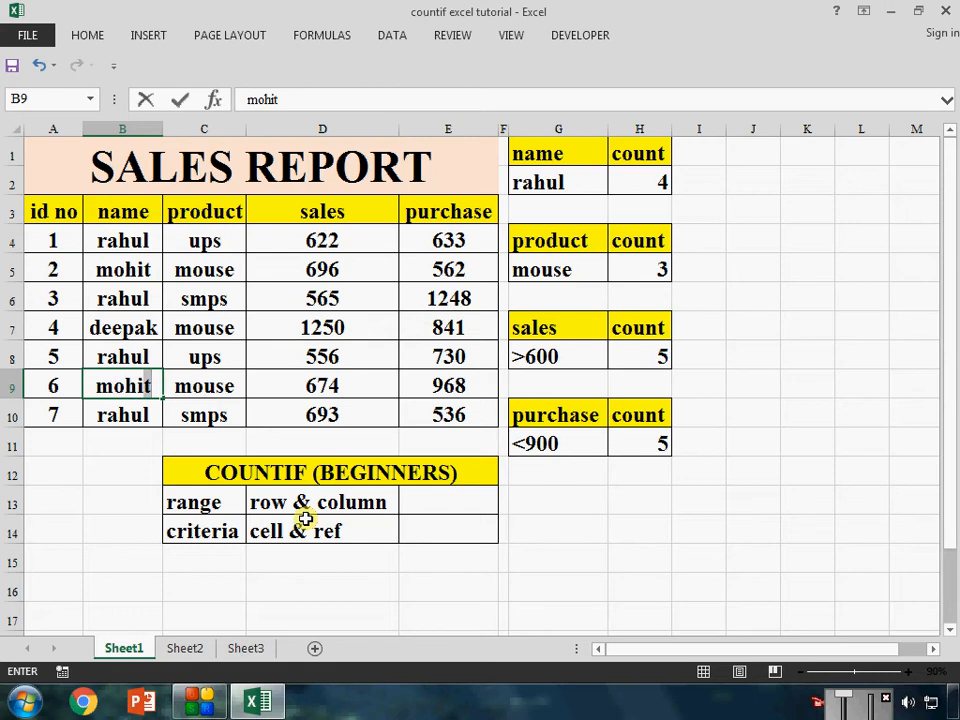
key(Return)
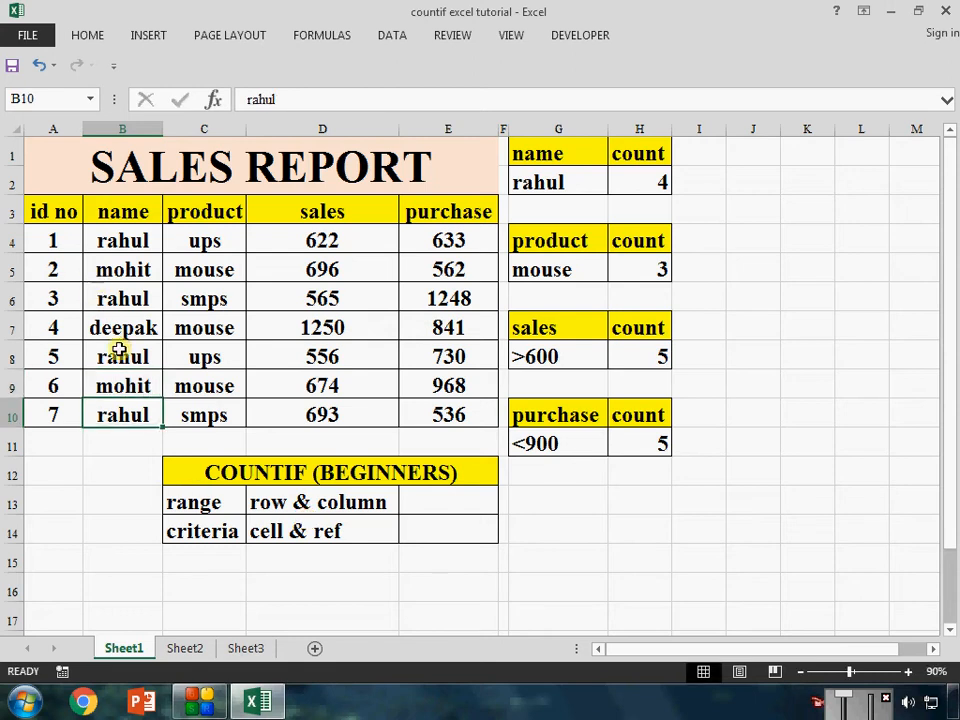
Change the name criterion in G2 to the name from B5, and check the count and formula in H2
click(558, 182)
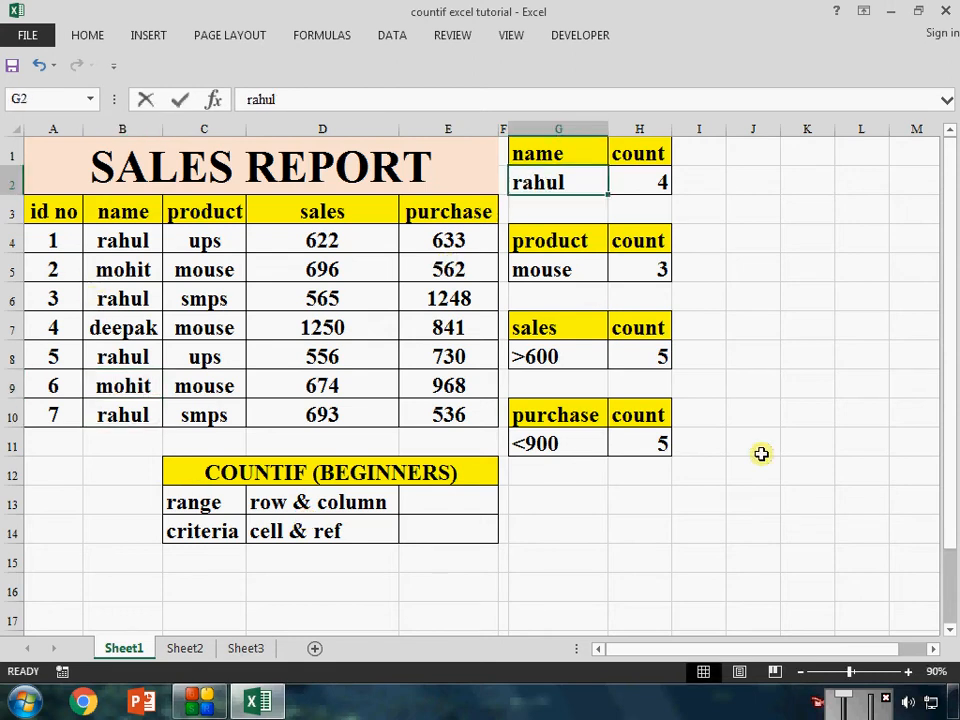
text(mohit)
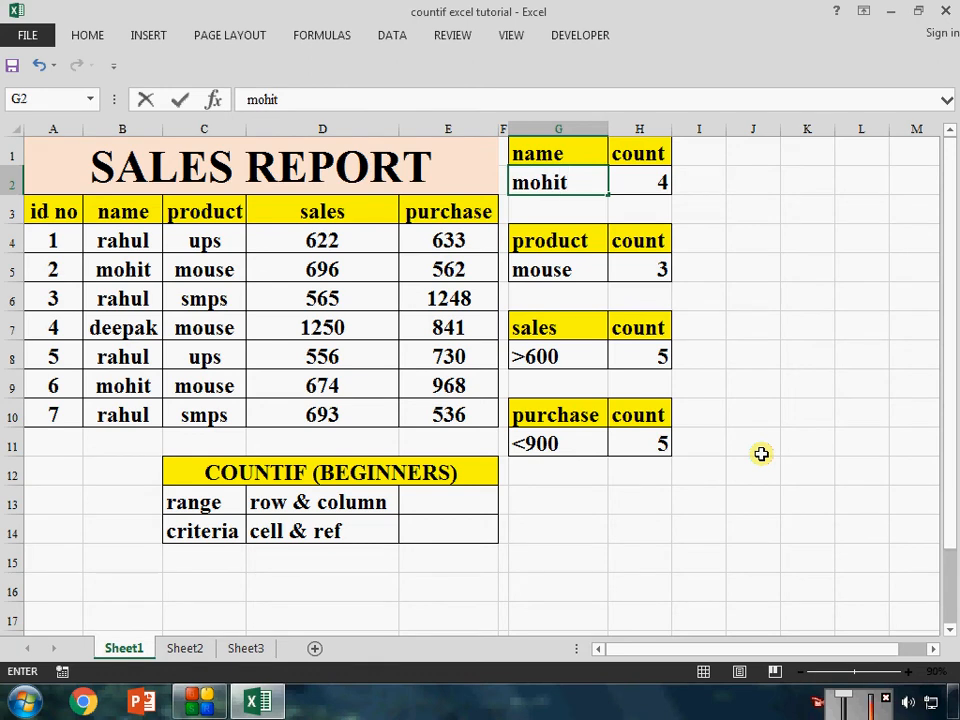
key(Return)
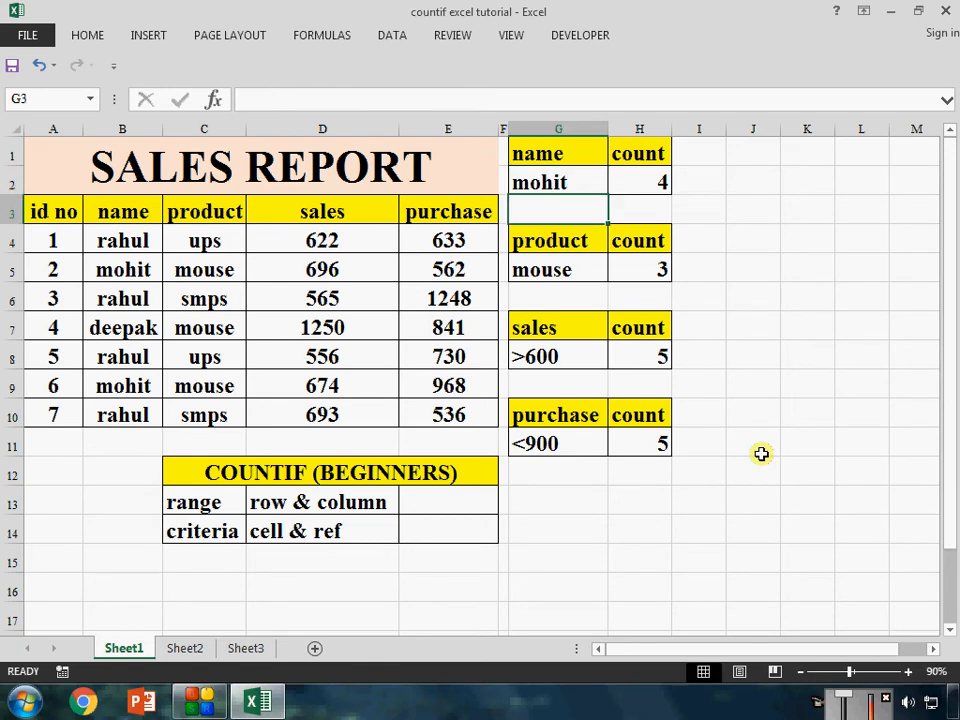
click(657, 184)
click(558, 182)
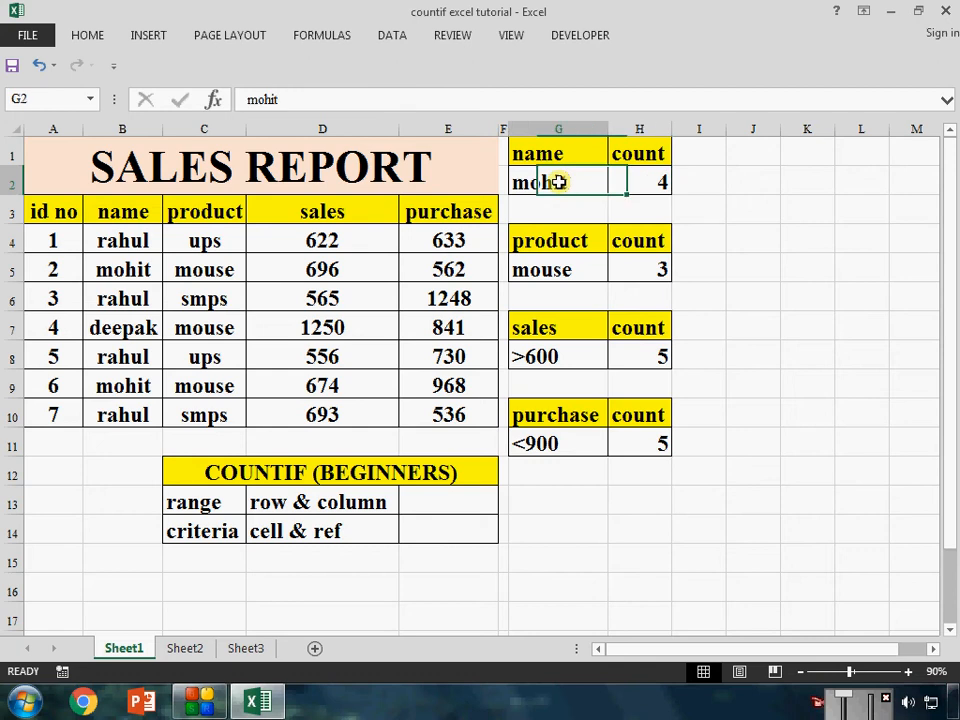
click(660, 181)
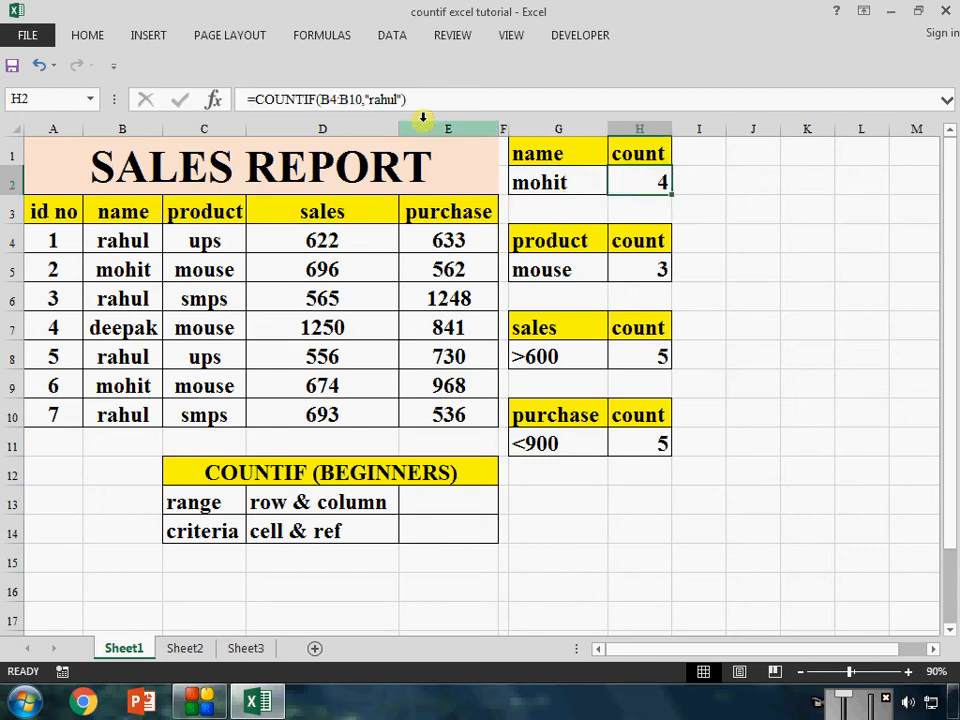
Change the product criterion in G5 to ups, and compare the formula in H5 with the ups entries of the product column
click(567, 268)
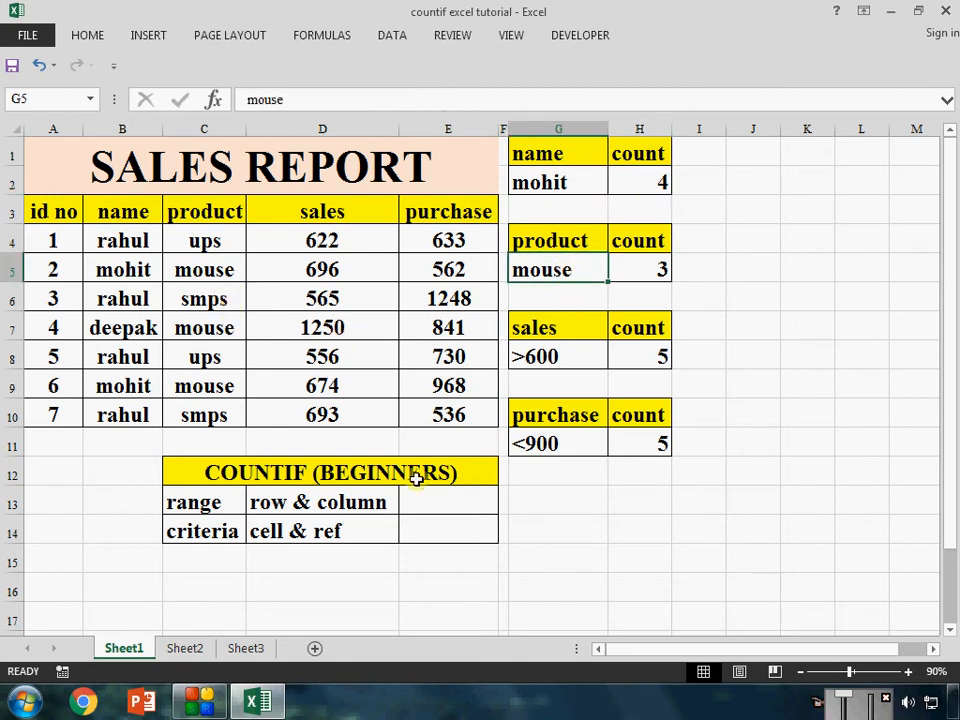
text(ups)
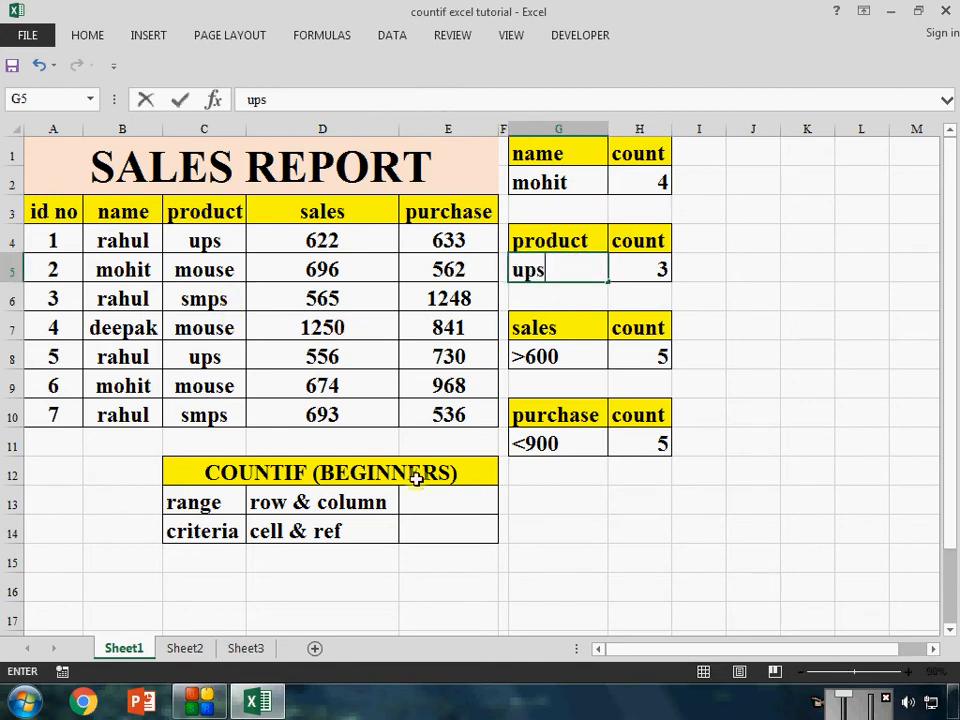
key(Return)
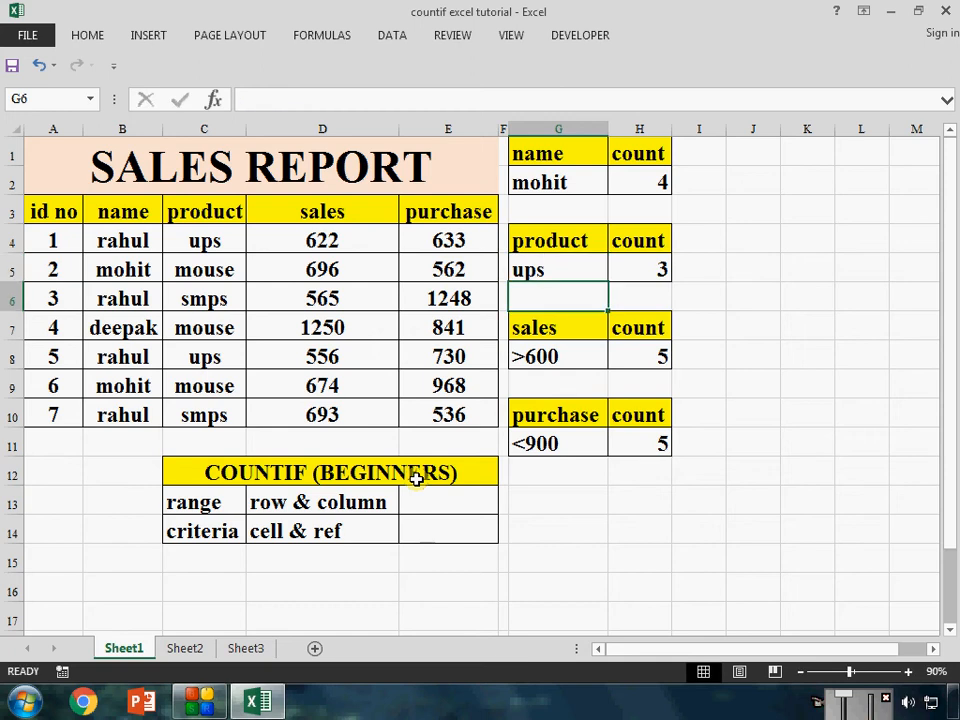
click(644, 269)
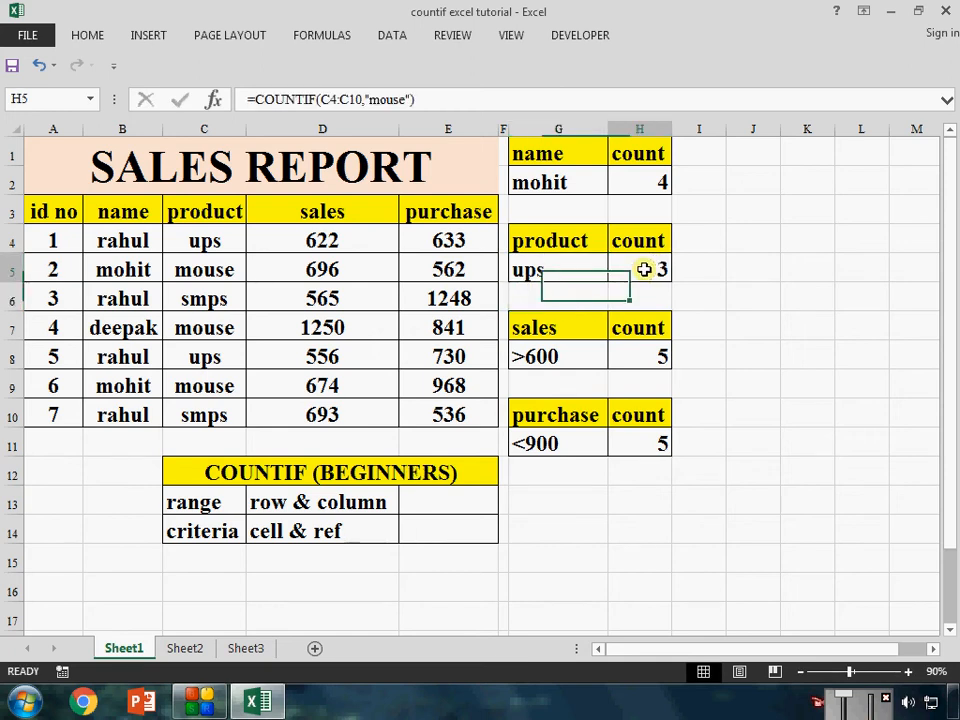
click(223, 252)
click(199, 355)
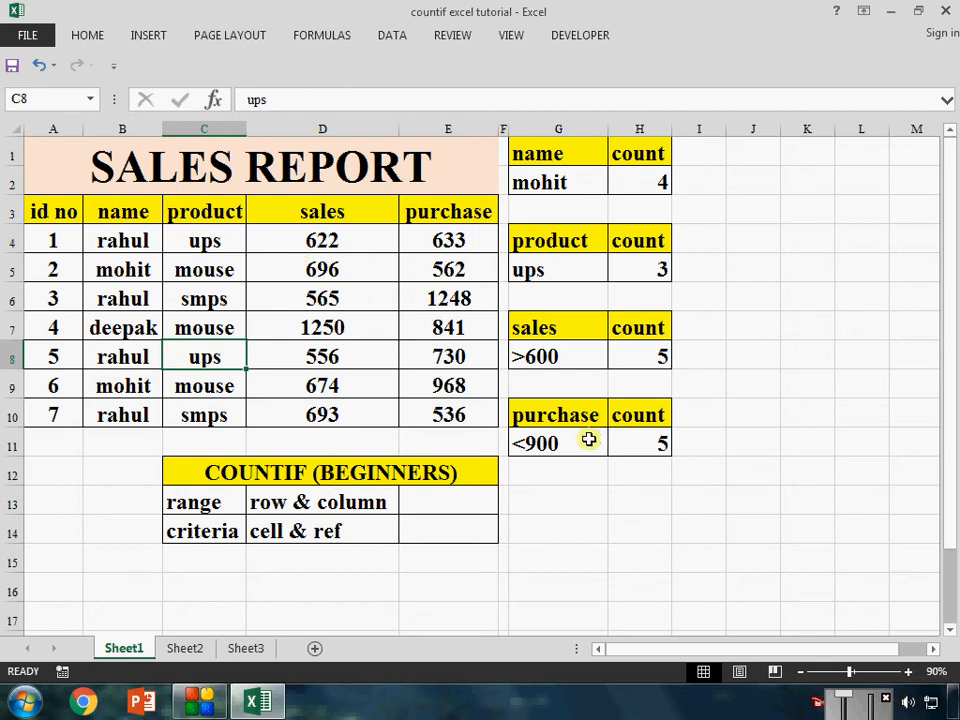
On Sheet2, count the entries matching the name criterion in H2 with =COUNTIF(B4:B10,G2)
click(542, 182)
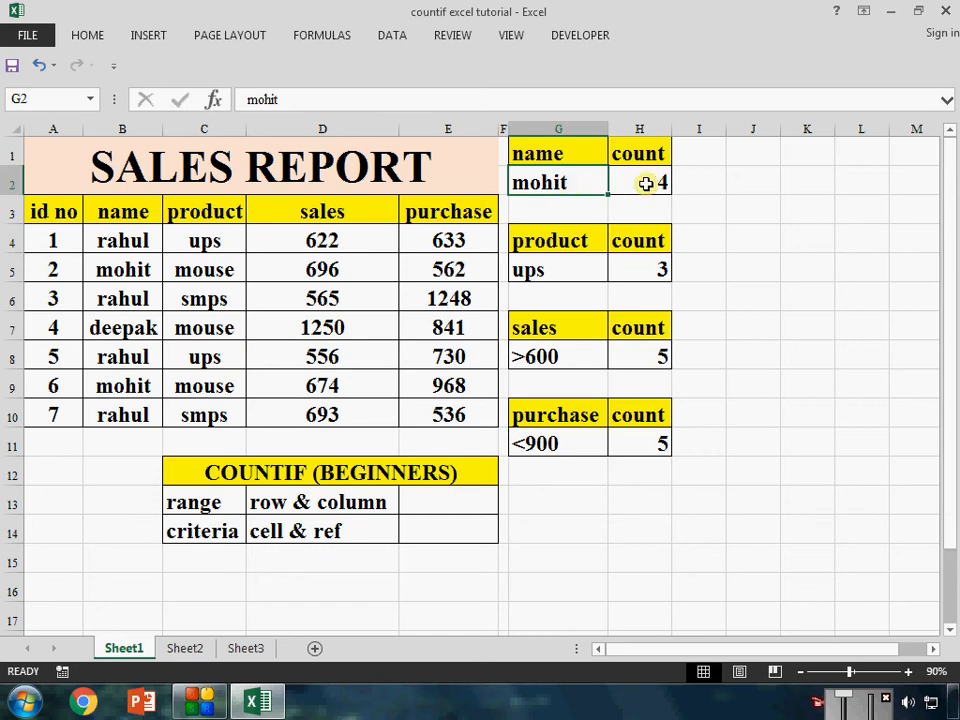
click(185, 648)
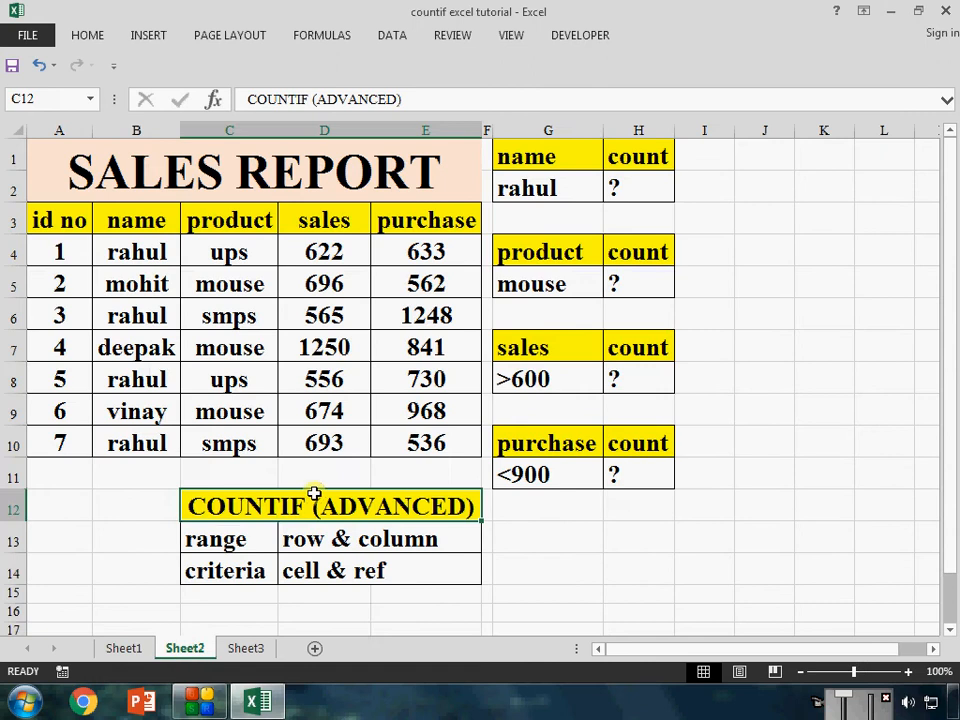
click(640, 195)
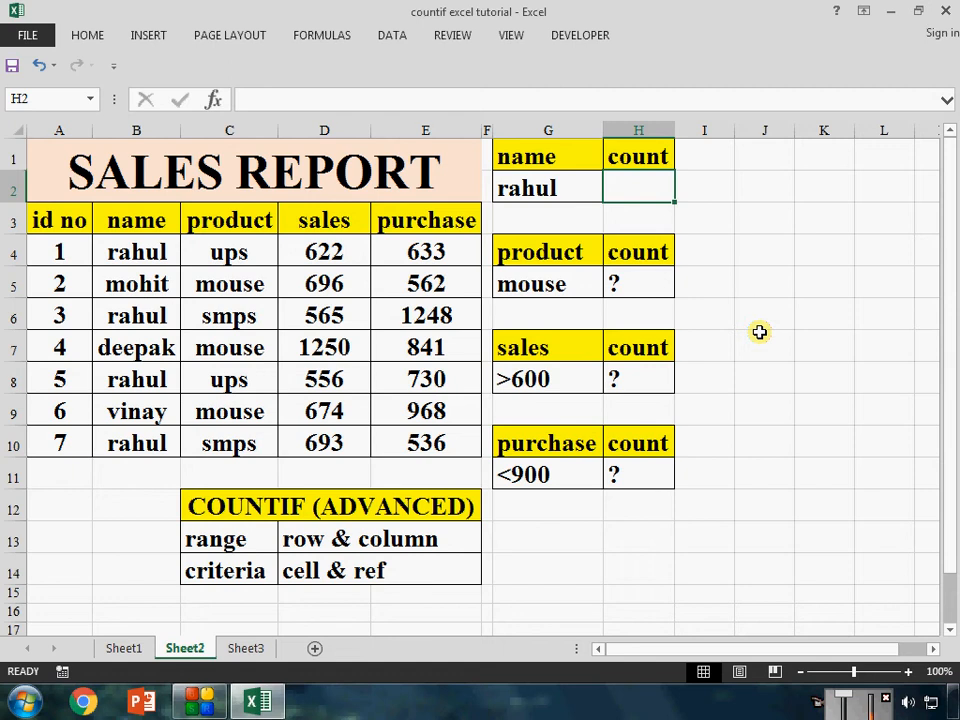
text(=co)
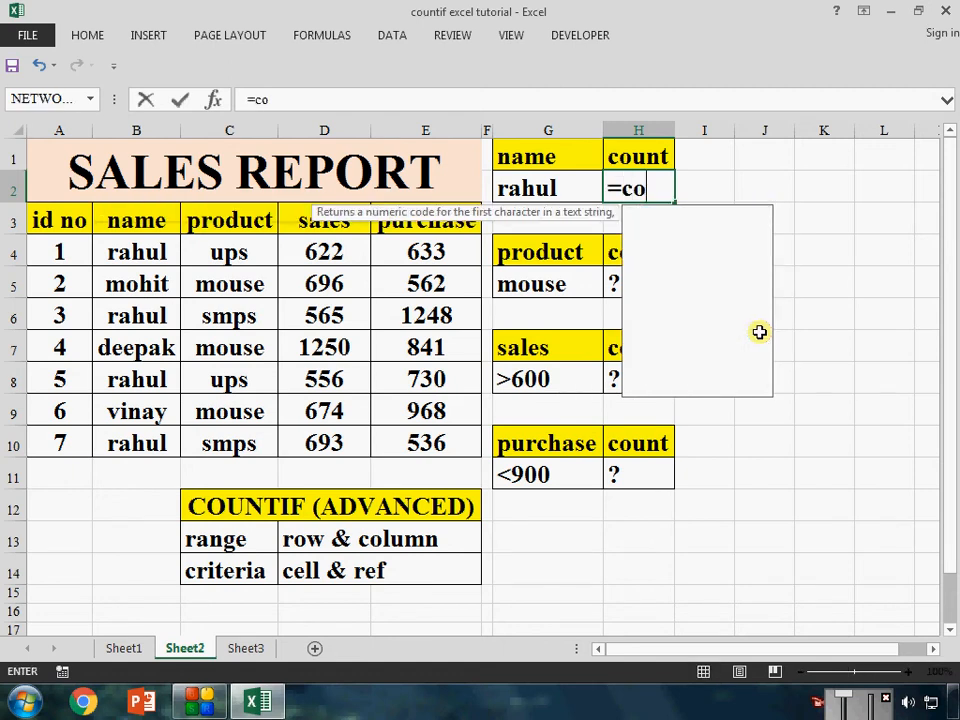
text(unti)
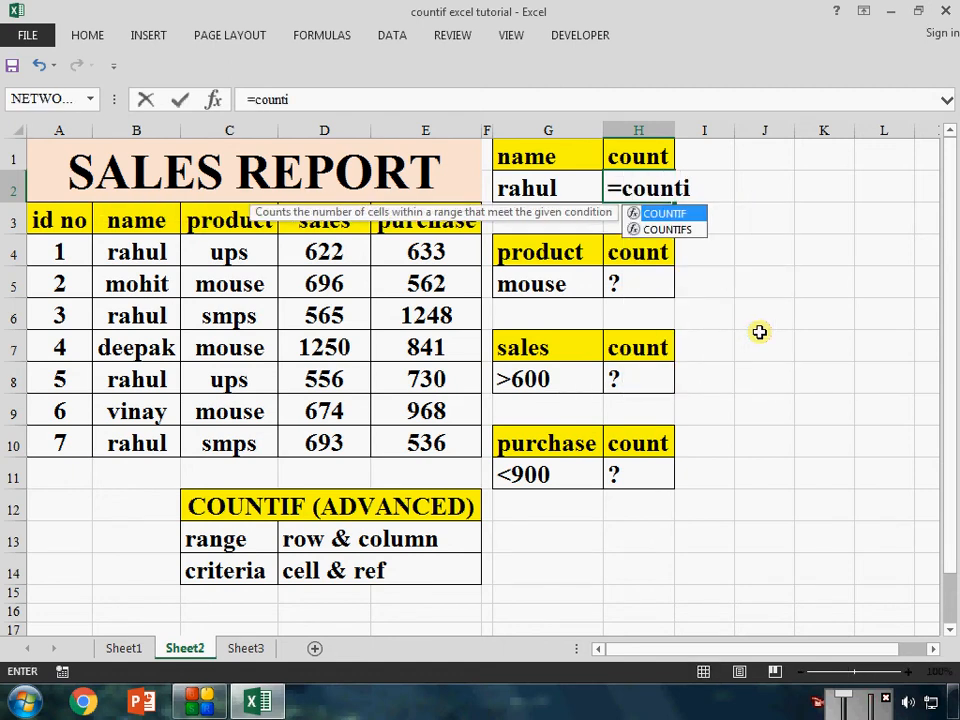
key(Tab)
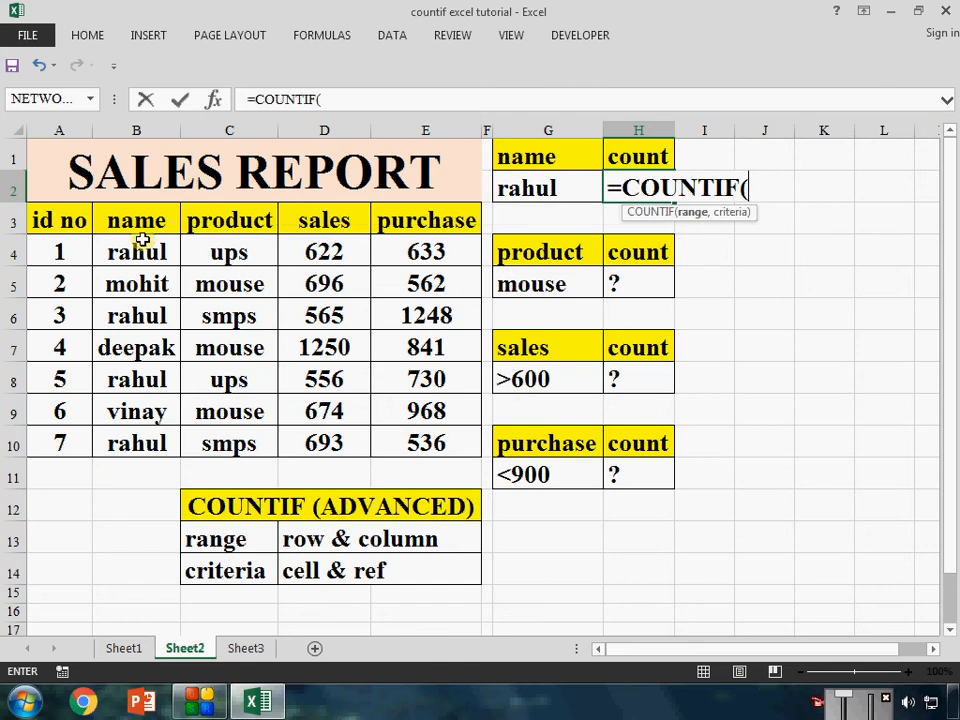
drag(136, 250, 150, 437)
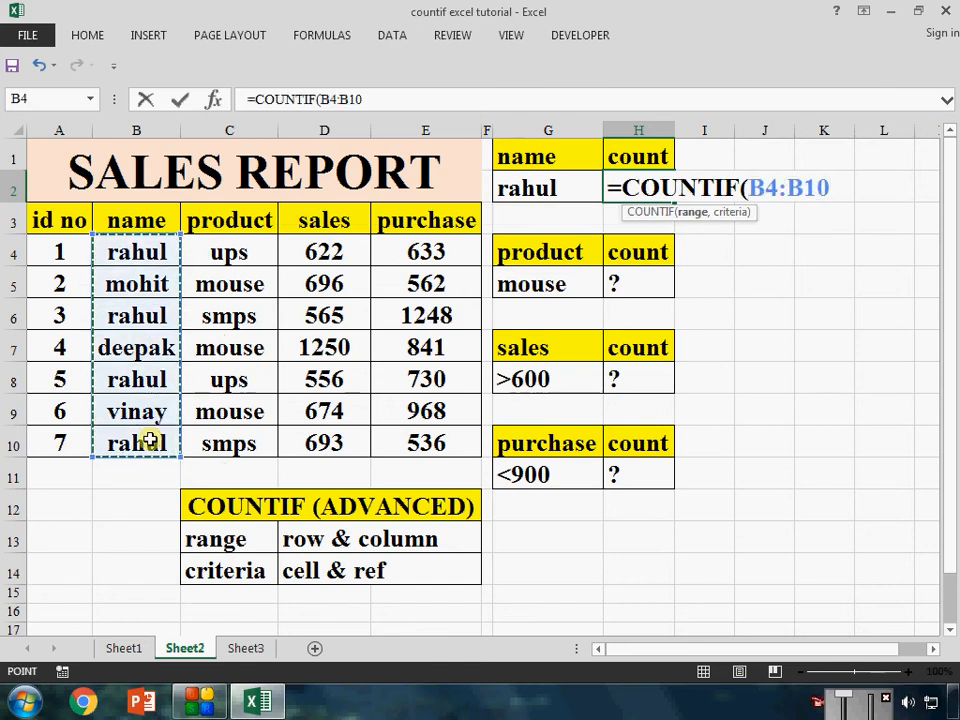
text(,)
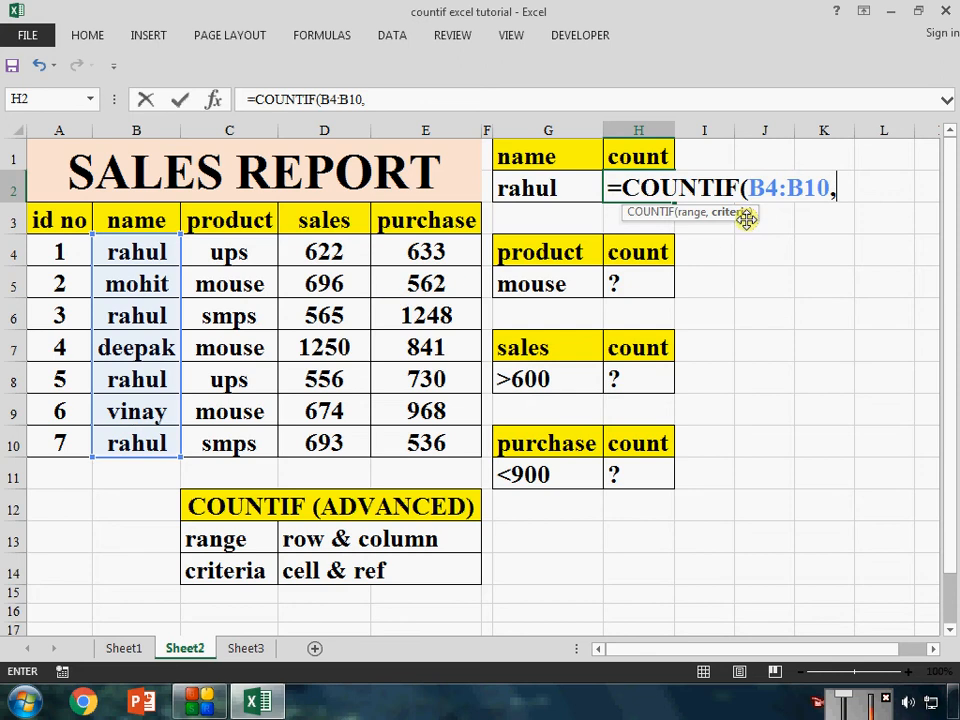
click(531, 188)
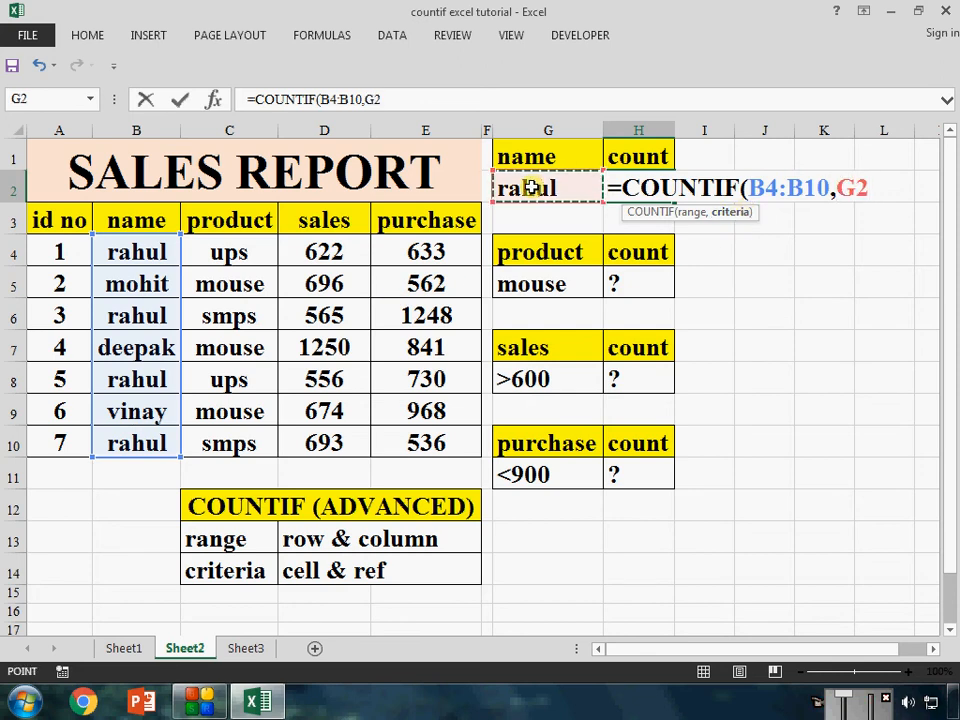
text())
key(Return)
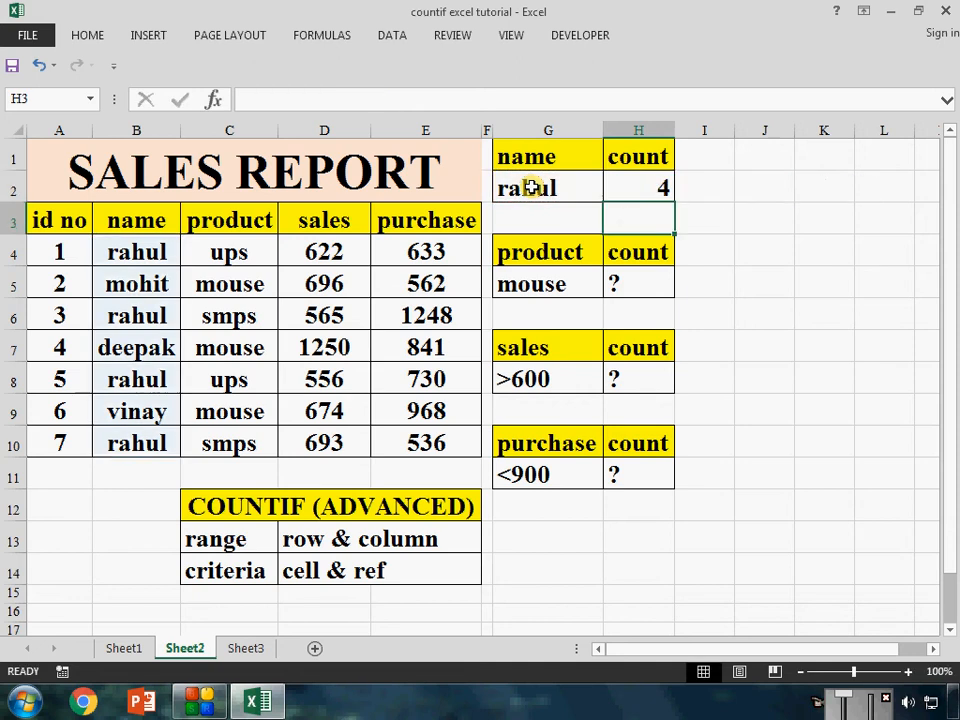
Count the entries matching the product criterion in H5 with =COUNTIF(C4:C10,G5)
click(620, 285)
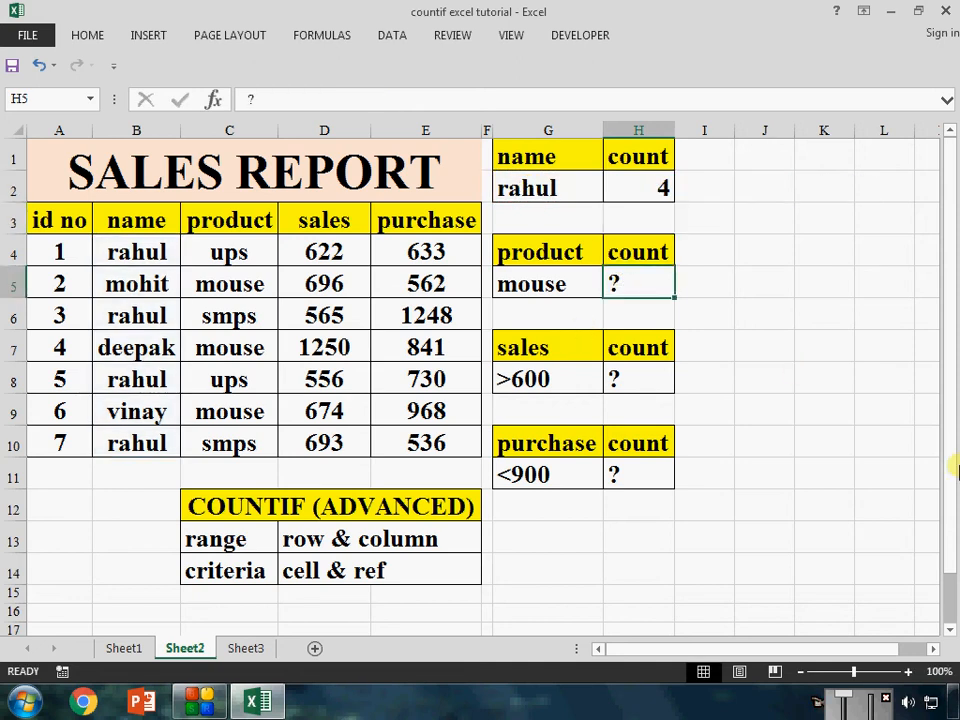
text(=c)
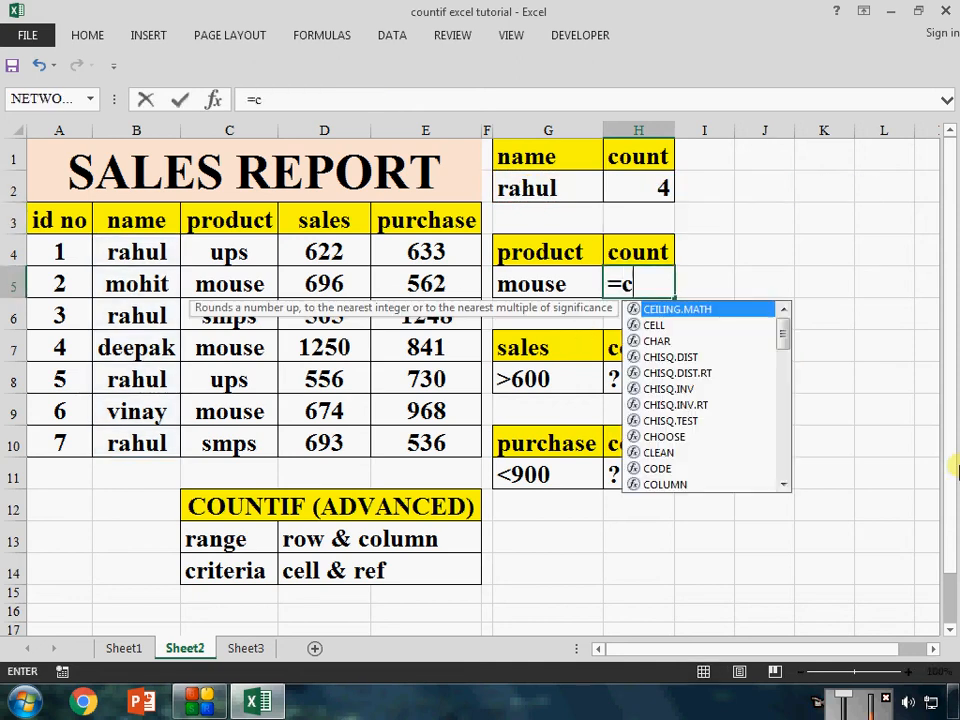
text(ounit)
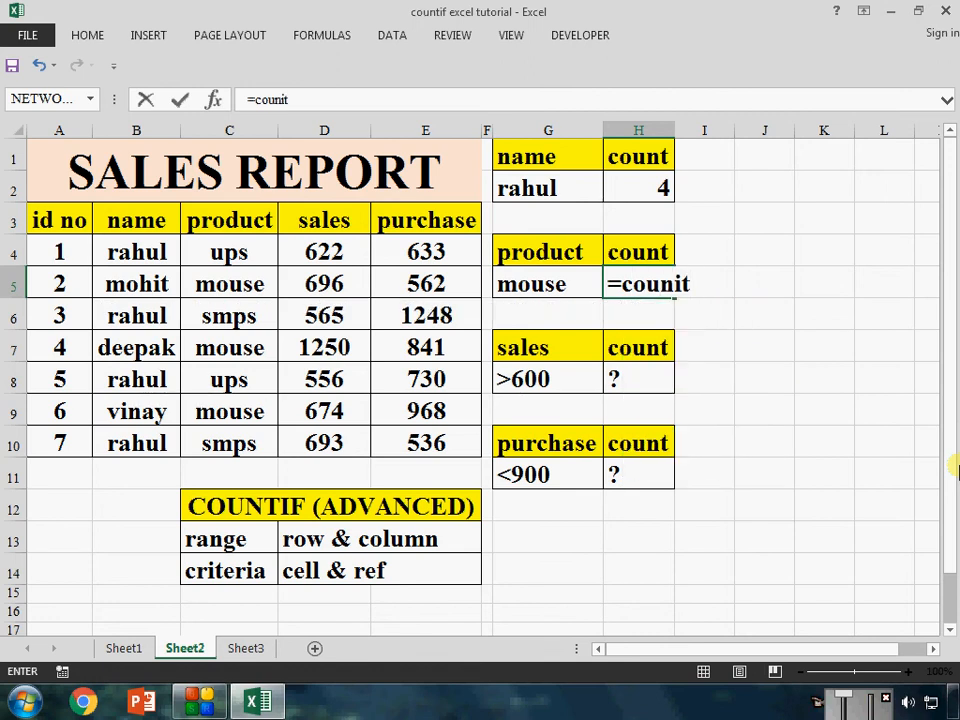
key(BackSpace)
key(BackSpace)
key(BackSpace)
key(BackSpace)
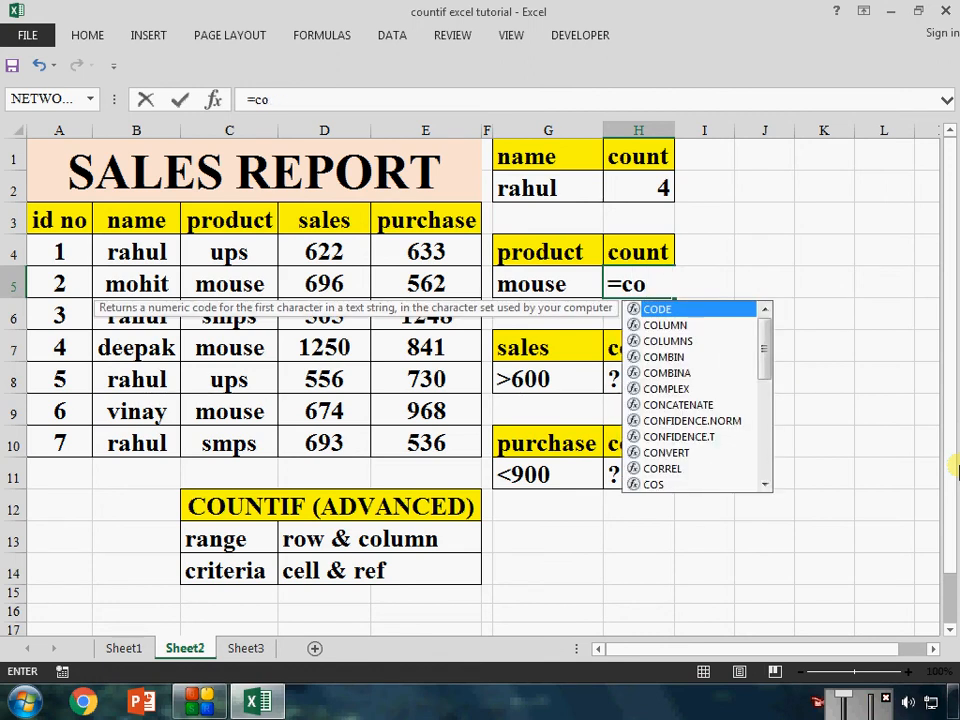
text(unt)
key(Down)
key(Down)
key(Down)
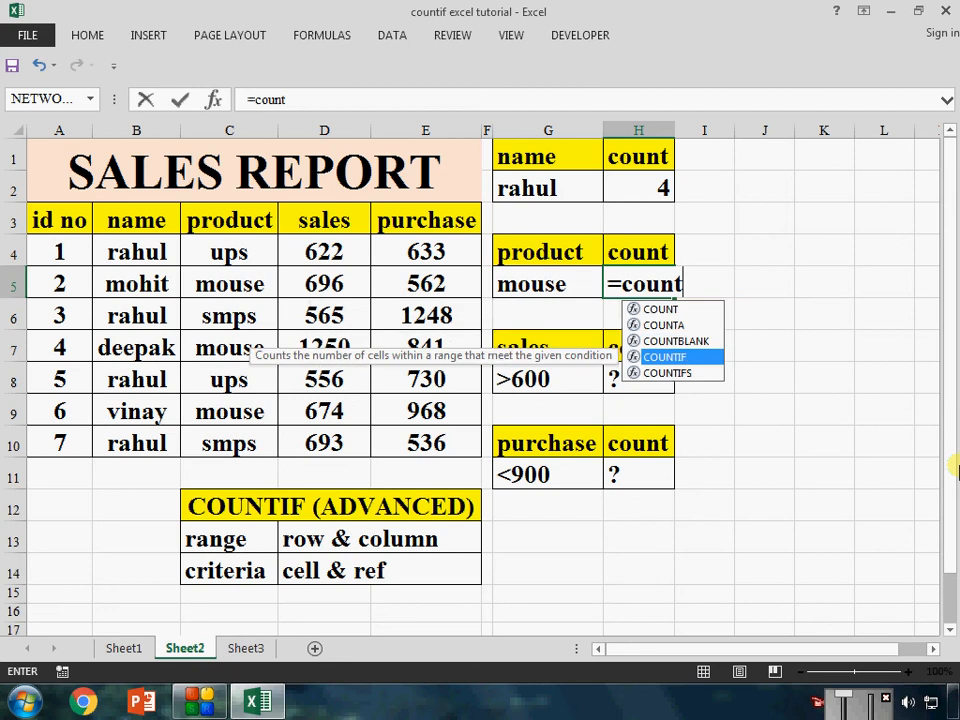
key(Tab)
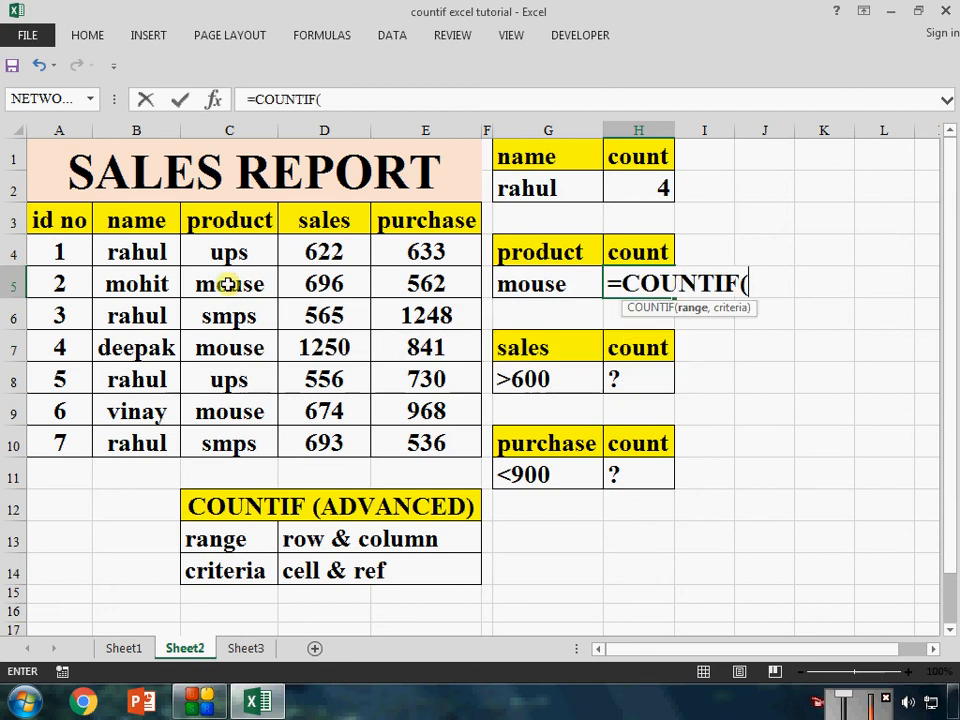
drag(229, 252, 314, 492)
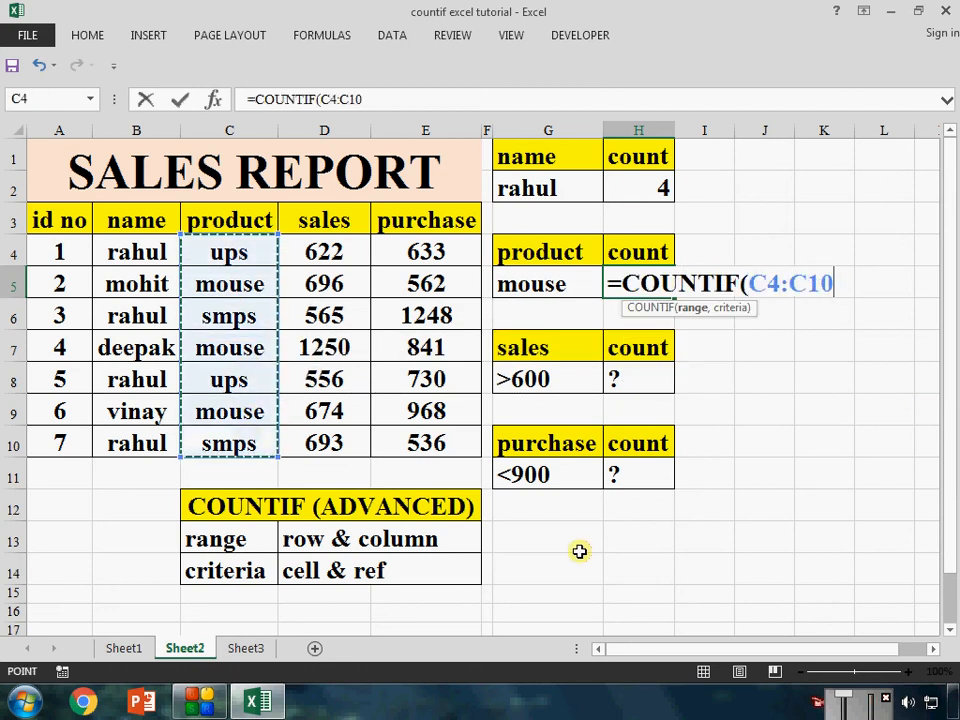
text(,)
click(540, 283)
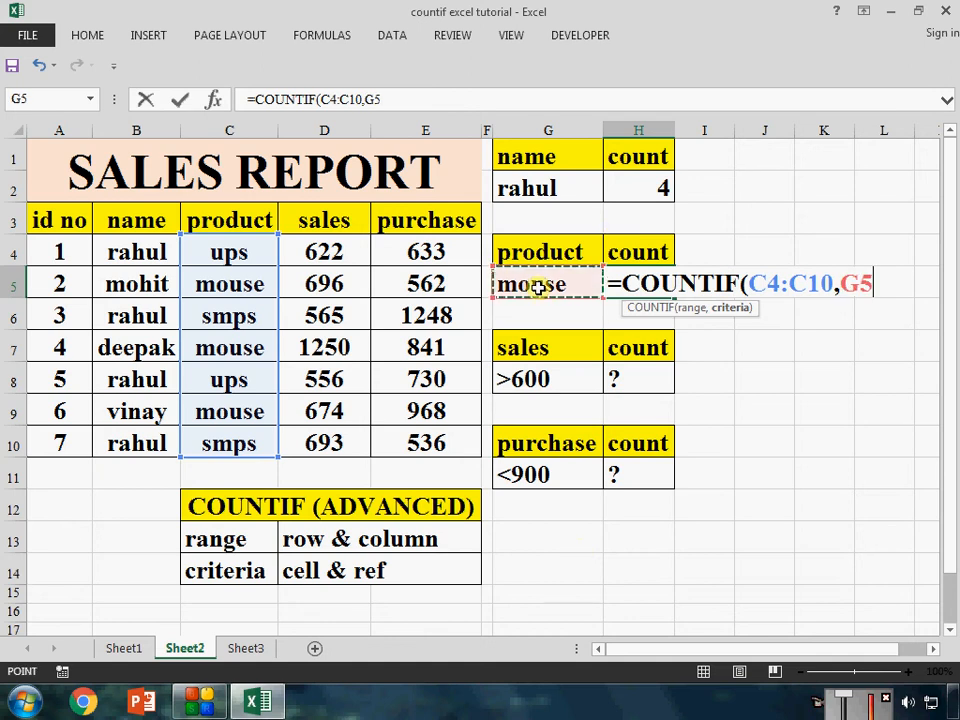
text())
key(Return)
key(Return)
key(Return)
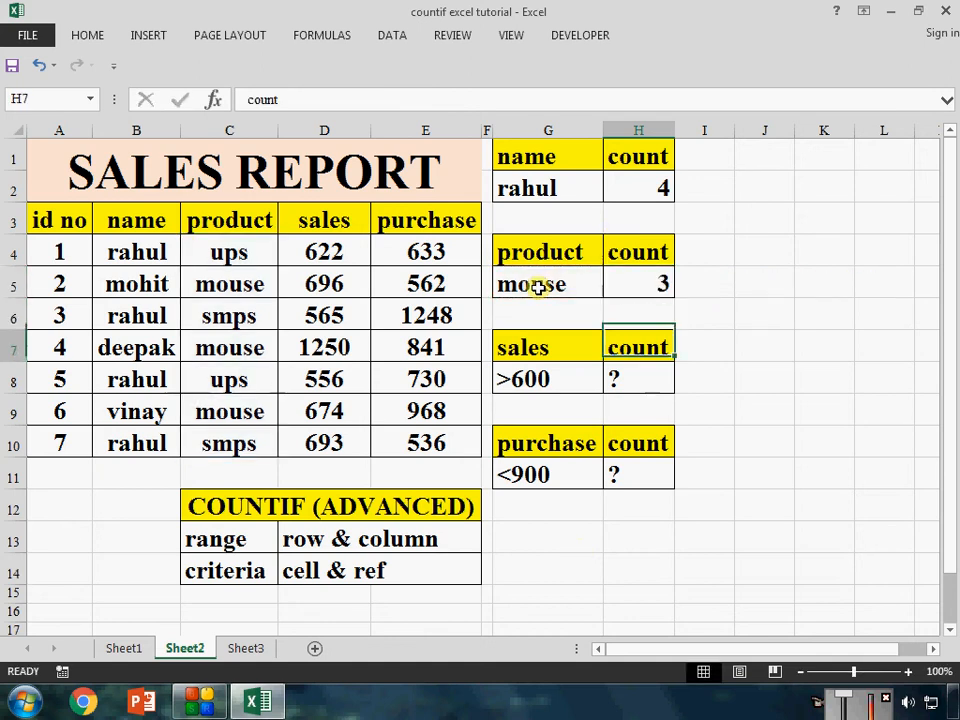
Finish the product count in H5, and count the sales matching the criterion in H8 with =COUNTIF(D4:D10,G8)
text(=count)
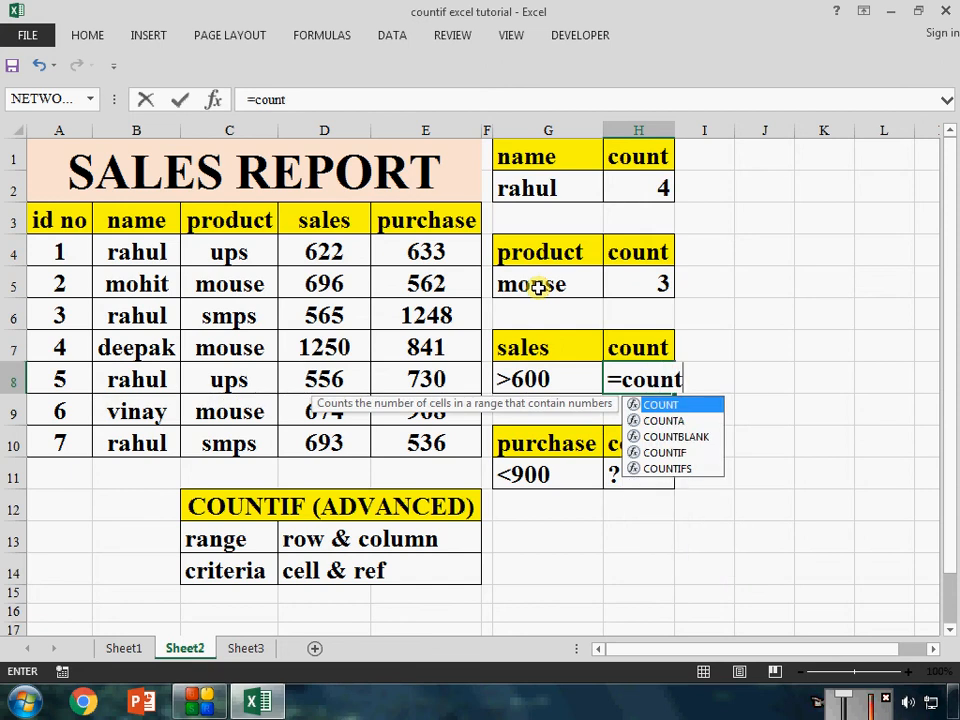
key(Down)
key(Down)
key(Down)
key(Tab)
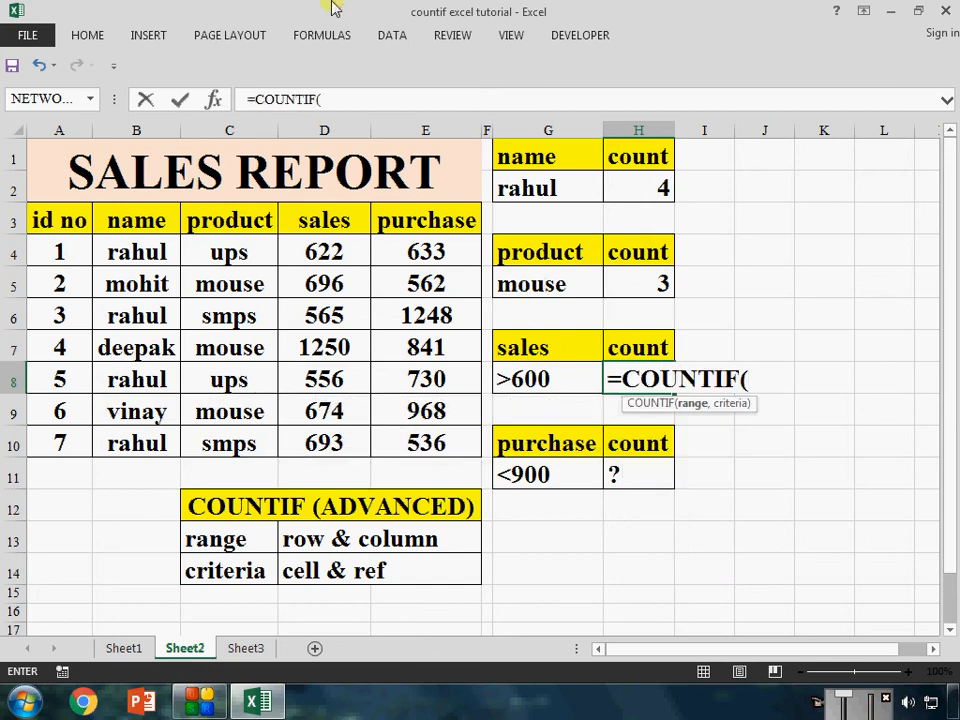
drag(341, 420, 343, 432)
text(,)
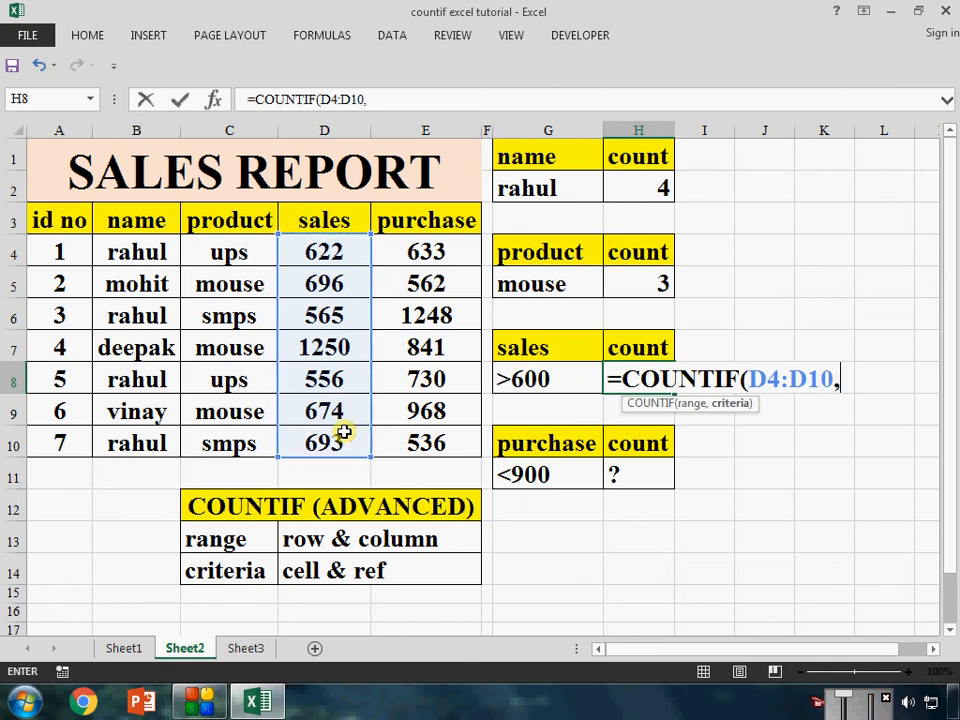
click(558, 382)
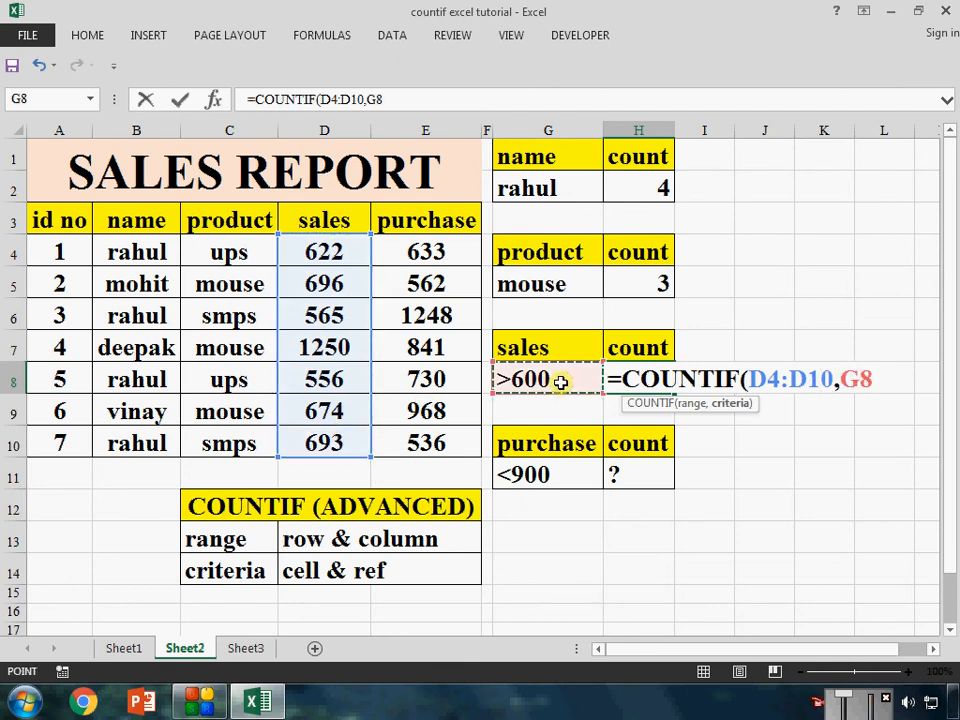
text())
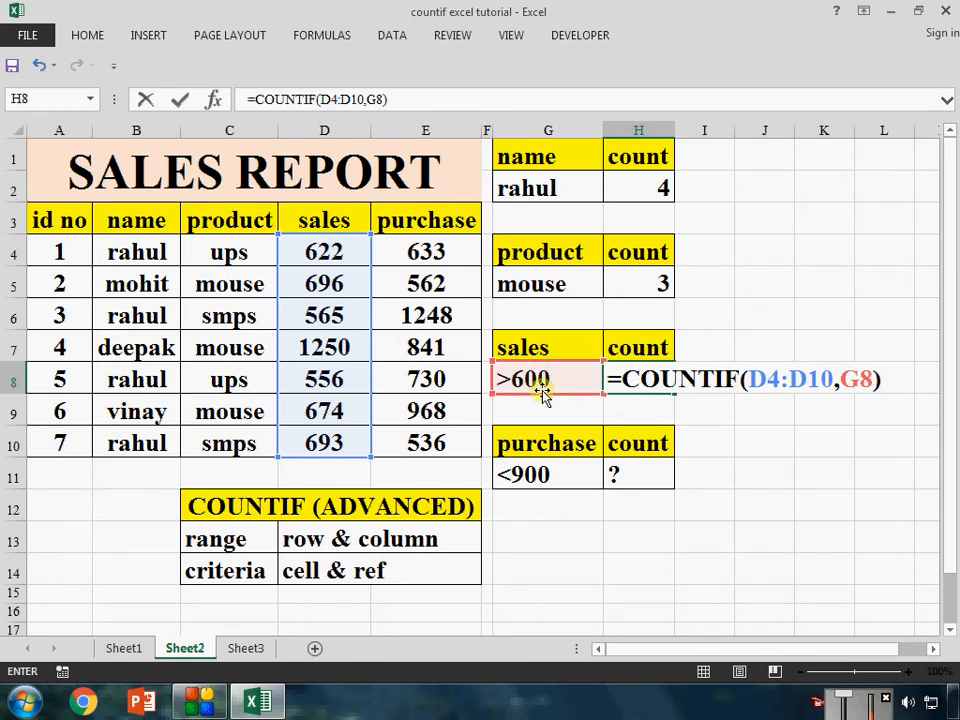
key(Return)
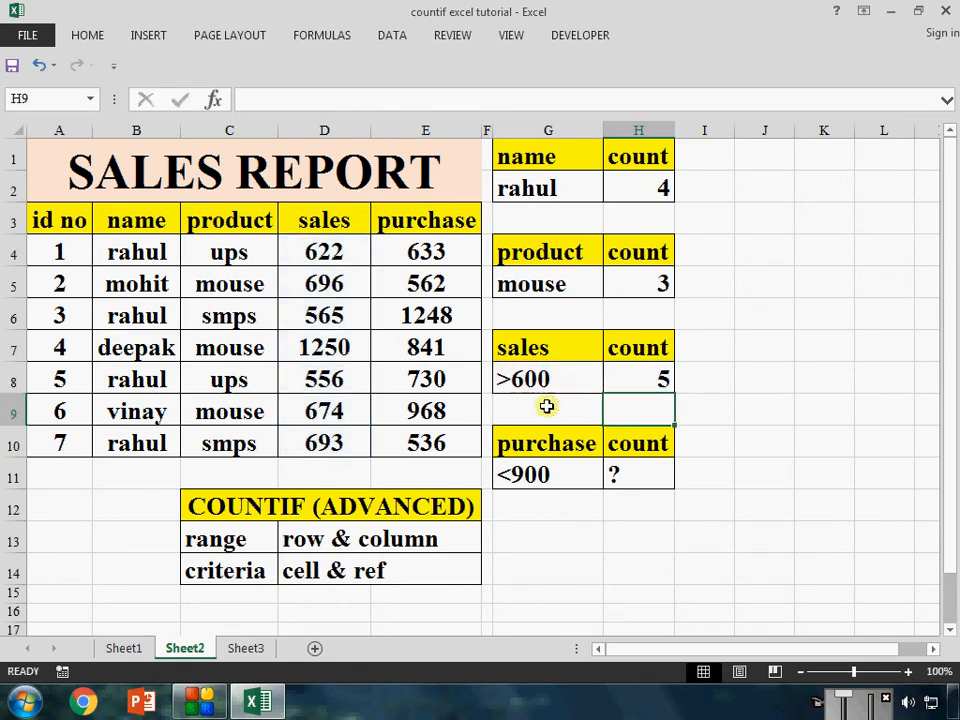
Count the purchases matching the criterion in H11 with =COUNTIF(E4:E10,G11)
click(643, 474)
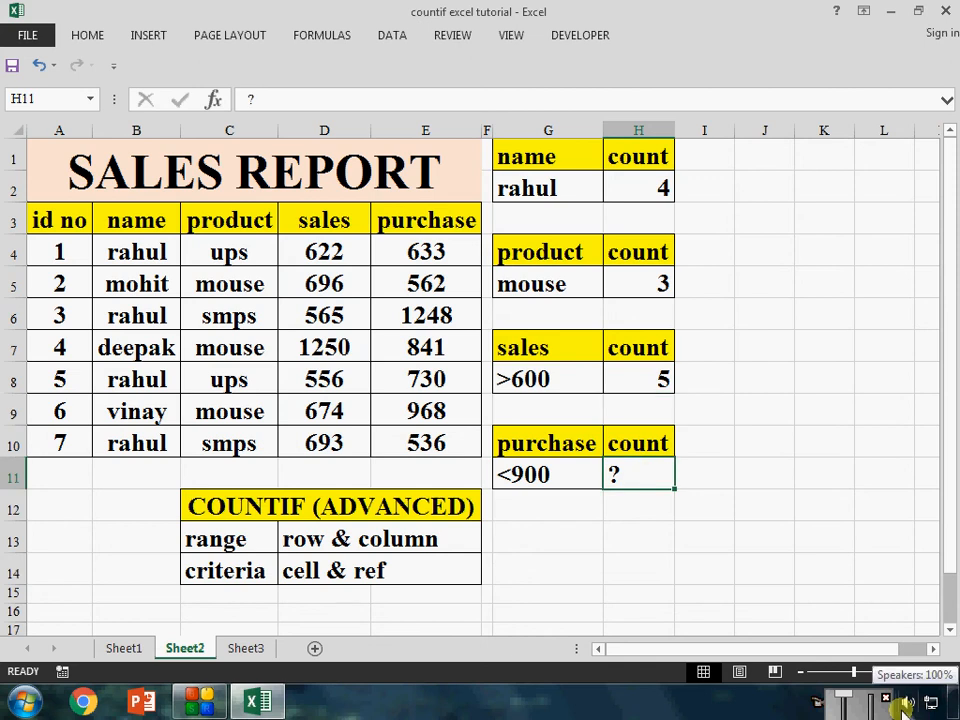
text(=cp)
key(BackSpace)
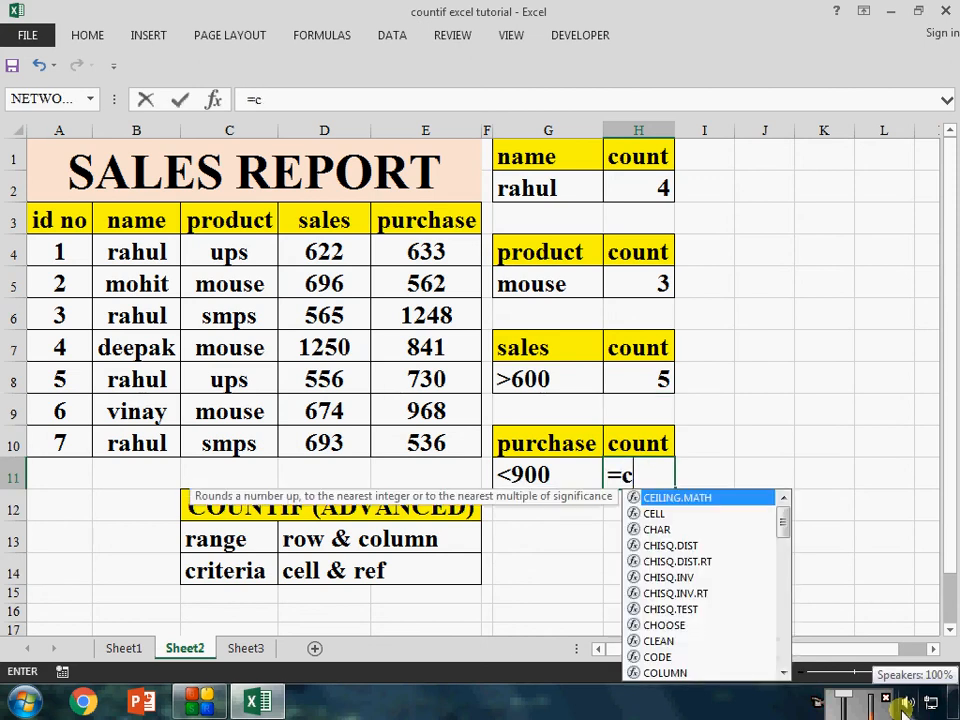
text(oun)
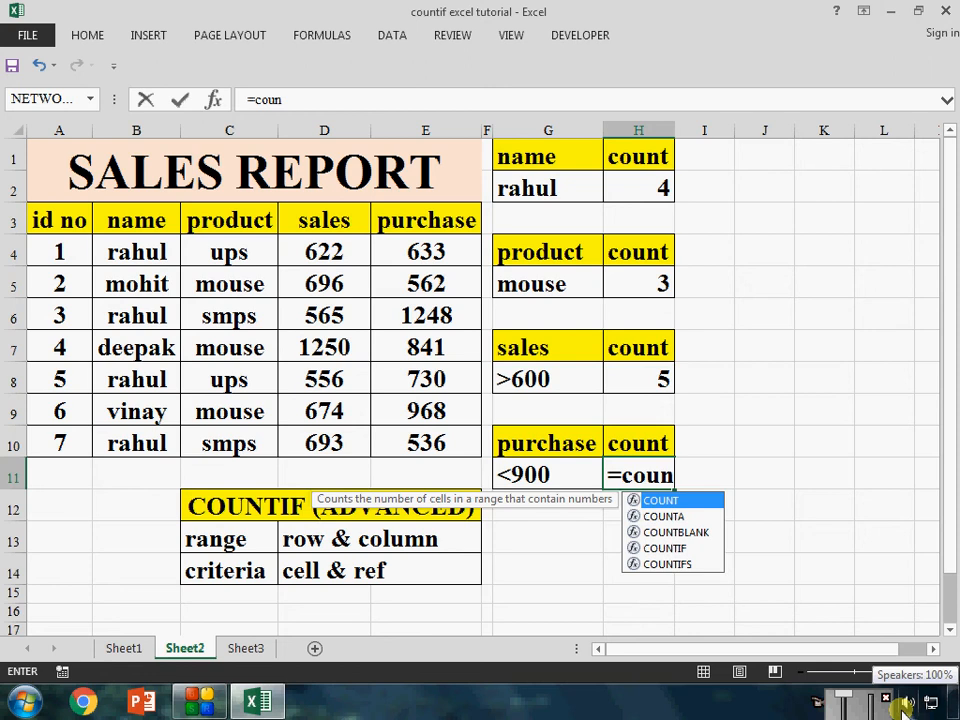
key(Down)
key(Down)
key(Down)
key(Tab)
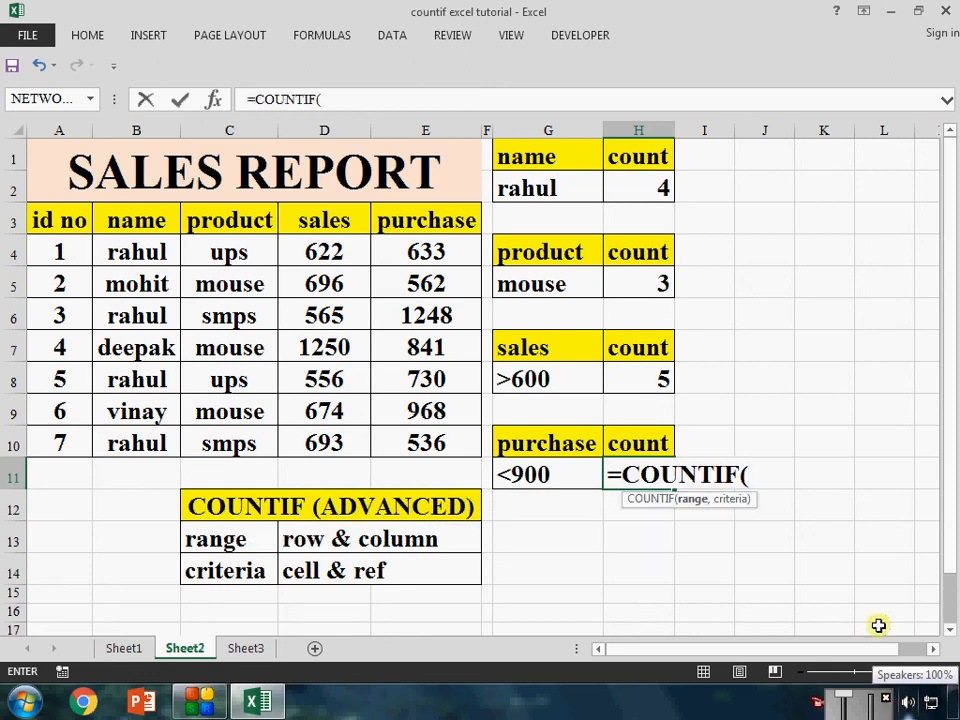
drag(430, 262, 452, 437)
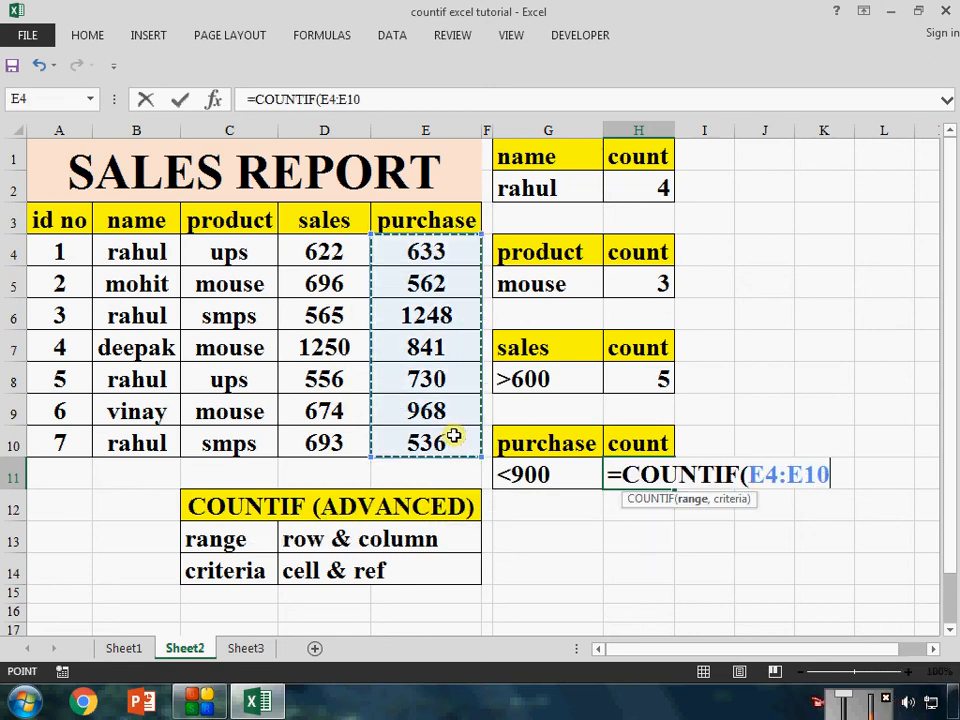
text(,)
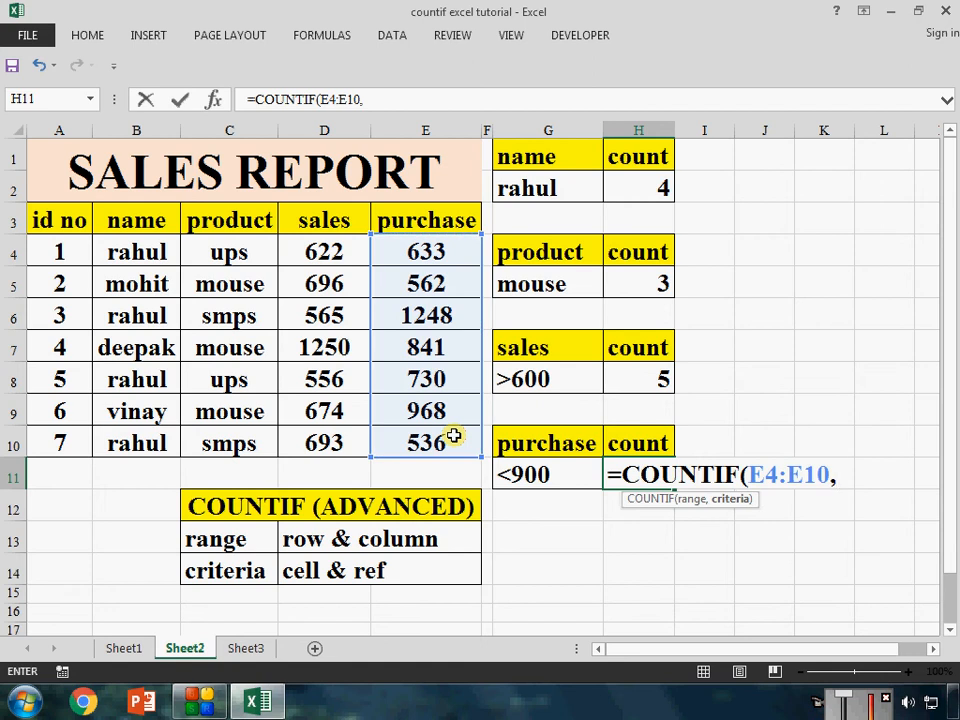
click(527, 481)
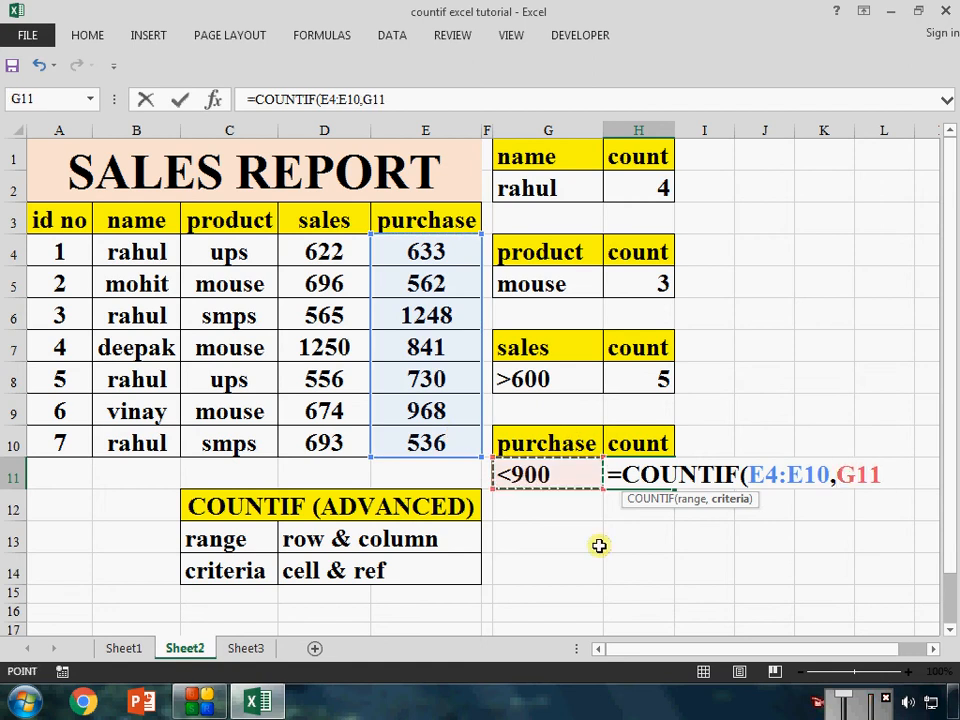
text())
key(Return)
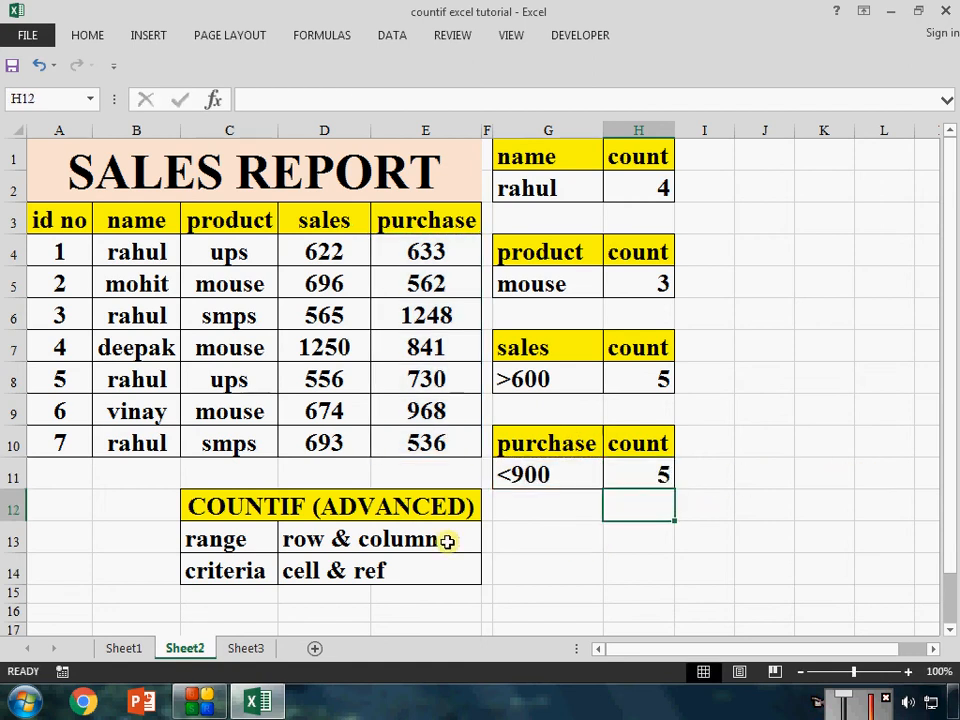
Change the name criterion in G2 to the name from B5
click(372, 507)
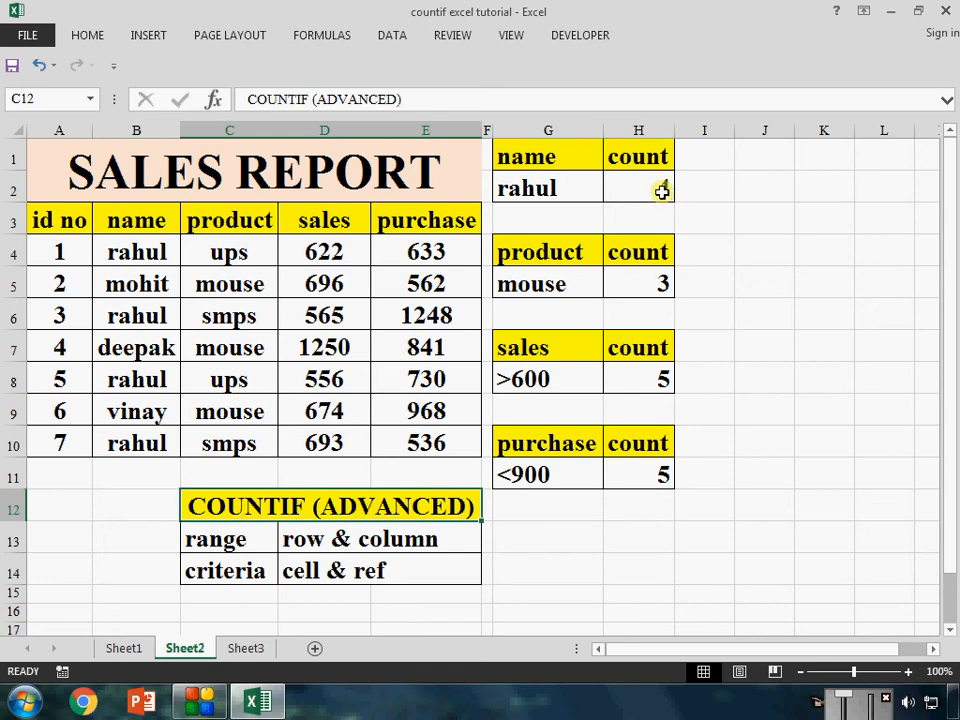
click(555, 189)
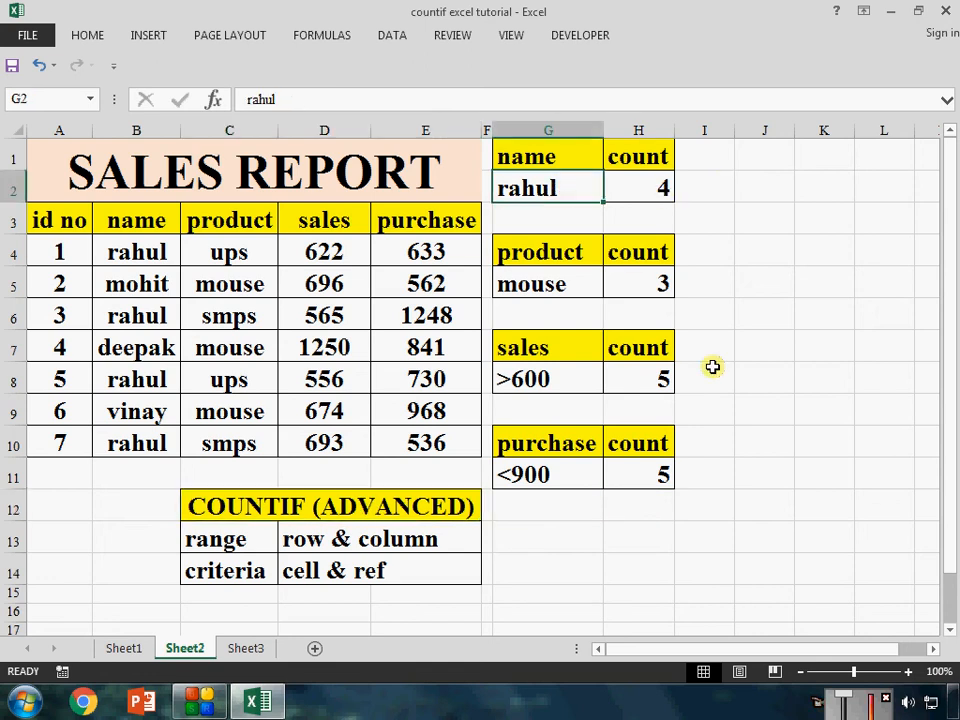
text(mohit)
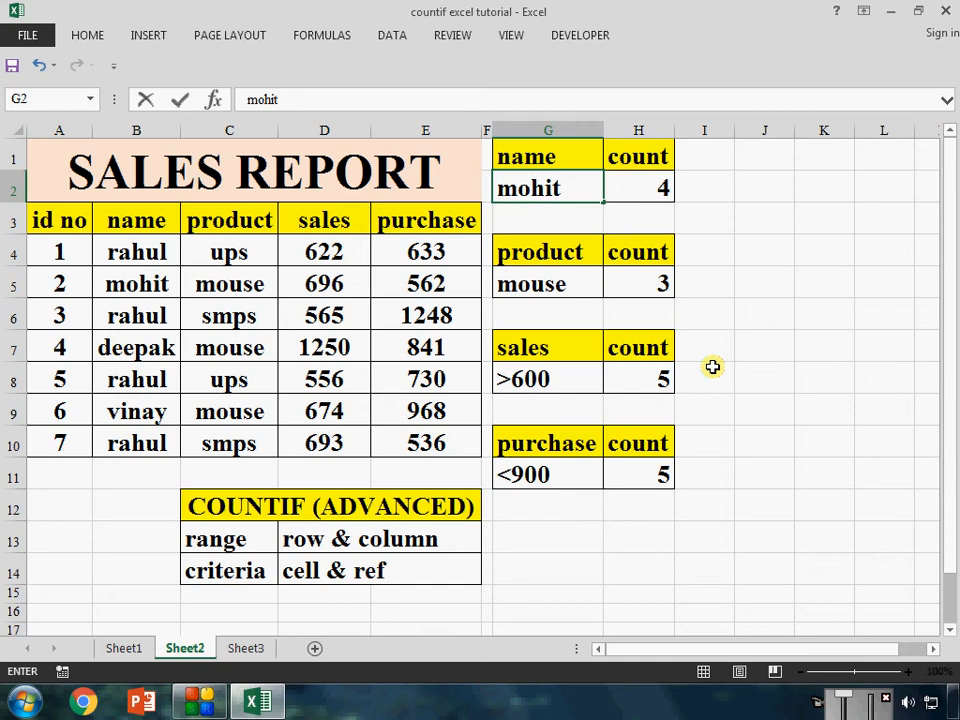
key(Return)
key(Return)
key(Return)
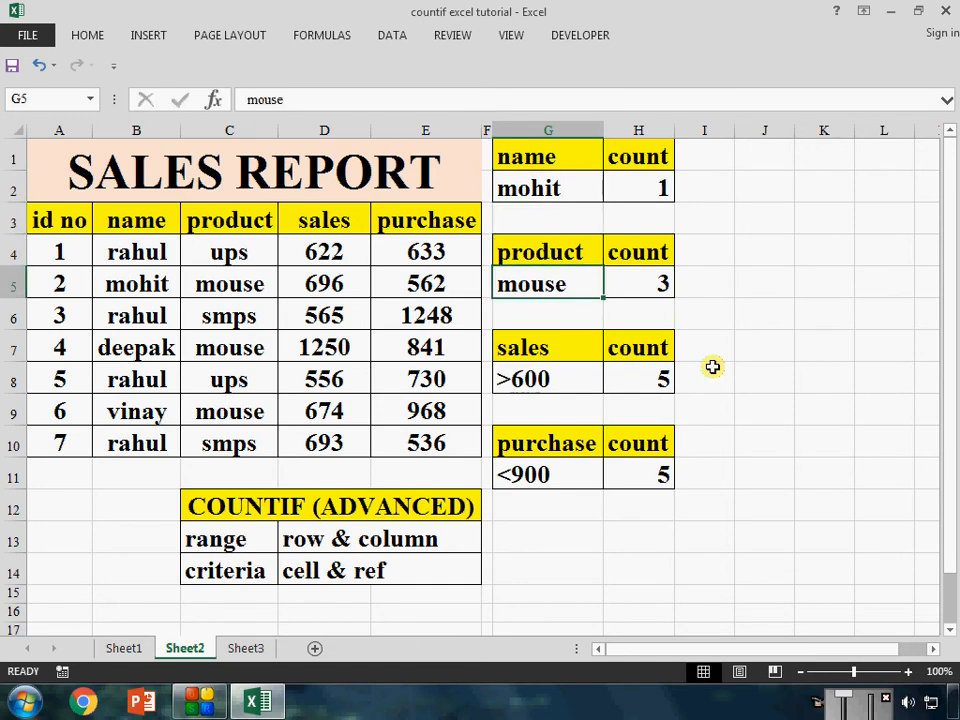
Change the product criterion in G5 to ups
text(u)
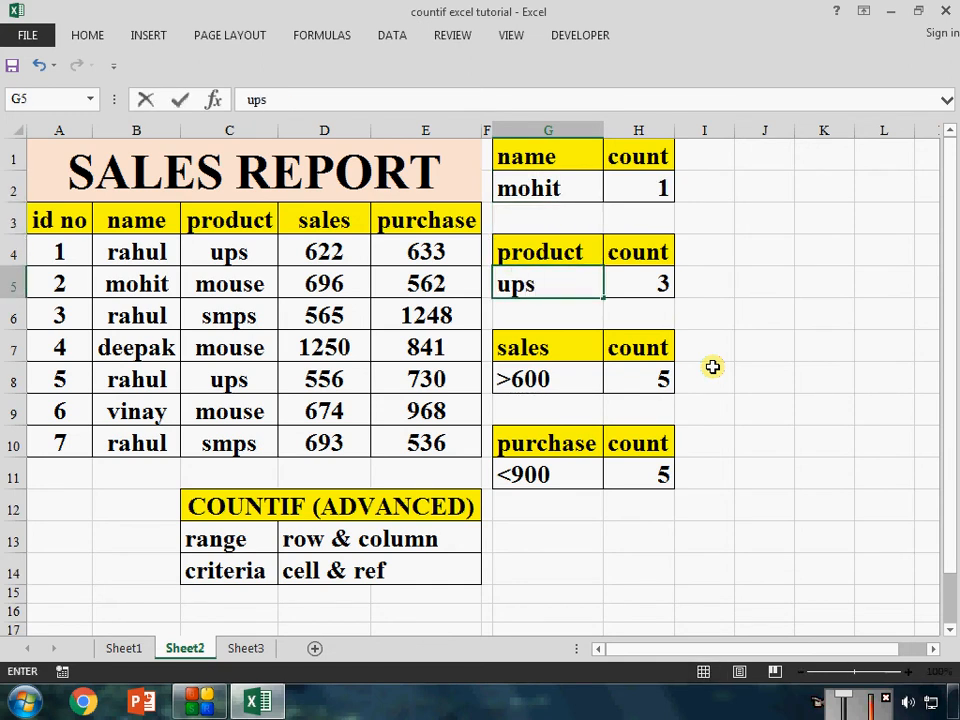
text(ps)
key(Return)
key(Return)
key(Return)
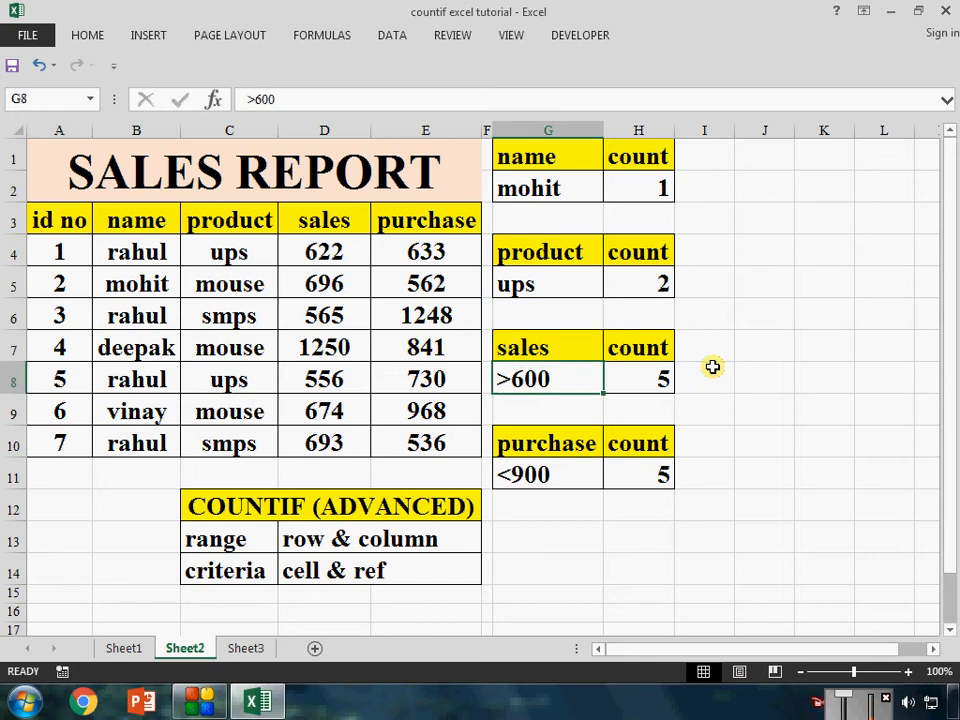
Change the sales criterion in G8 to >650
text(>)
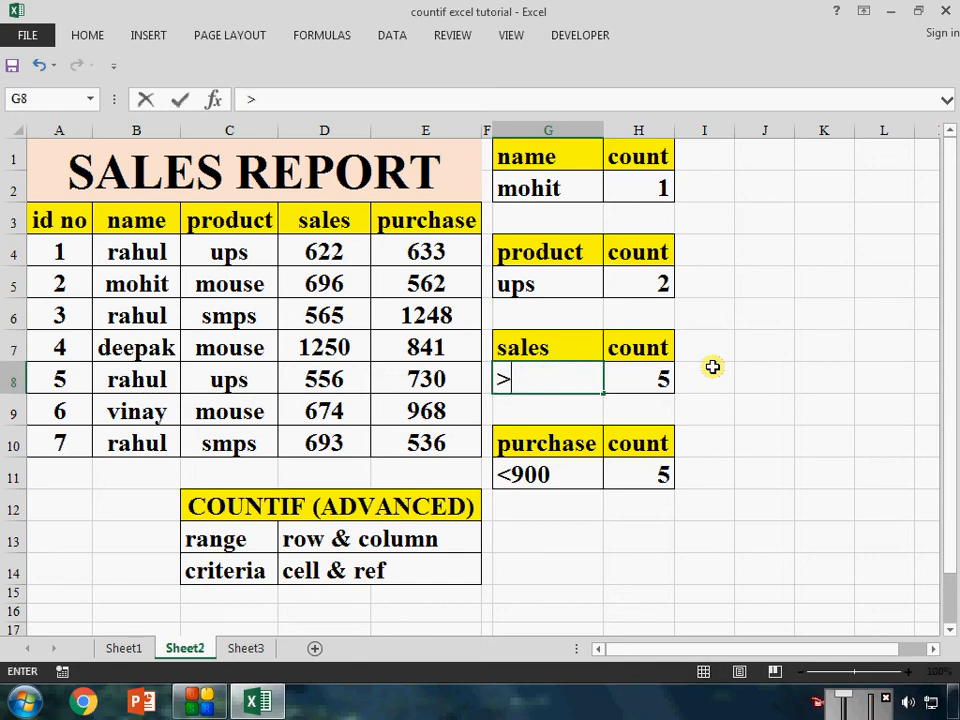
text(600)
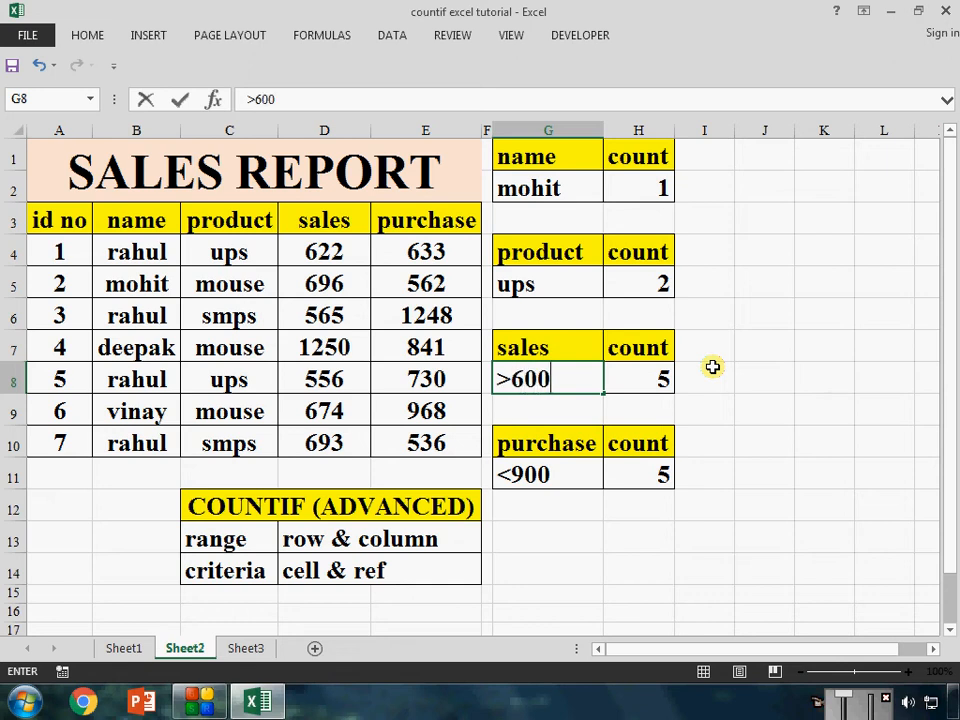
key(BackSpace)
key(BackSpace)
key(BackSpace)
text(650)
key(Return)
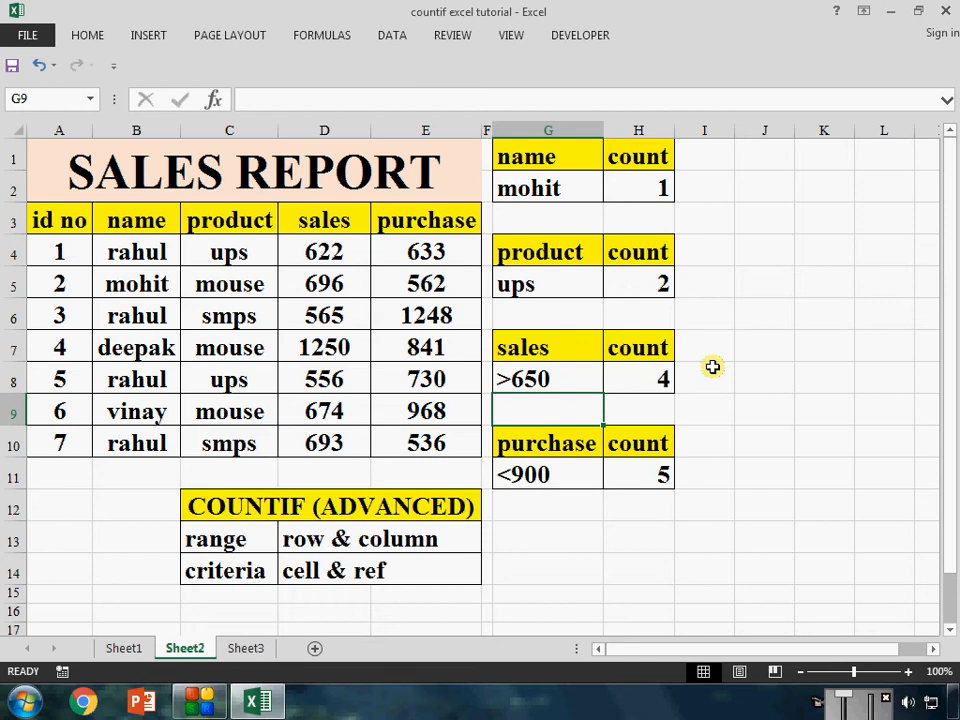
Change the purchase criterion in G11 to <500
click(543, 486)
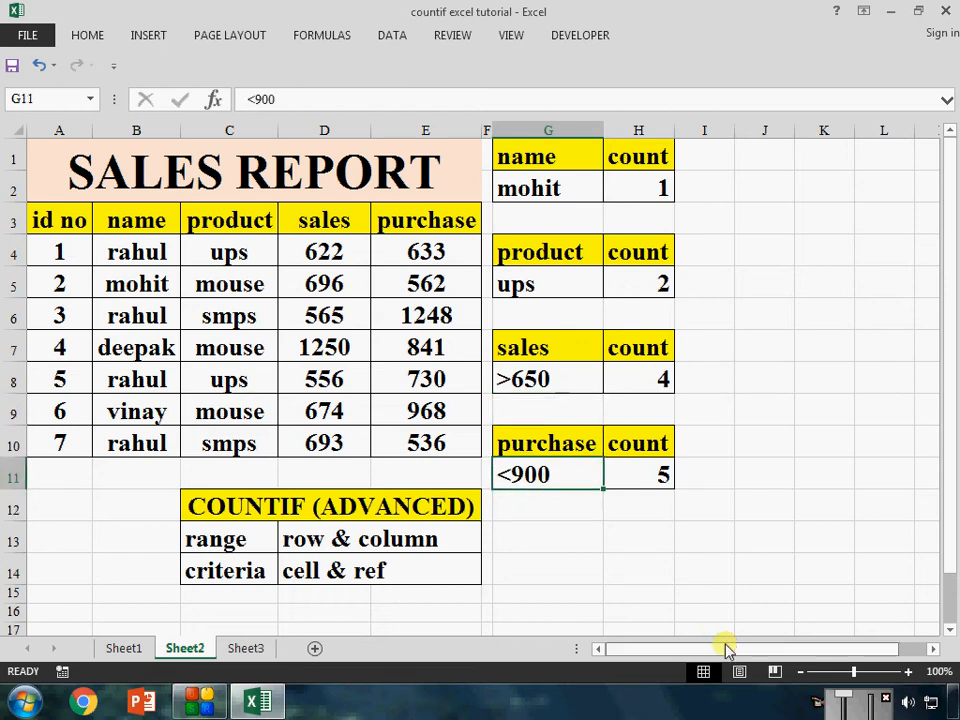
text(<)
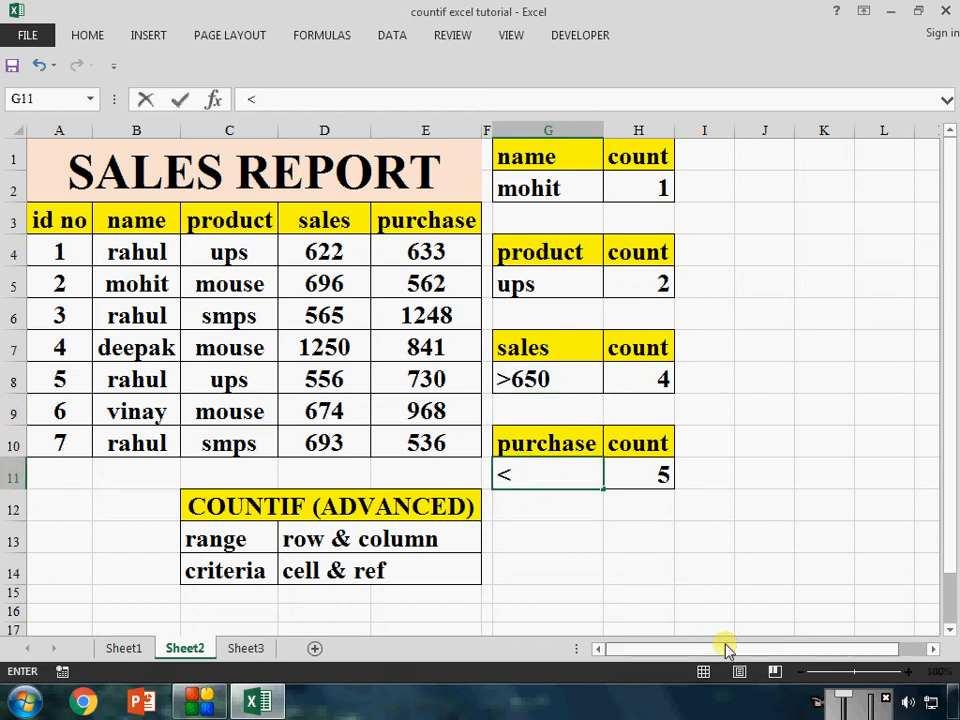
text(500)
key(Return)
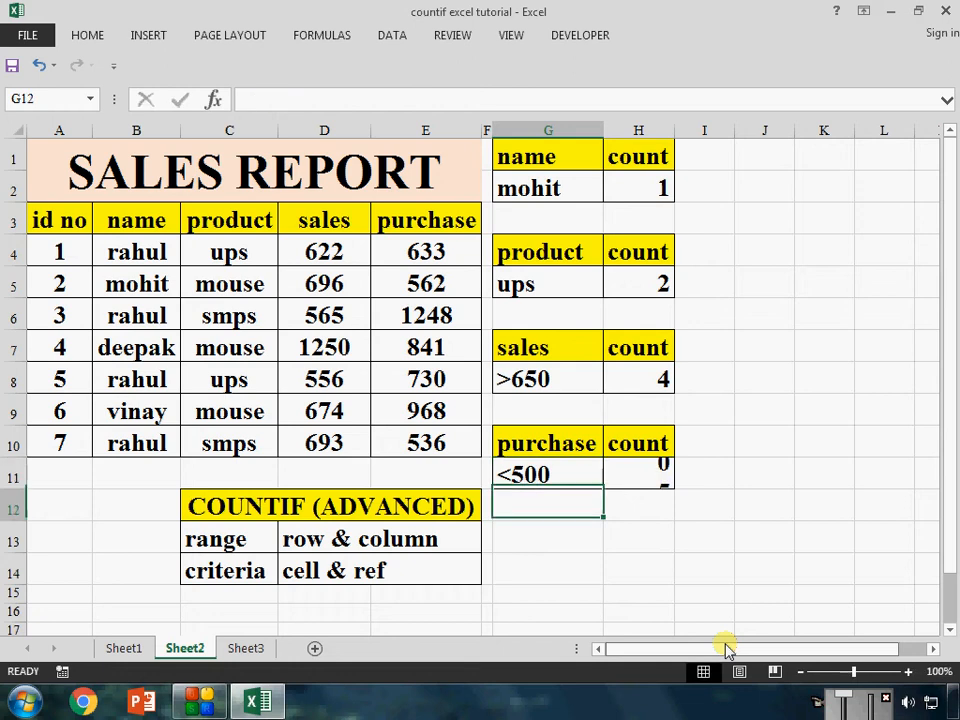
Set the sales value of id no 6 in D9 to 125
click(324, 411)
text(125)
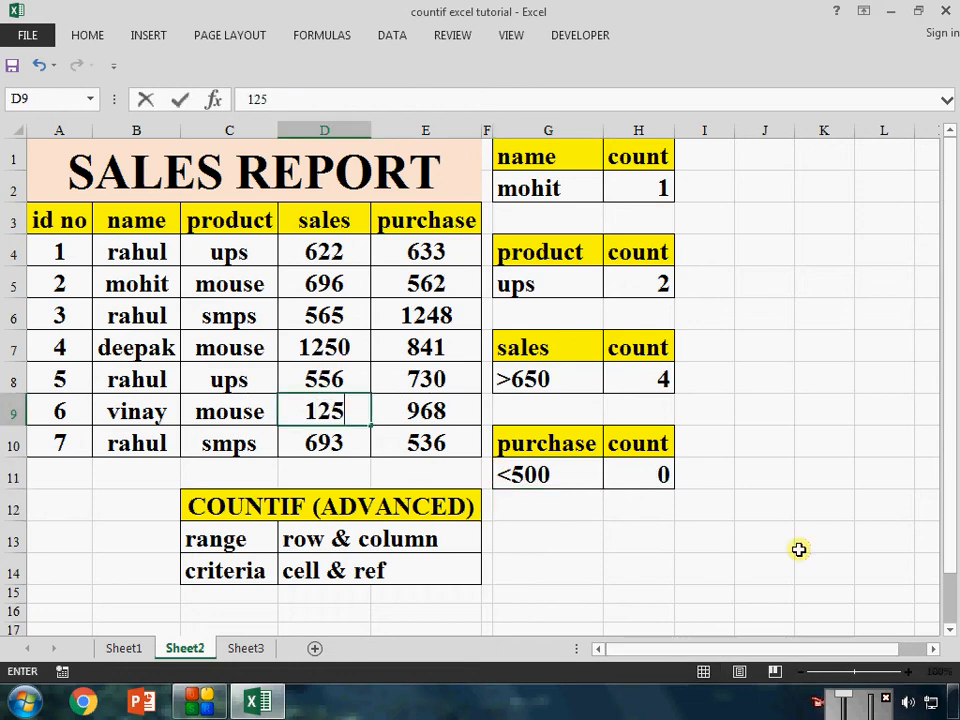
key(Tab)
key(Down)
key(Down)
key(Up)
key(Left)
key(Up)
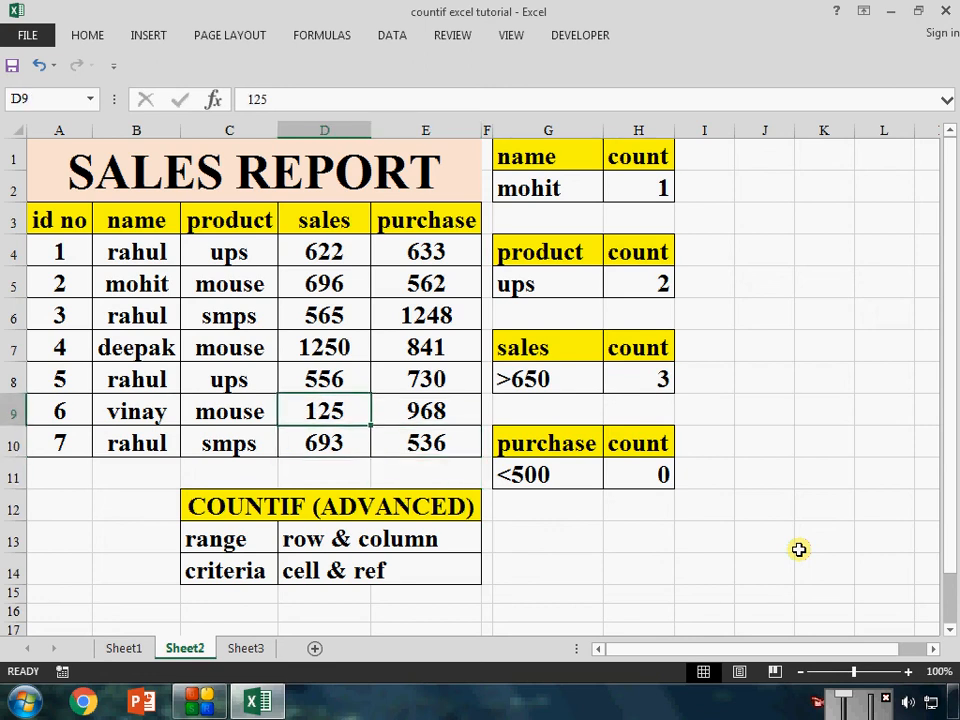
Examine the purchase count formula in H11 and the cells it refers to
key(Down)
key(Down)
key(Right)
key(Right)
key(Right)
key(Up)
key(Left)
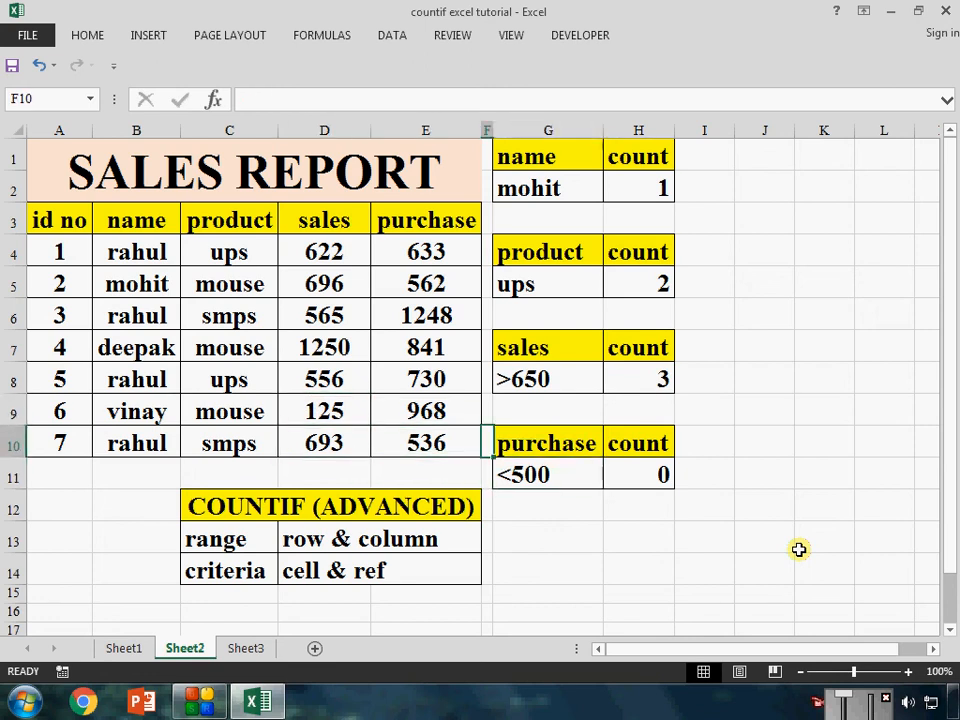
key(Down)
key(Right)
key(Right)
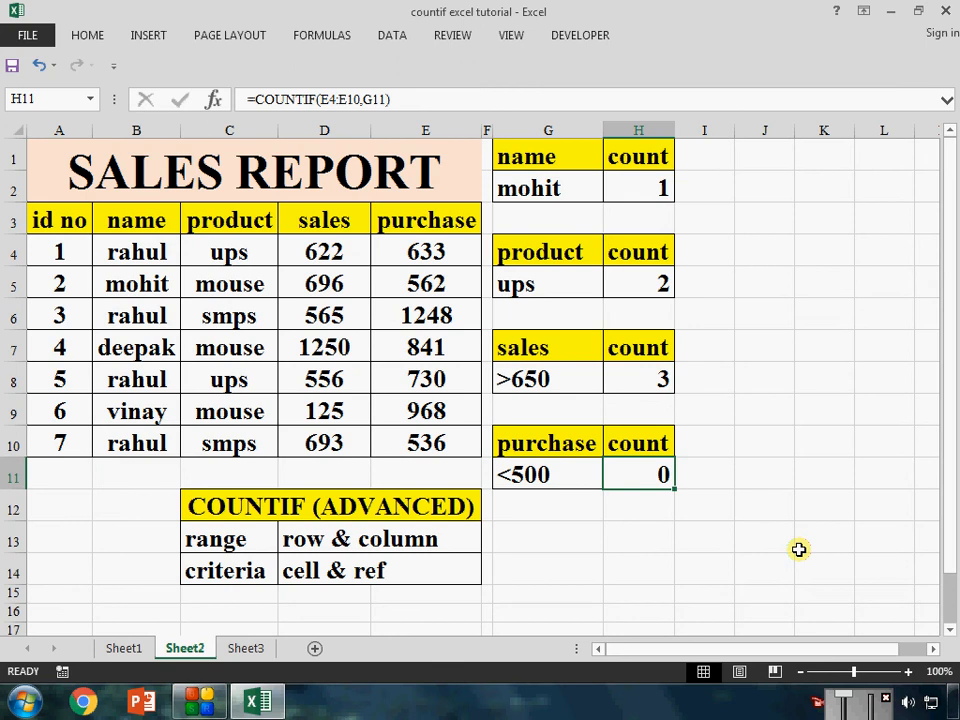
key(F2)
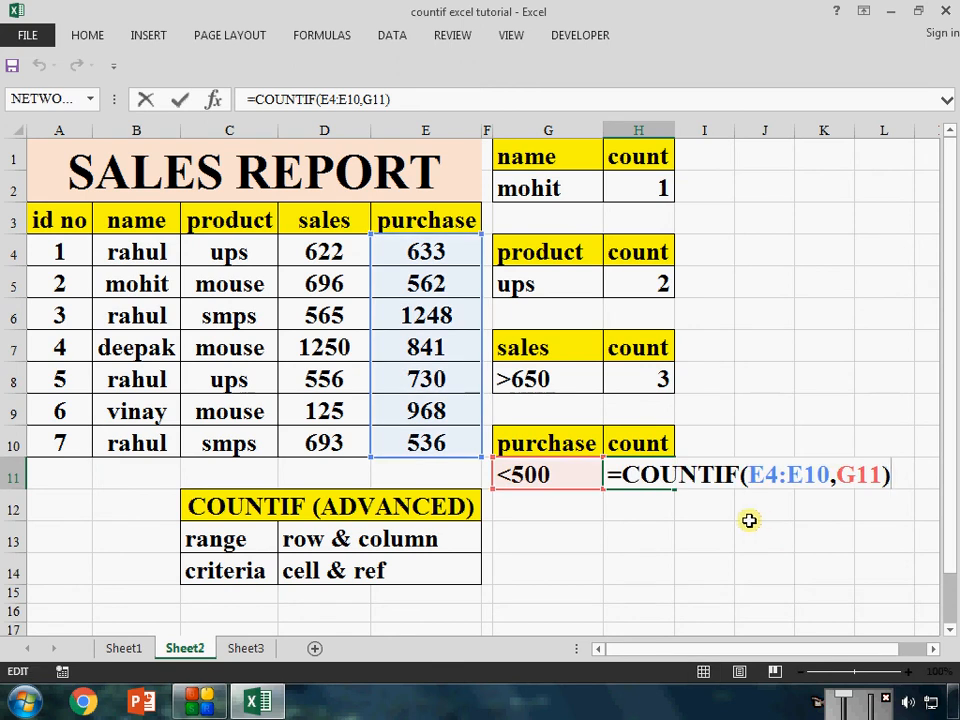
key(Escape)
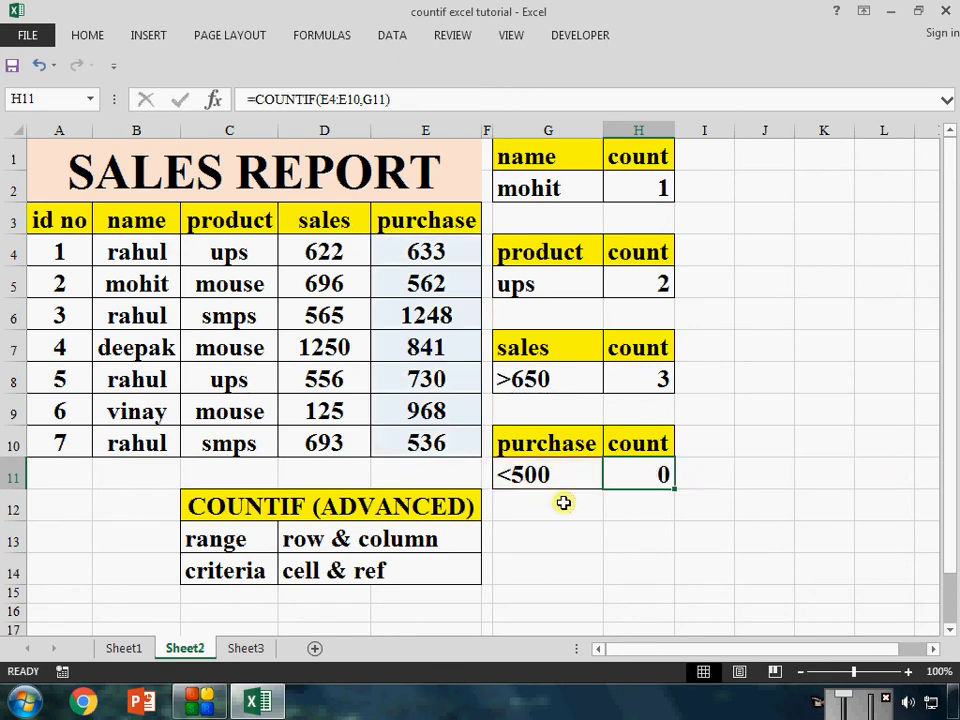
Set the purchase value of id no 7 in E10 to 160
key(Left)
key(Left)
key(Left)
key(Up)
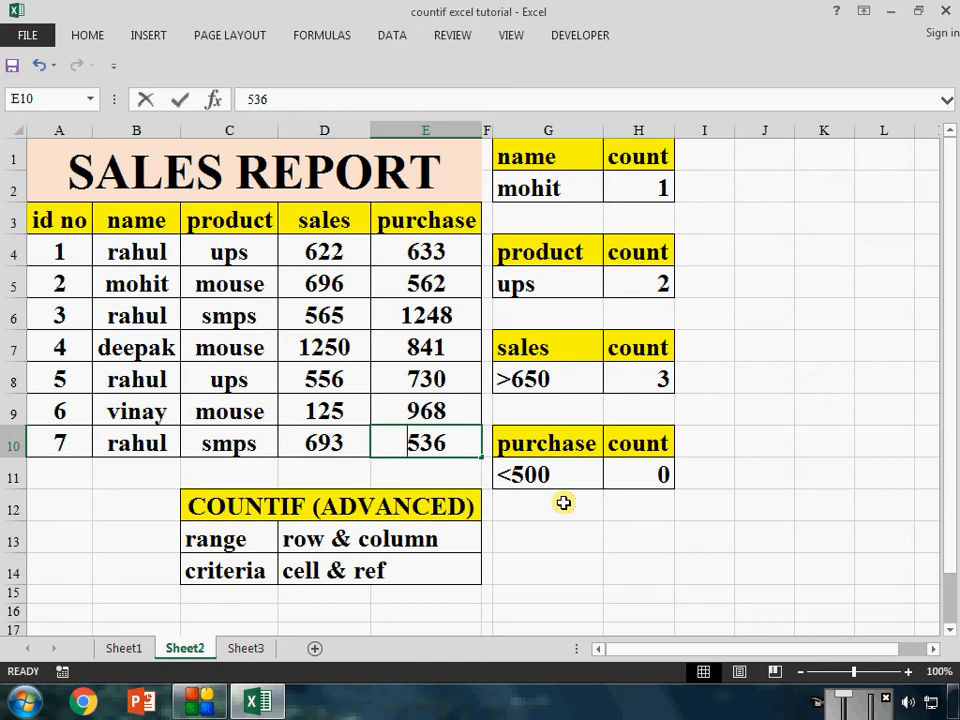
text(160)
key(Return)
key(Right)
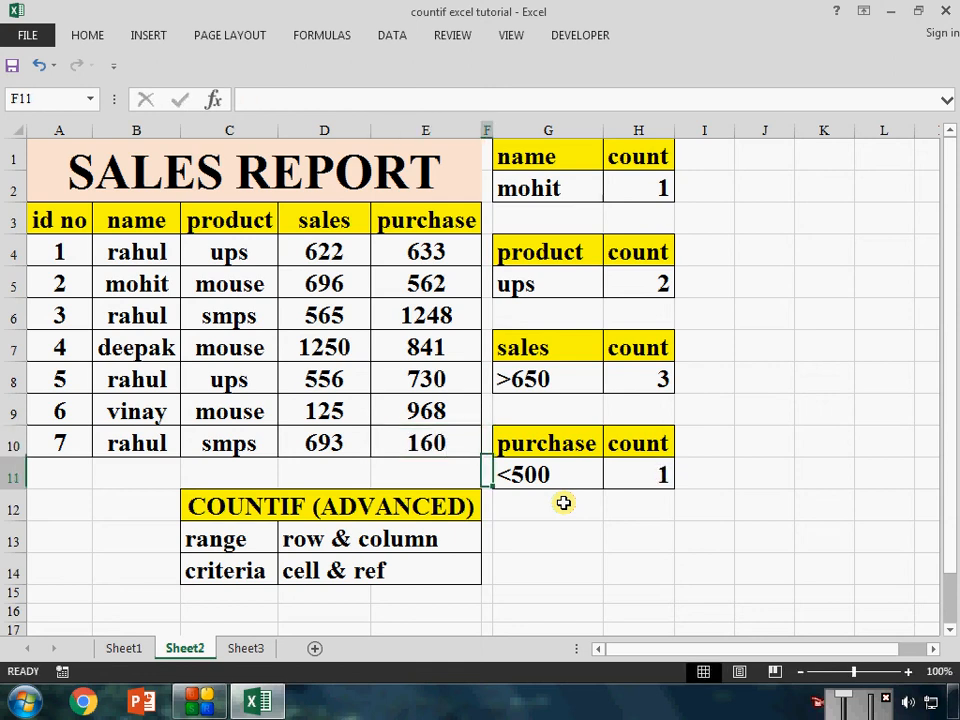
Set the purchase value of id no 2 in E5 to 180 and check the purchase count in H11
key(Right)
key(Left)
key(Left)
key(Up)
key(Up)
key(Up)
key(Up)
key(Up)
key(Up)
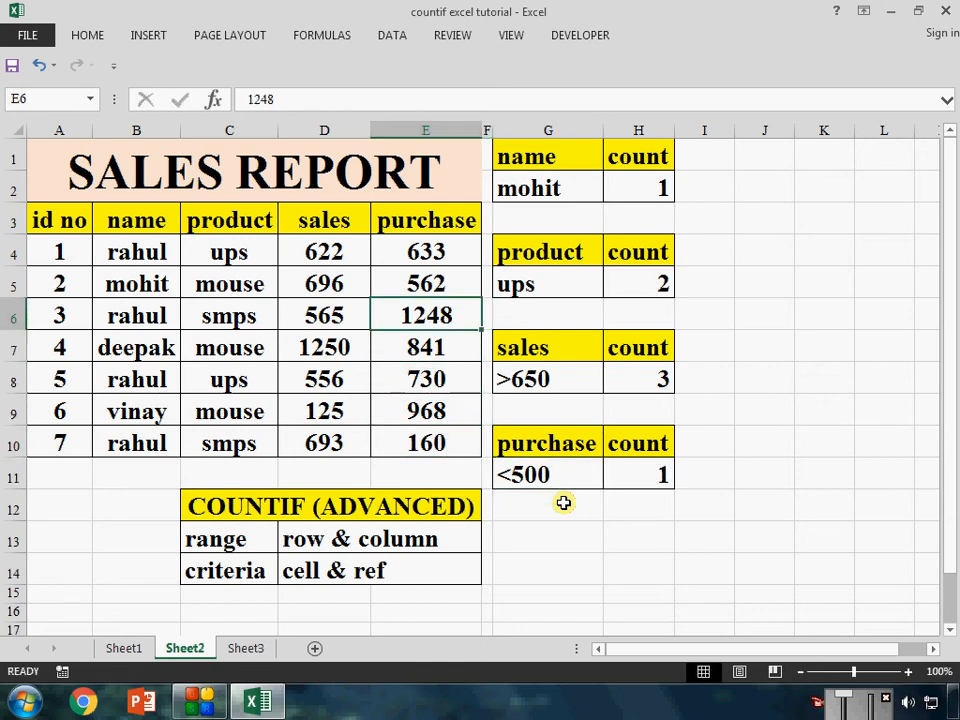
text(180)
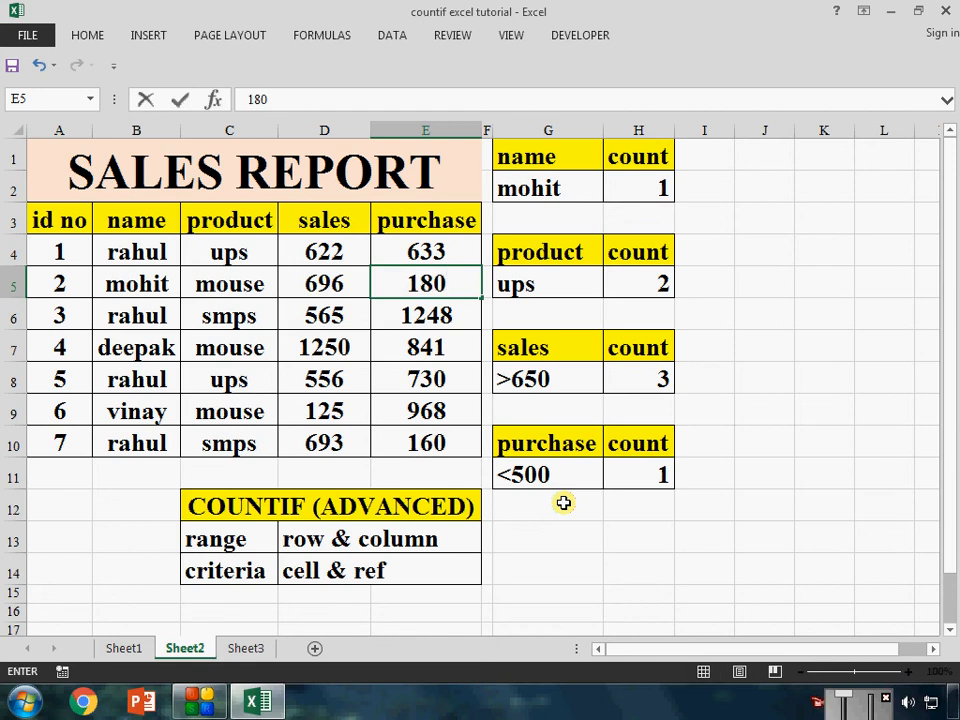
key(Return)
click(643, 470)
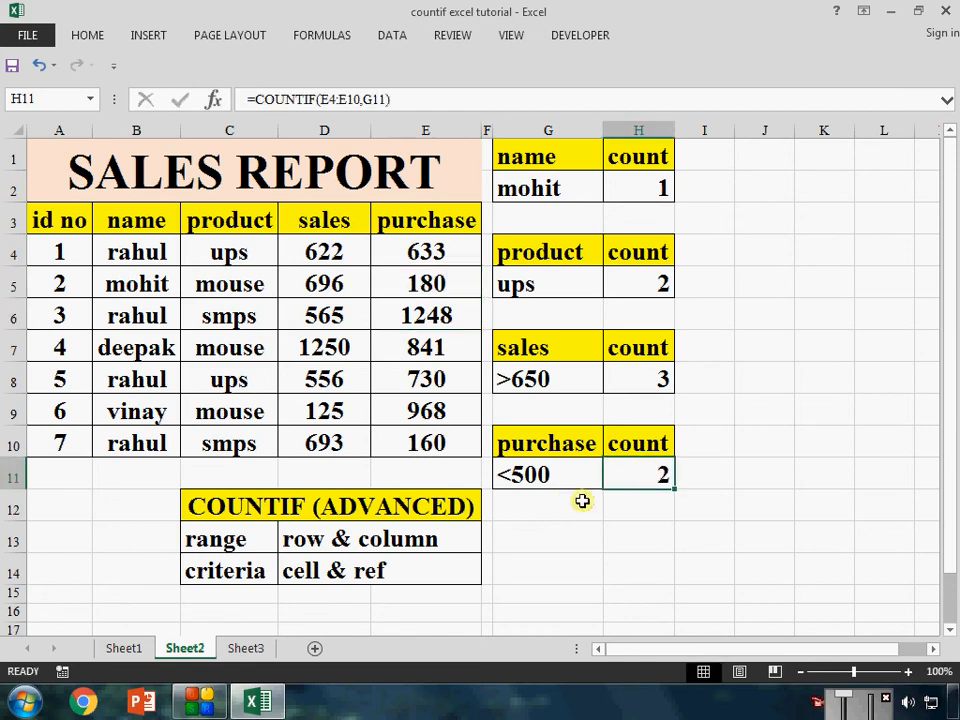
Examine the name count formula in H2 and its referenced cells, and compare Sheet2 with Sheet3
double_click(642, 190)
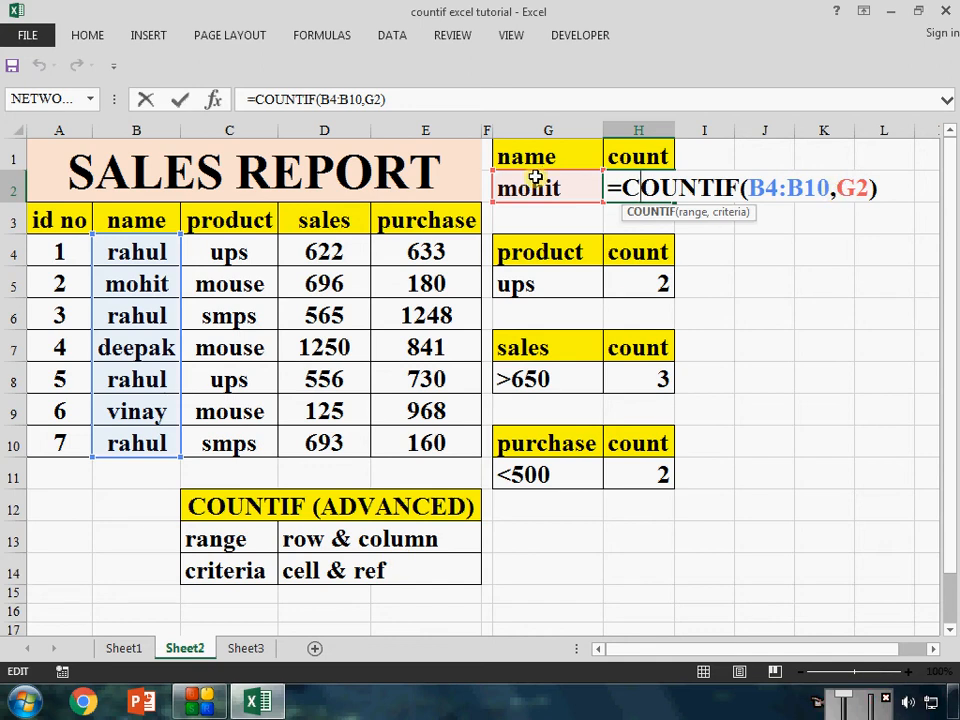
key(ctrl+Return)
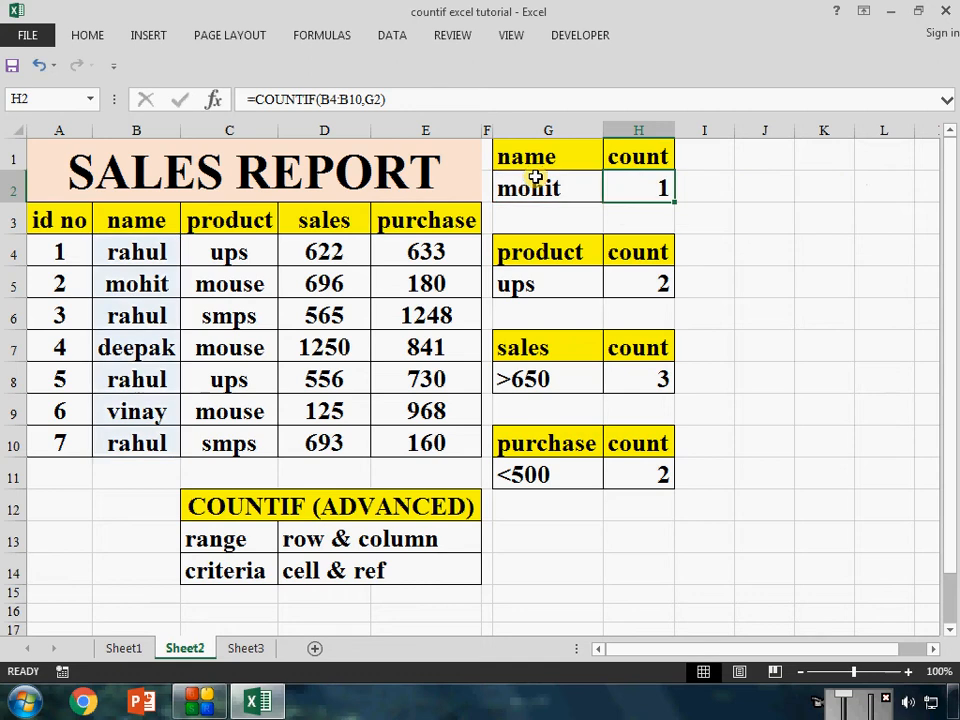
click(250, 648)
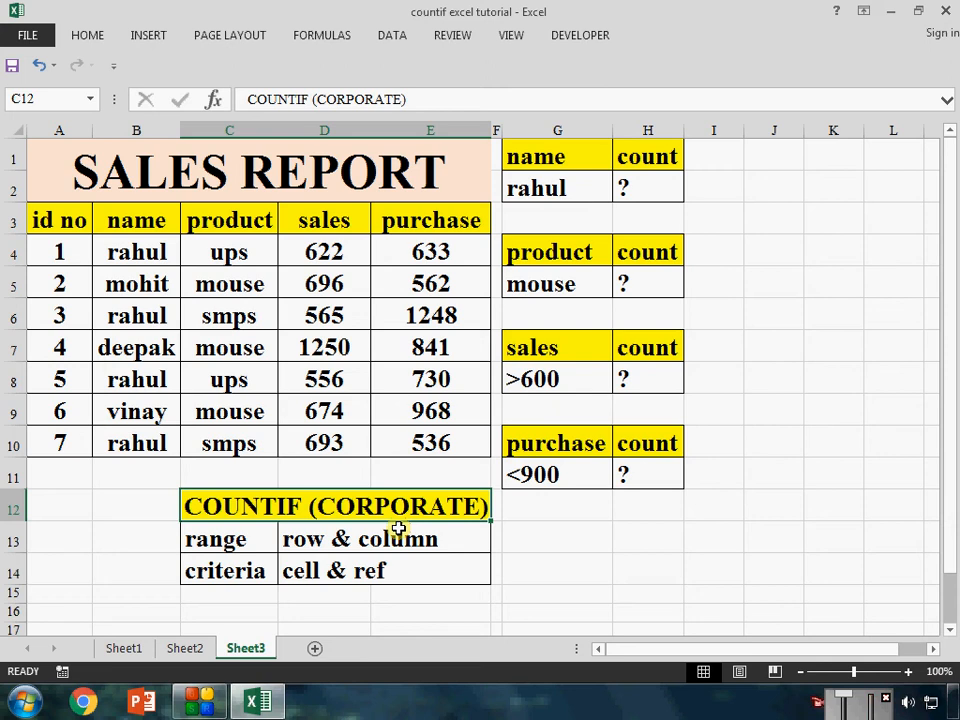
click(187, 647)
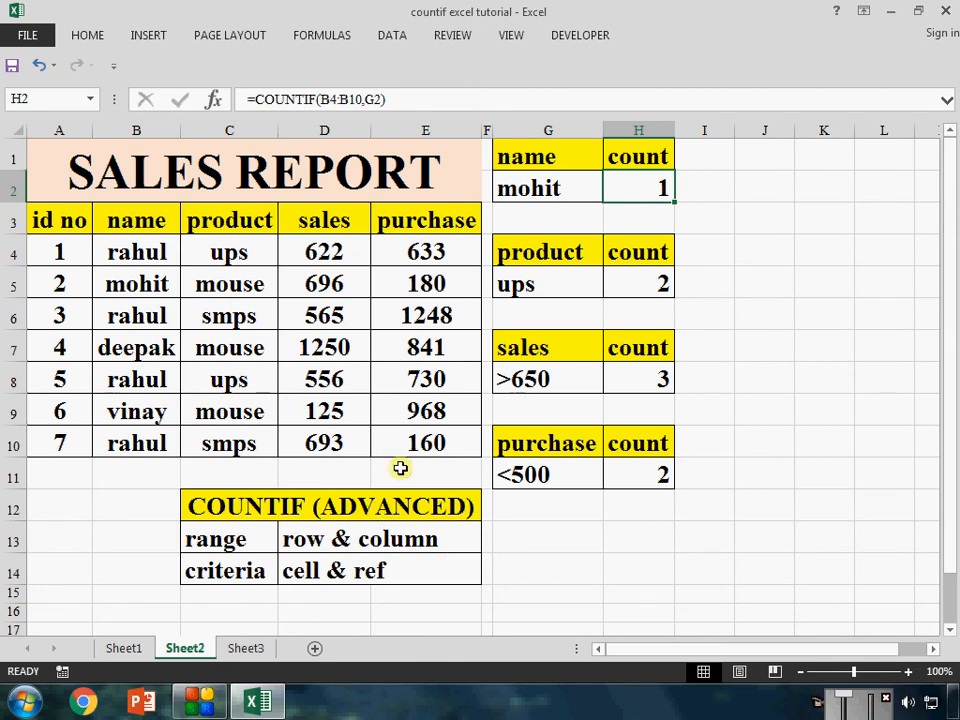
Change the name criterion in G2 to the name listed for id no 4
click(540, 190)
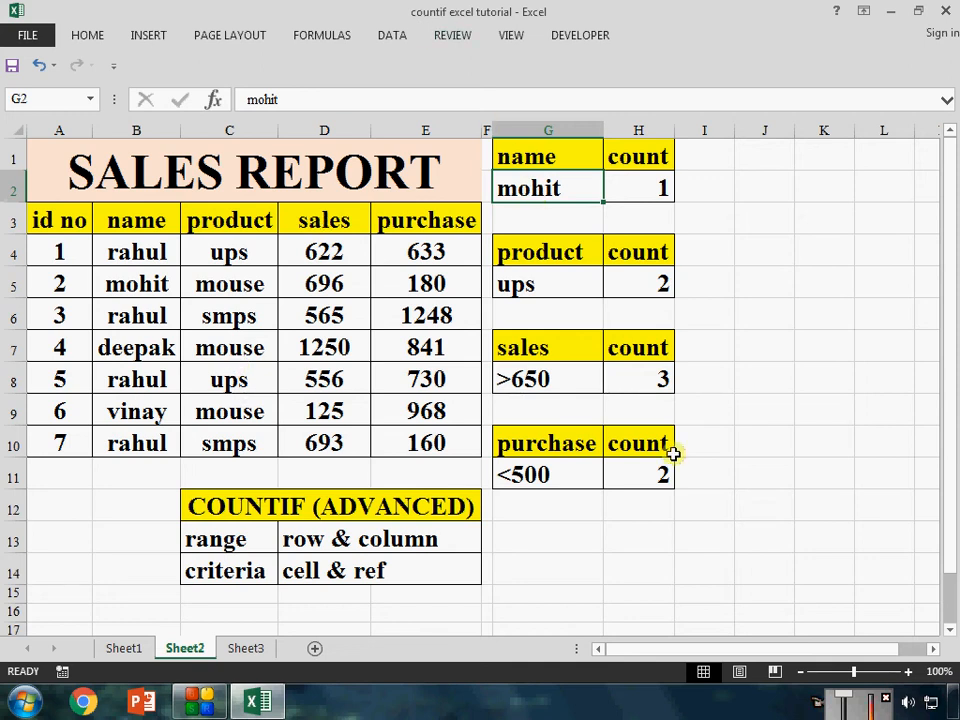
text(deepak)
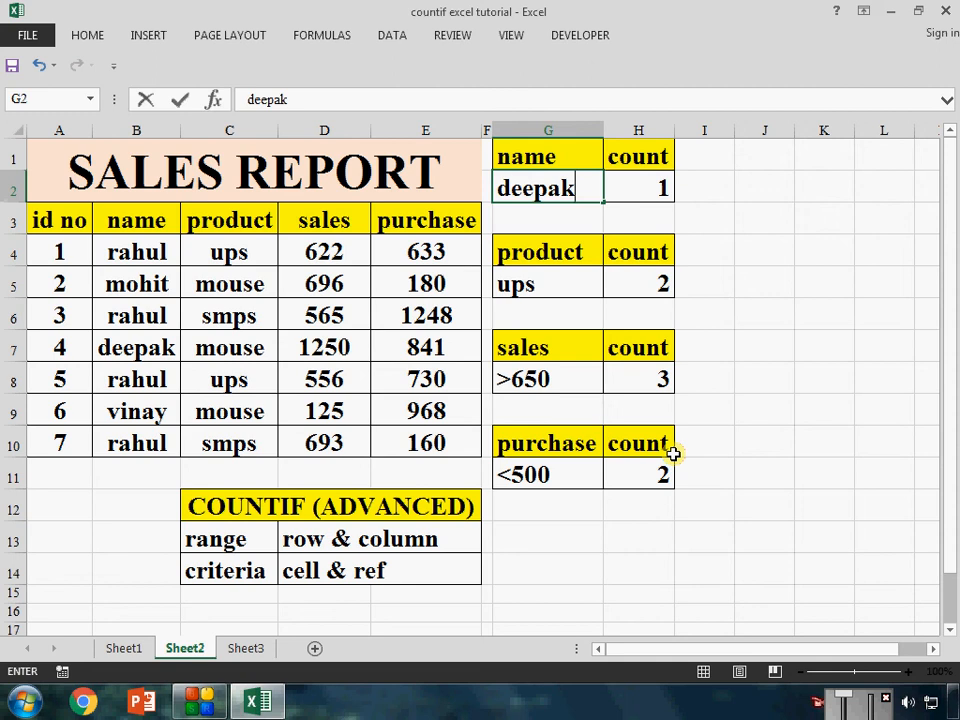
key(Return)
key(Up)
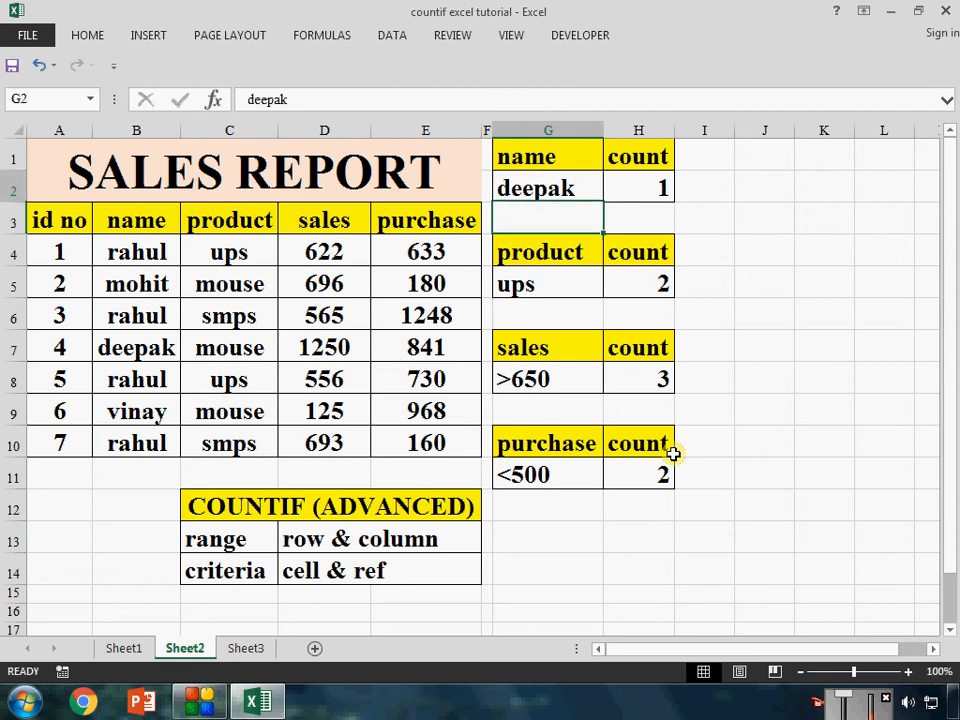
key(Right)
key(Left)
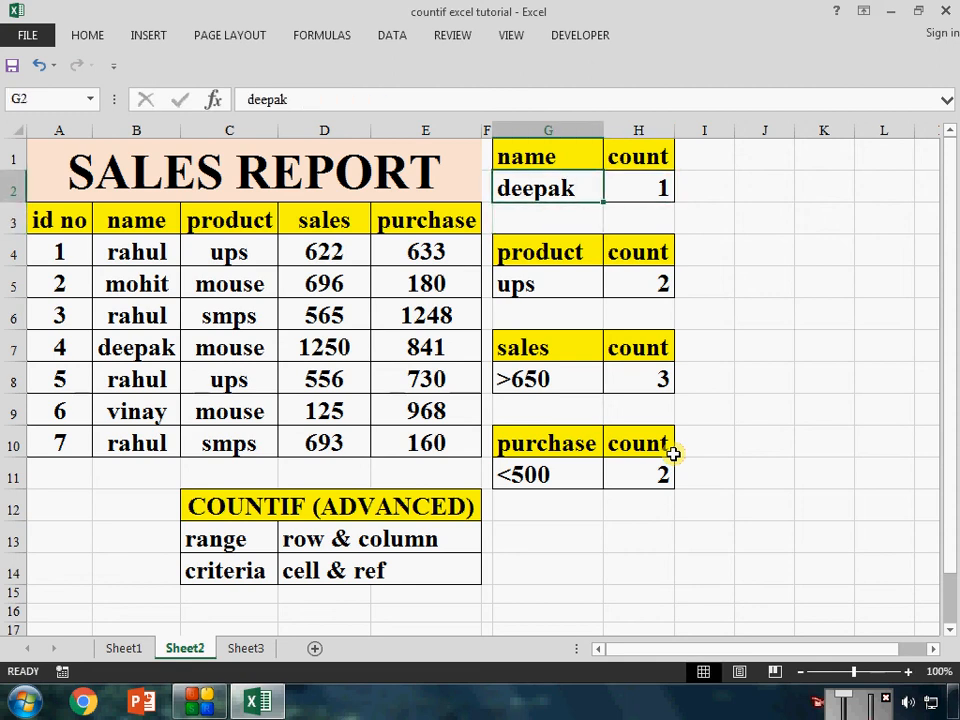
Change the name criterion in G2 to the name listed for id no 1
key(Up)
key(Down)
text(ra)
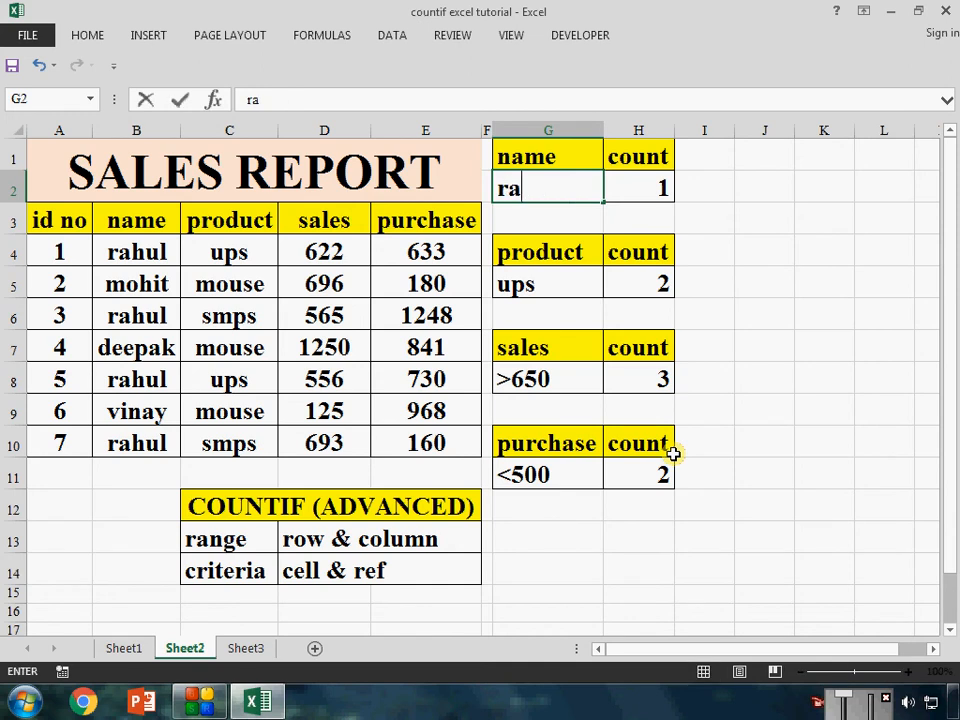
text(hul)
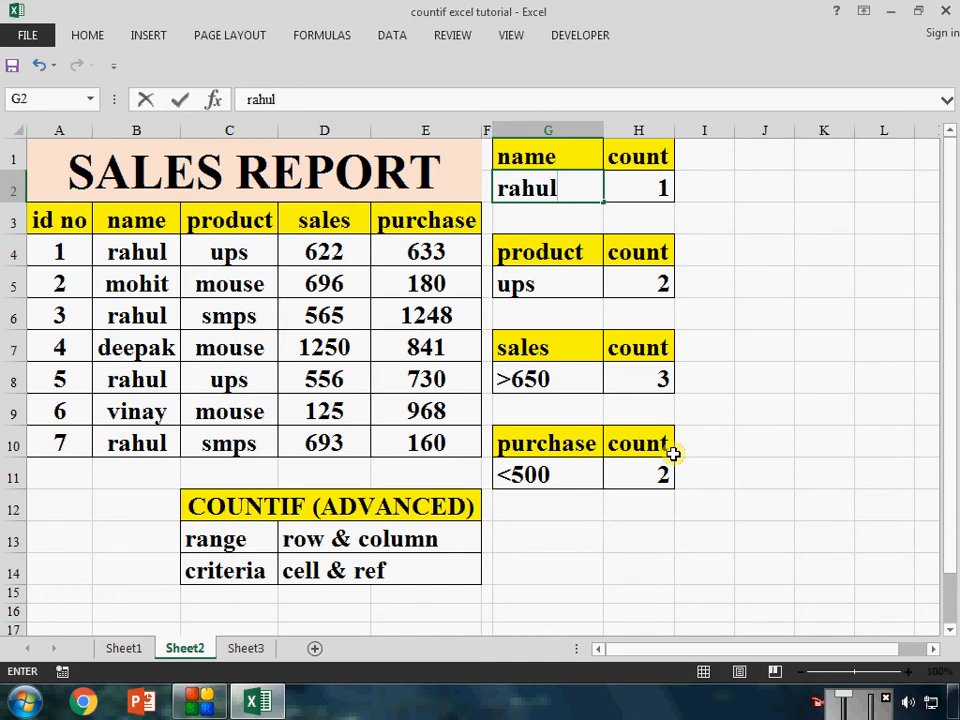
key(Return)
Change the product criterion in G5 to mouse
key(Down)
key(Down)
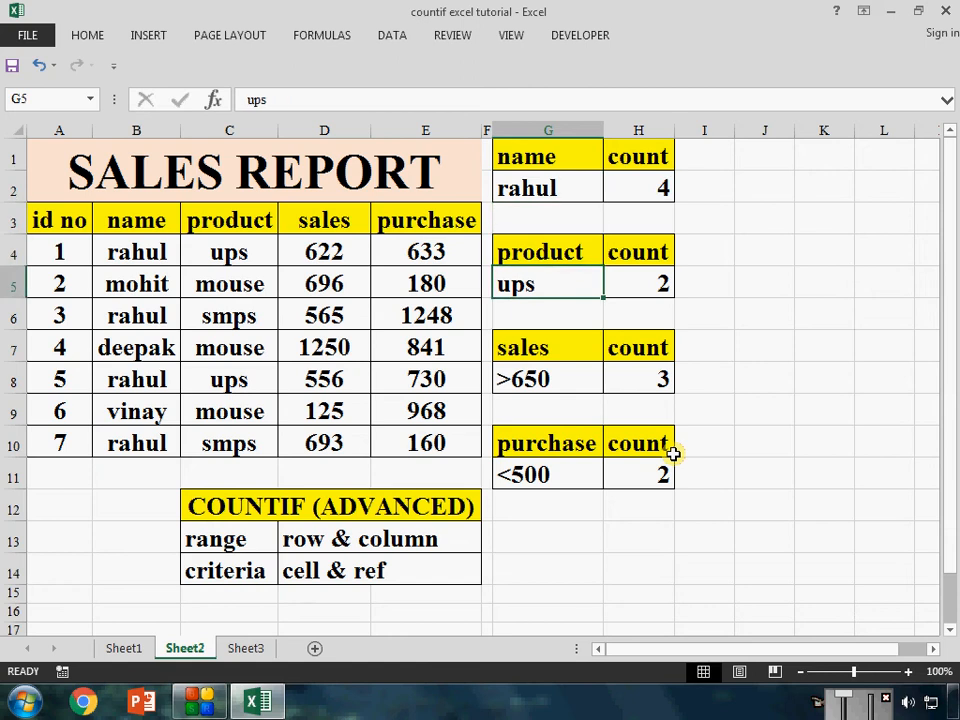
text(mouse)
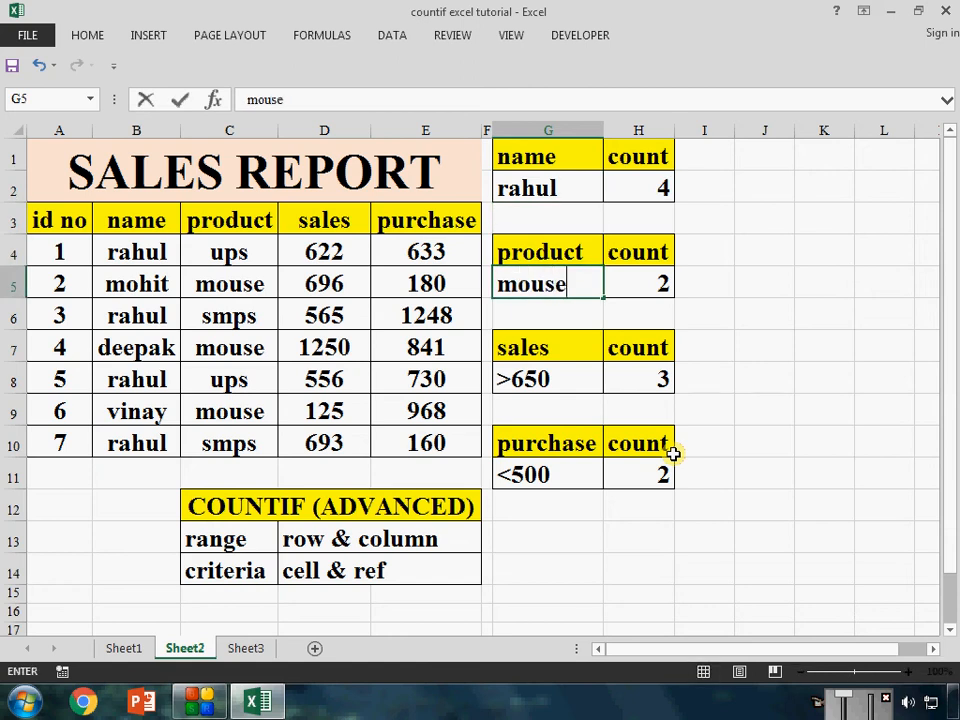
key(Return)
key(Up)
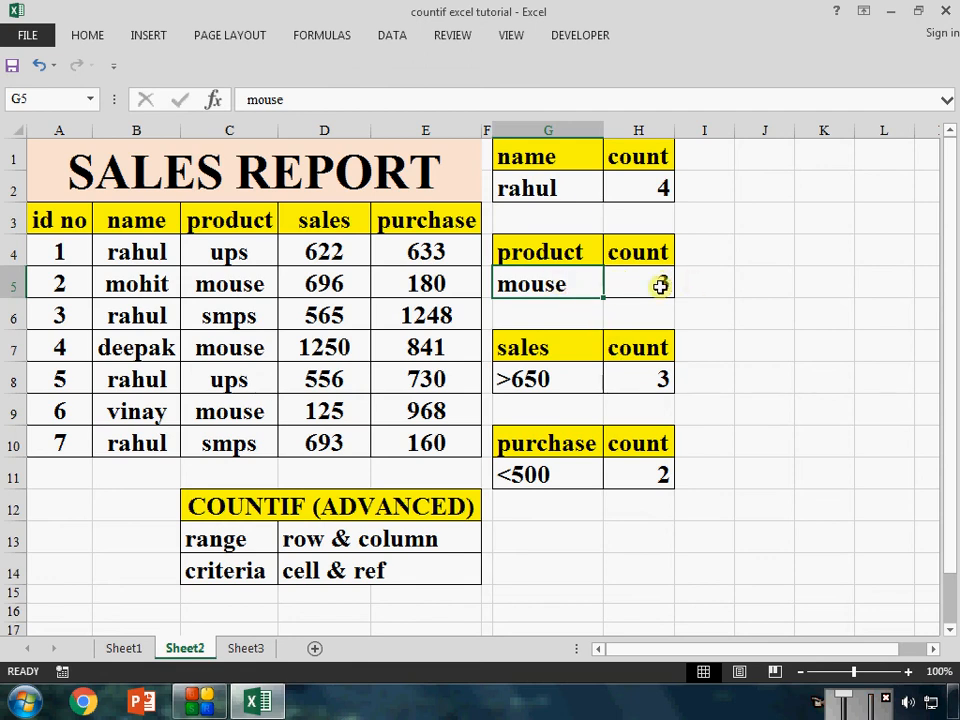
On Sheet3, clear the count placeholder in H2 and the name criterion in G2
click(245, 649)
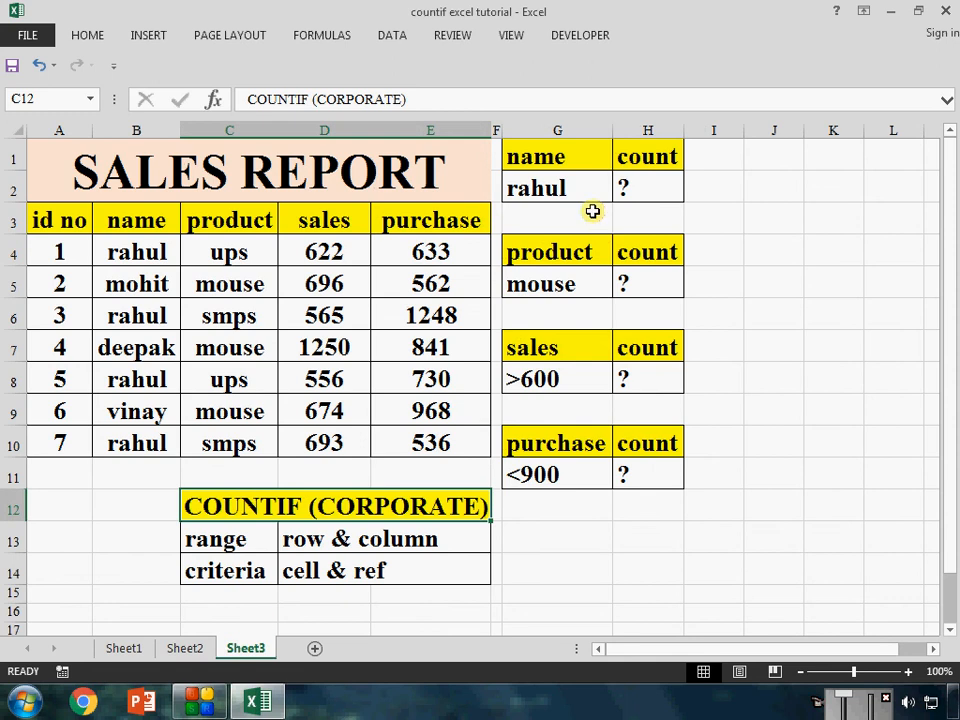
click(640, 192)
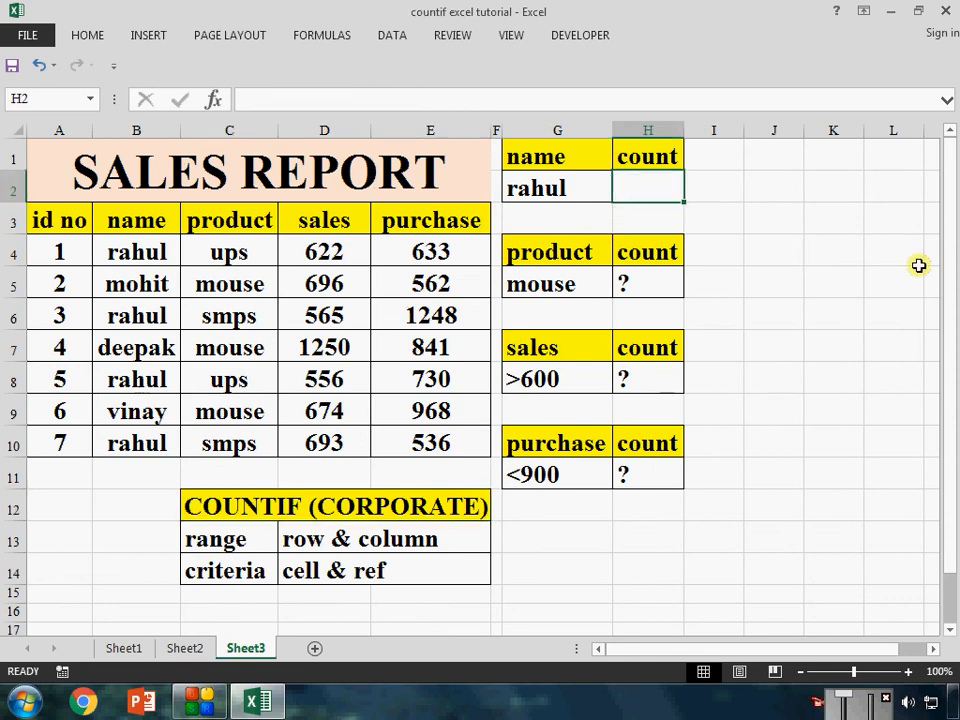
key(Down)
key(Down)
key(Left)
key(Up)
key(Up)
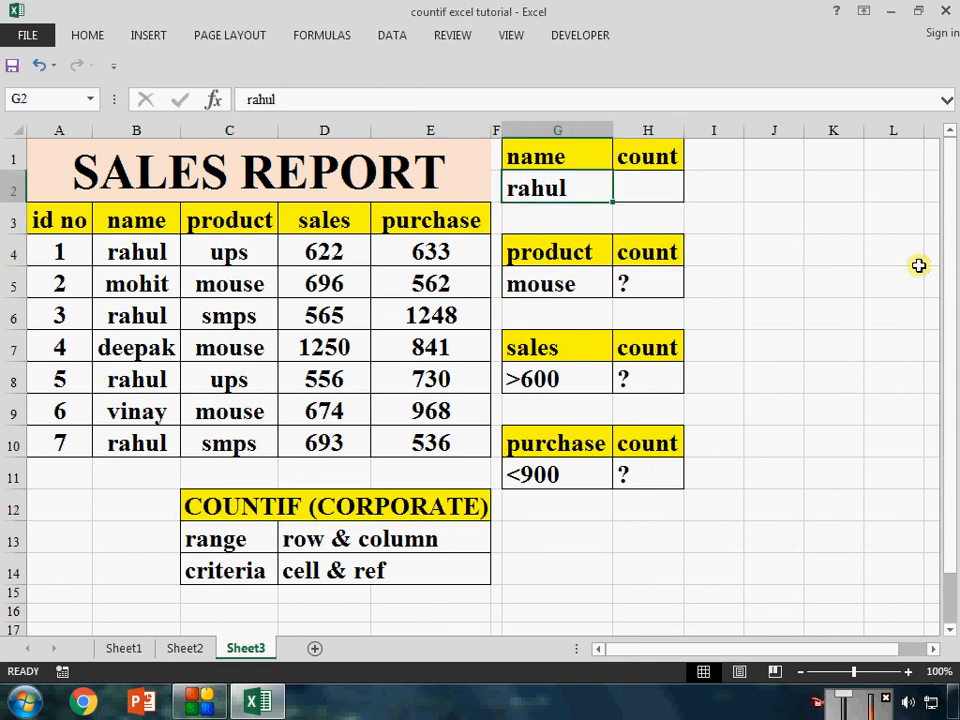
key(Delete)
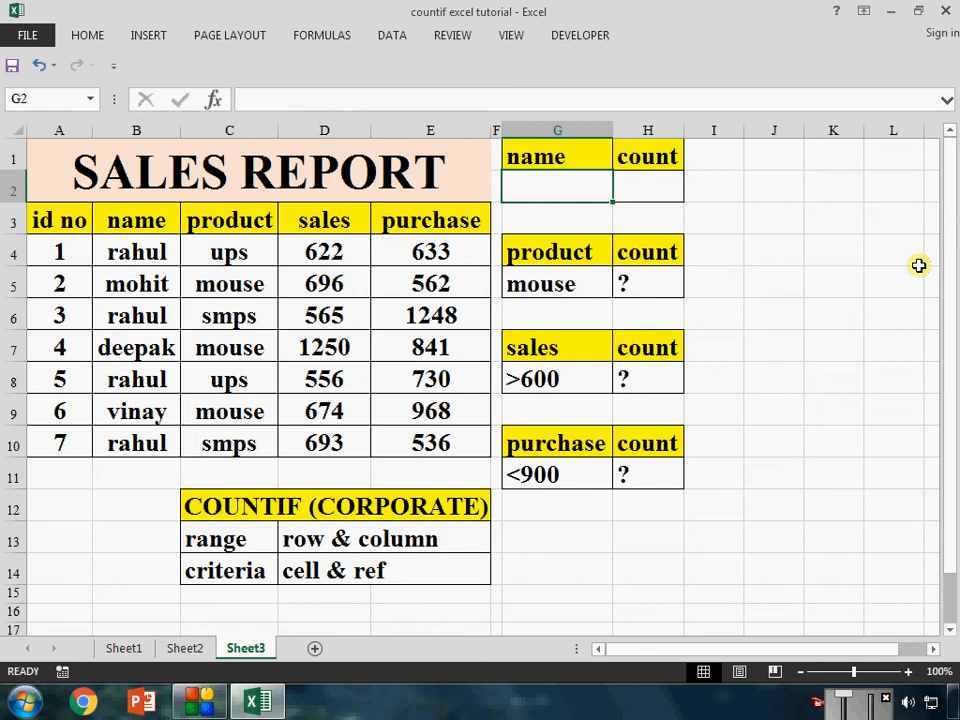
click(576, 216)
click(574, 187)
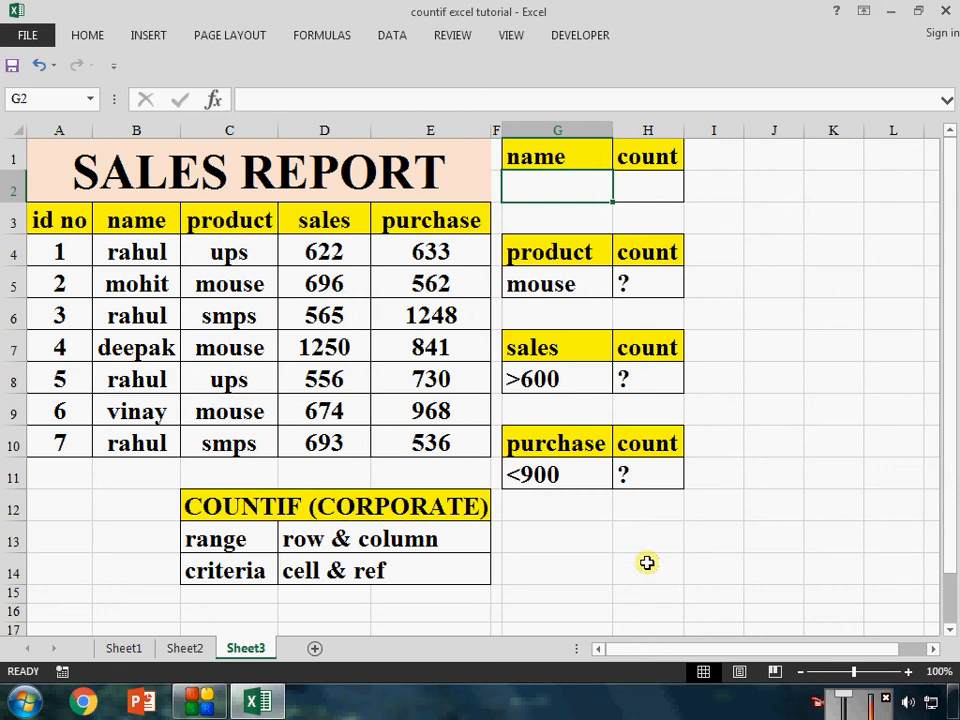
key(alt+a)
key(v)
key(v)
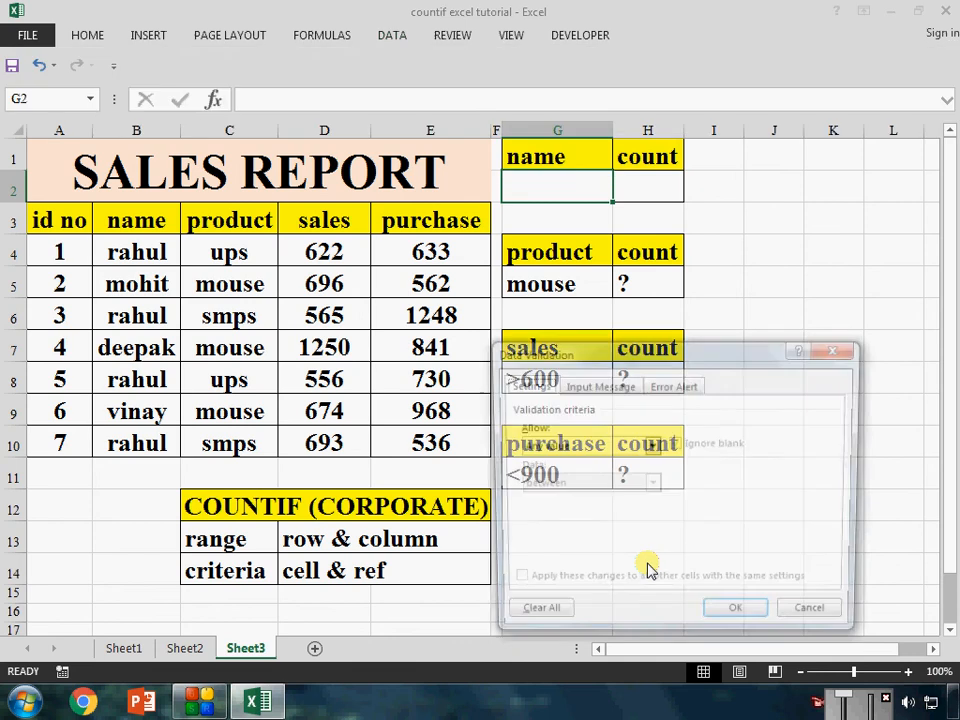
key(Escape)
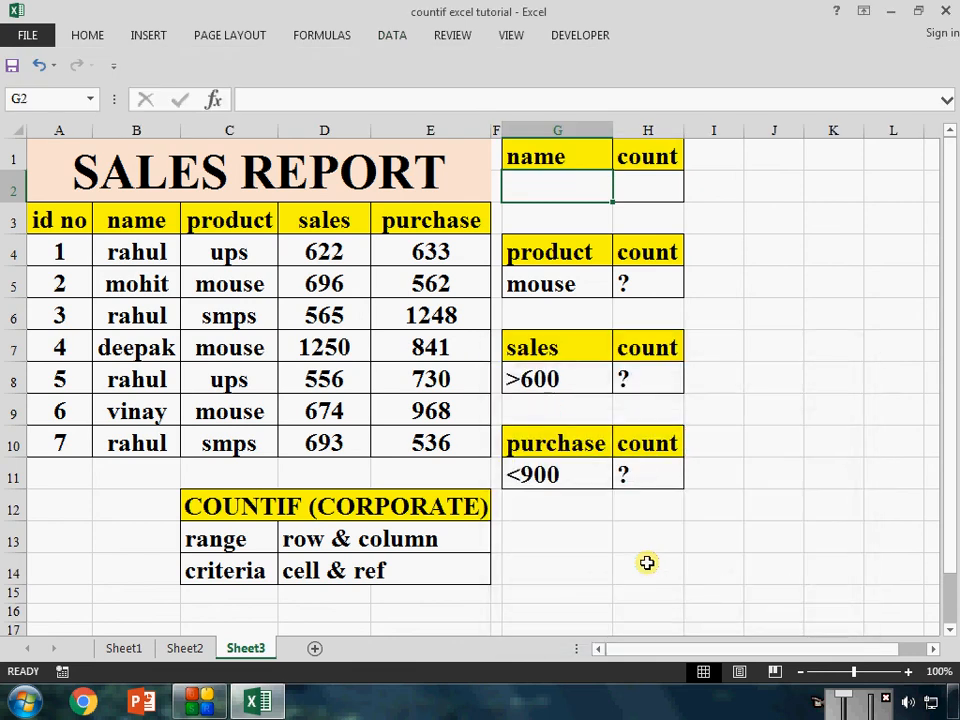
Enter the shortcut note alt+a+v+v in G14 below the criteria tables
key(Down)
key(Down)
key(Down)
key(Down)
key(Down)
key(Down)
key(Down)
key(Down)
key(Down)
key(Down)
key(Down)
key(Down)
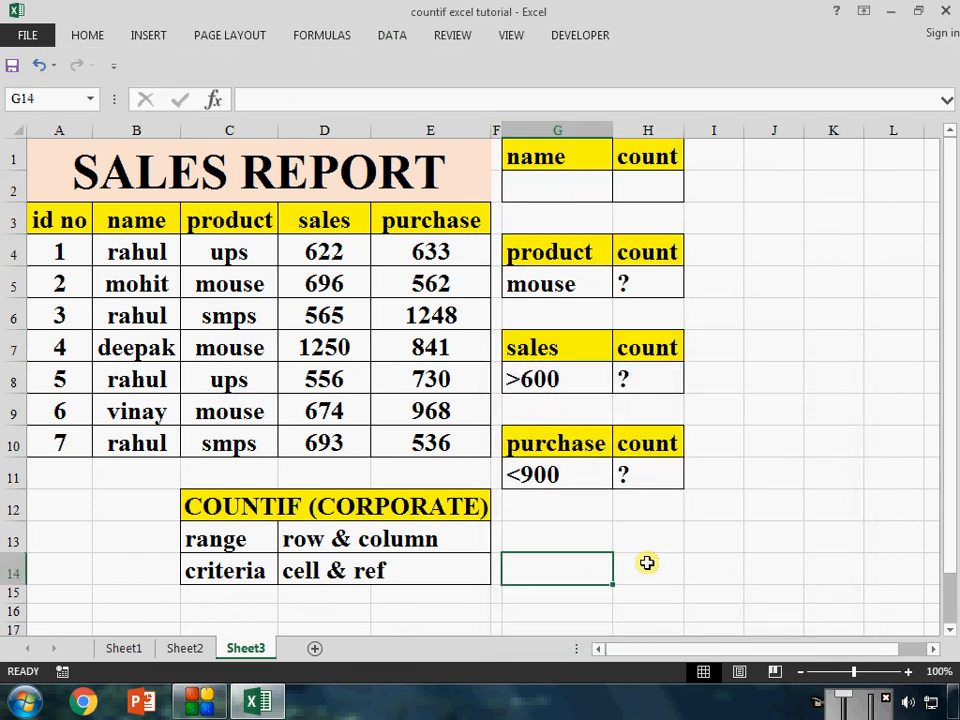
text(alt)
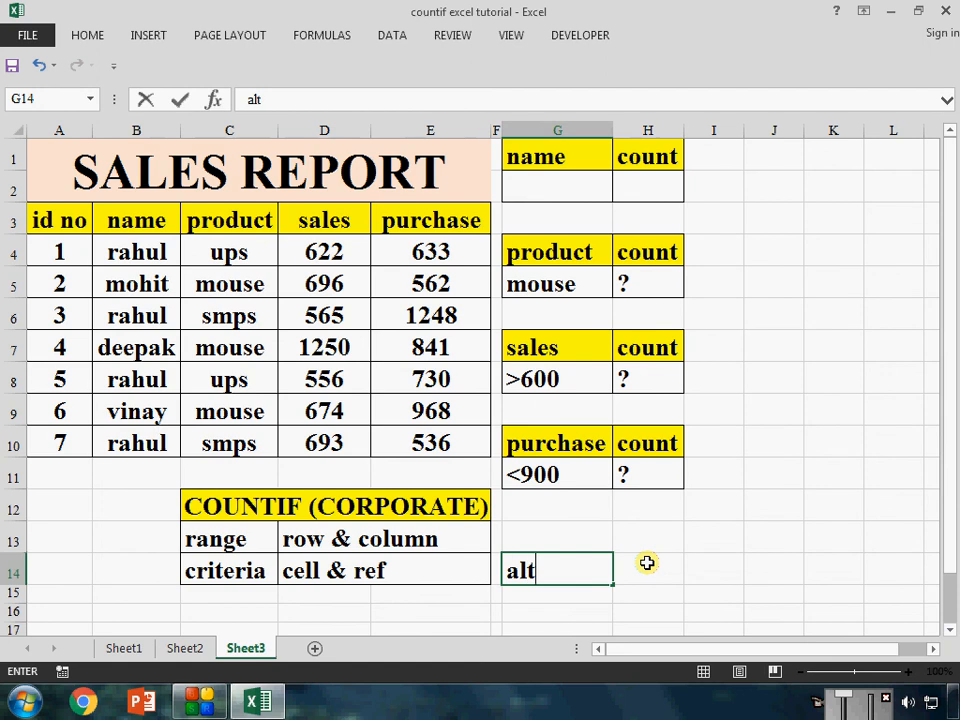
text(+a+v)
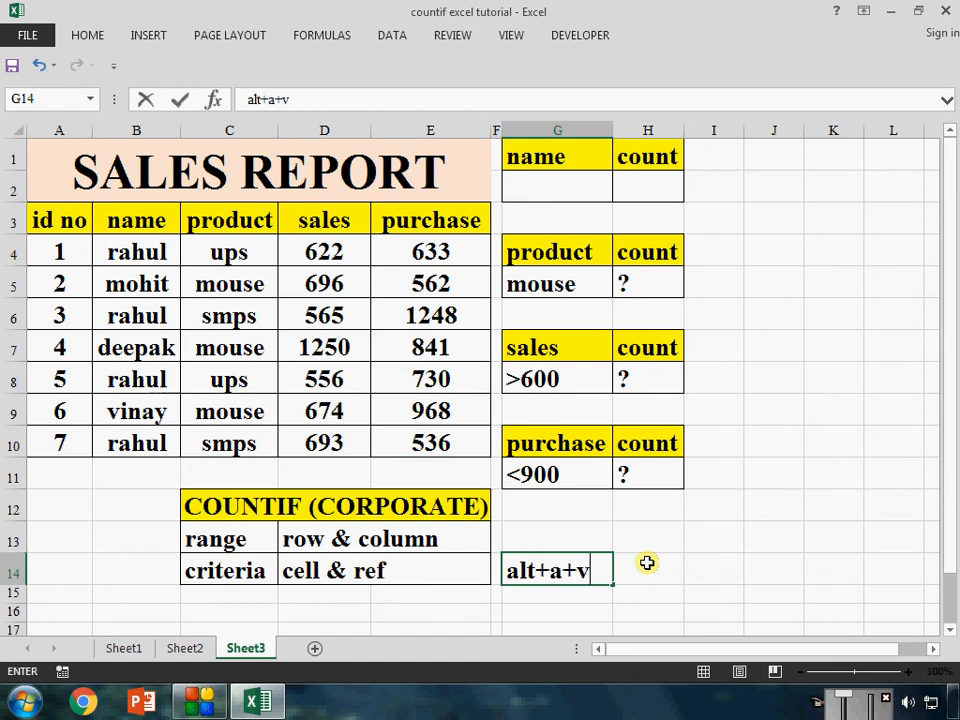
text(+v)
click(648, 563)
Add a data validation List to the name criterion cell G2, using the names in $B$4:$B$10 as its source
key(Up)
key(Up)
key(Up)
key(Up)
key(Up)
key(Up)
key(Up)
key(Up)
key(Up)
key(Up)
key(Up)
key(Up)
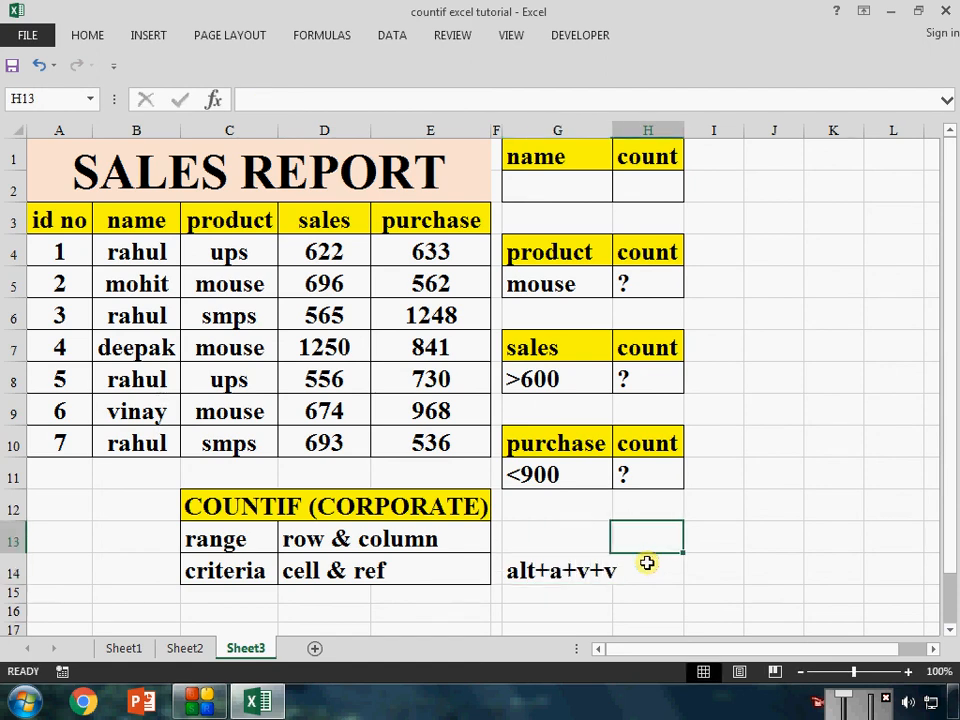
key(Left)
key(Up)
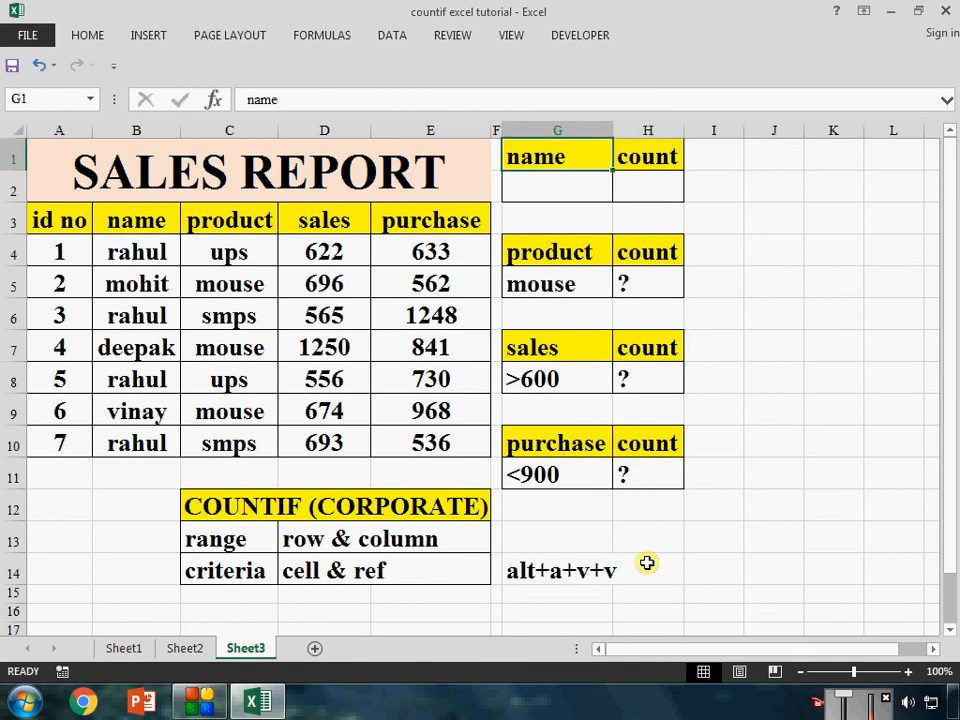
key(Down)
key(alt)
key(a)
key(v)
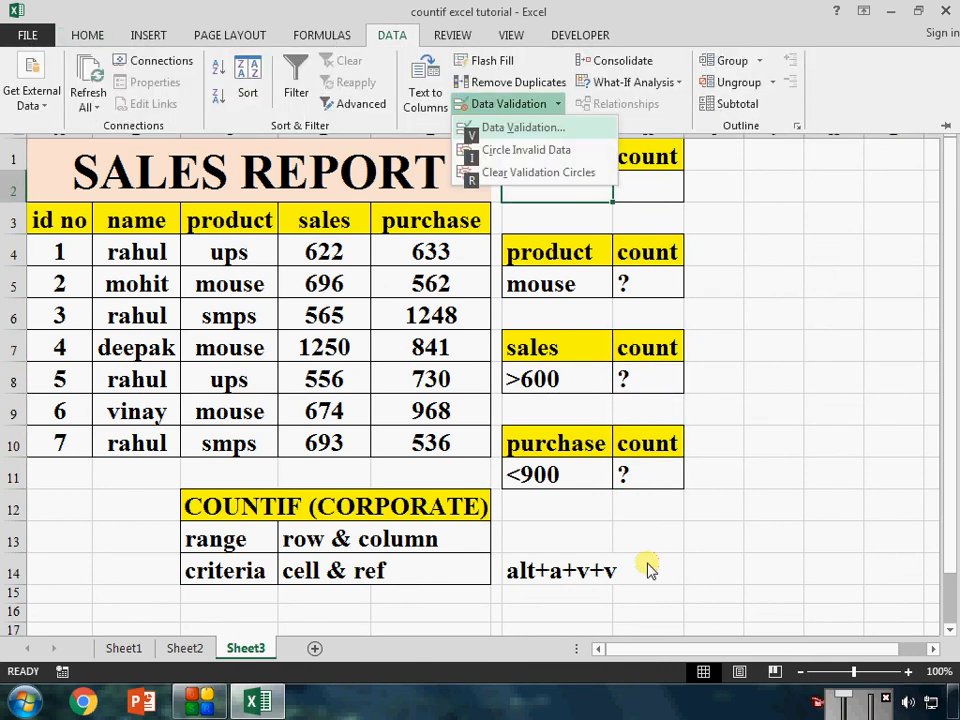
key(v)
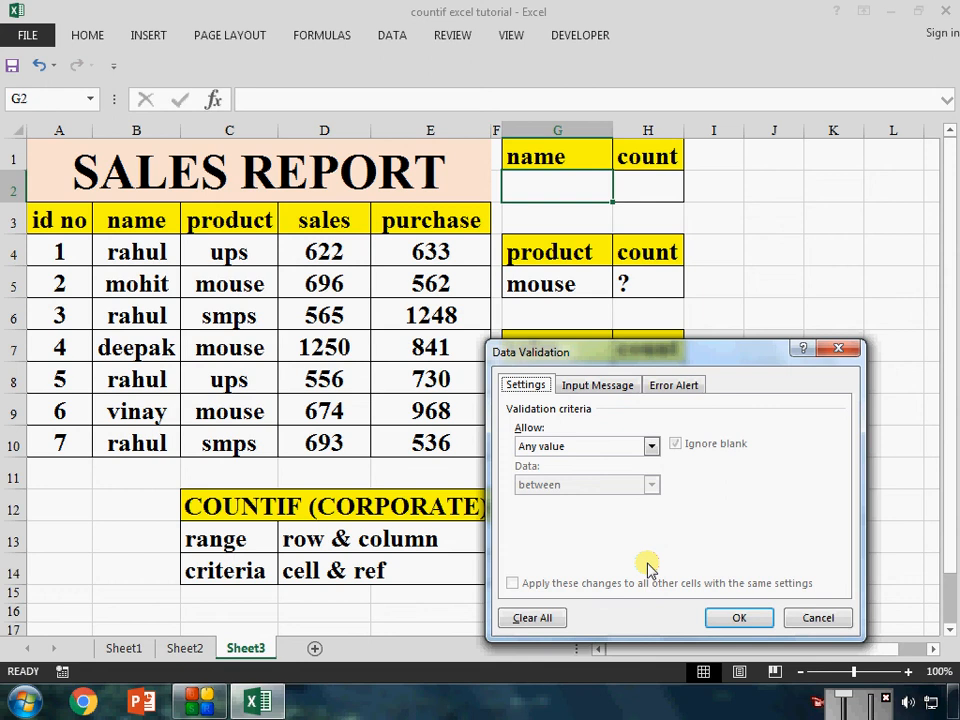
click(651, 446)
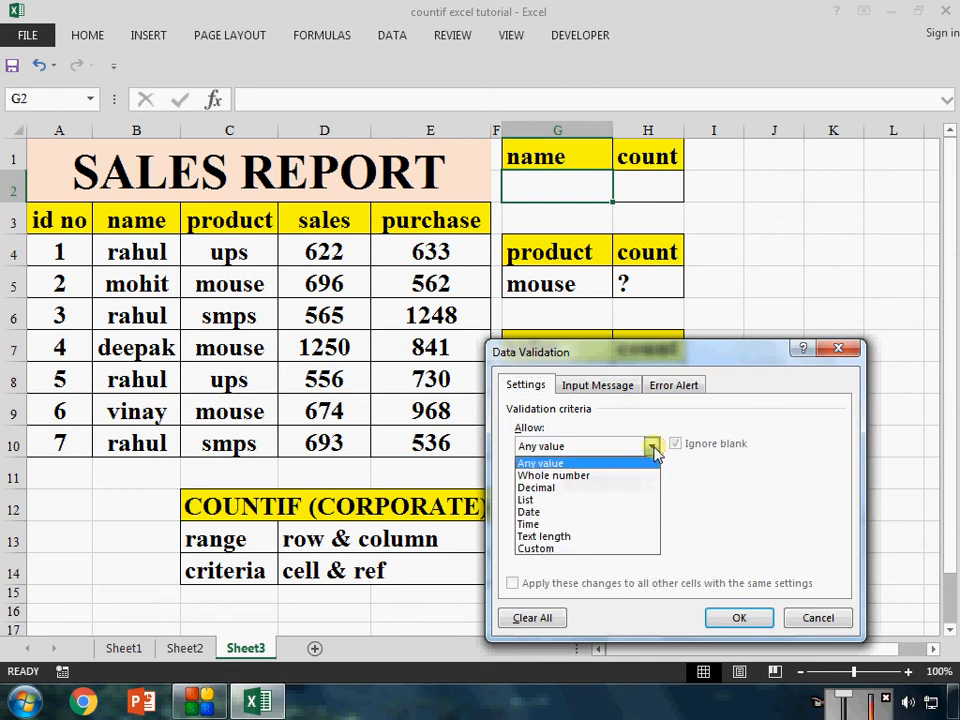
click(593, 510)
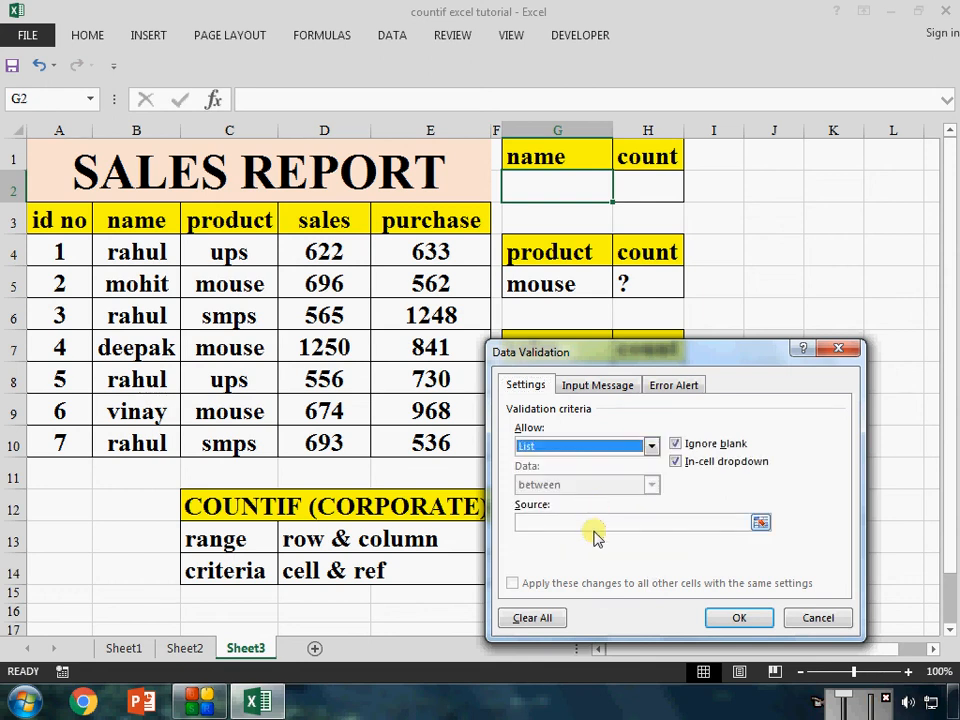
click(594, 522)
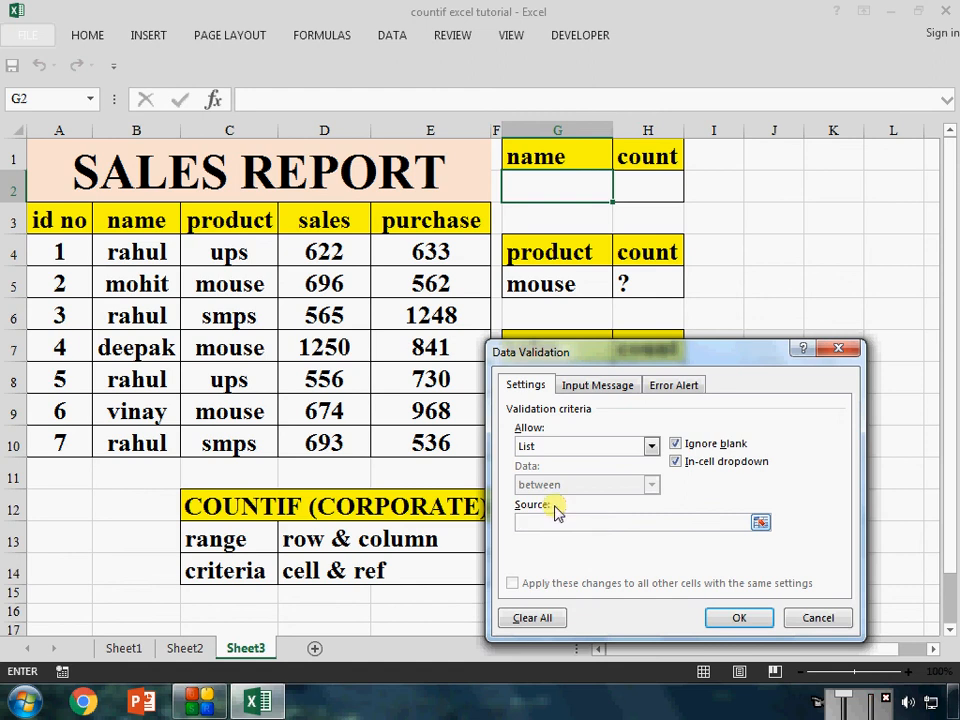
drag(150, 249, 154, 437)
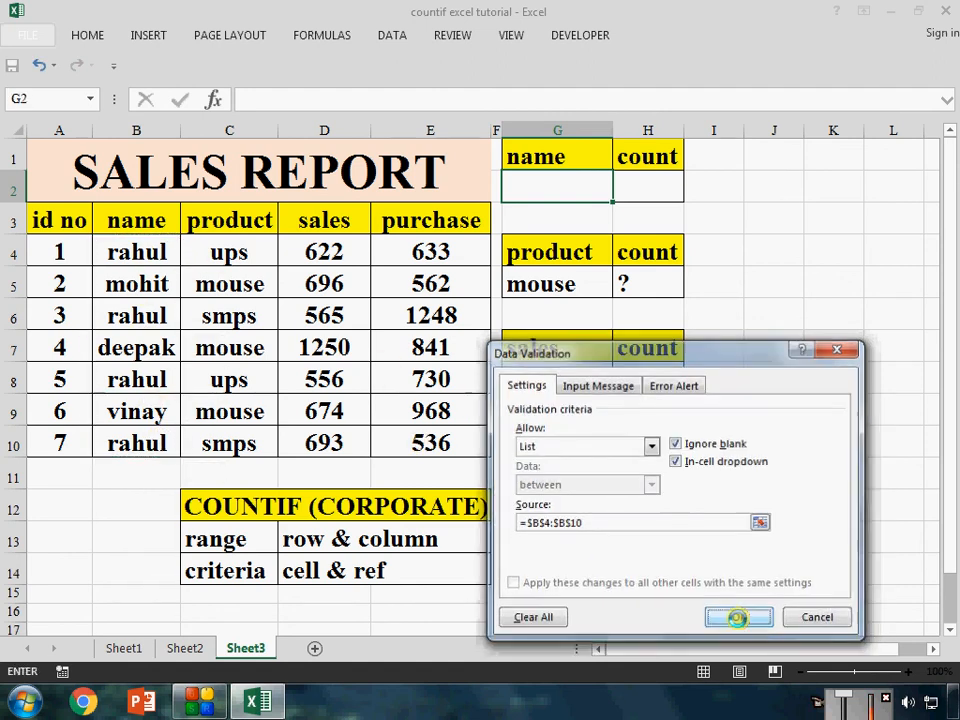
click(738, 620)
click(562, 285)
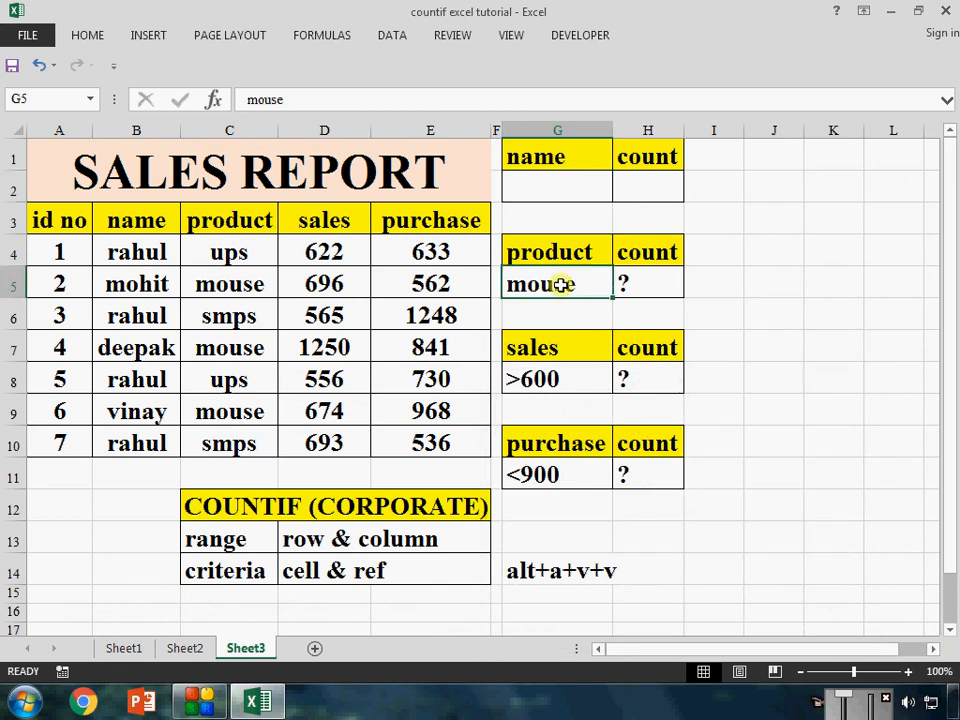
Enter =COUNTIF(B4:B10,G2) in the name count cell H2 so it counts the name chosen in G2
click(568, 379)
click(583, 471)
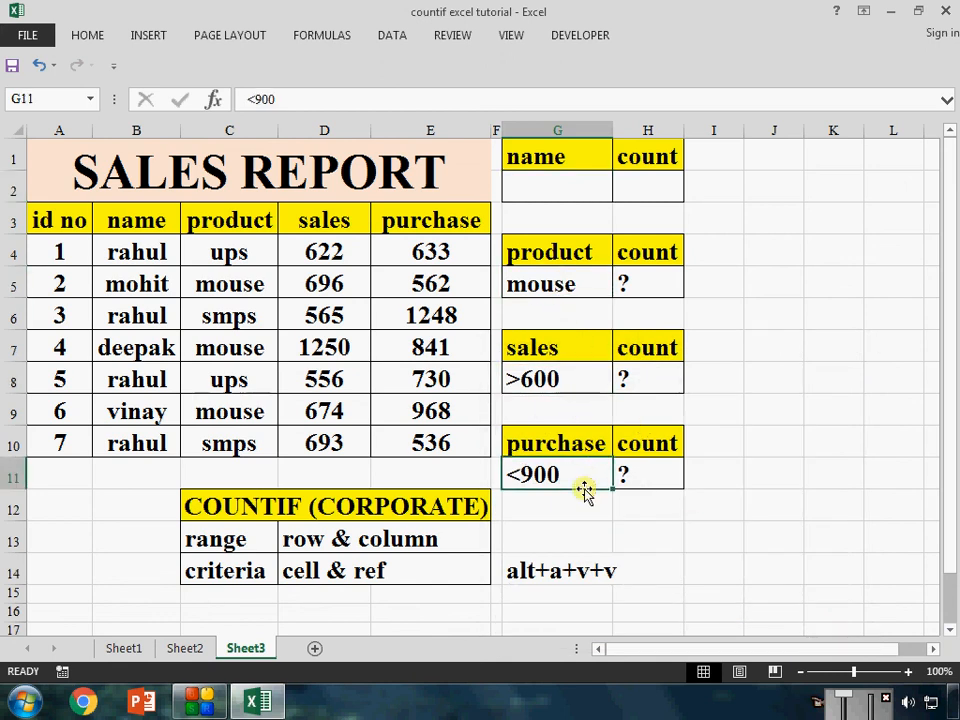
click(651, 176)
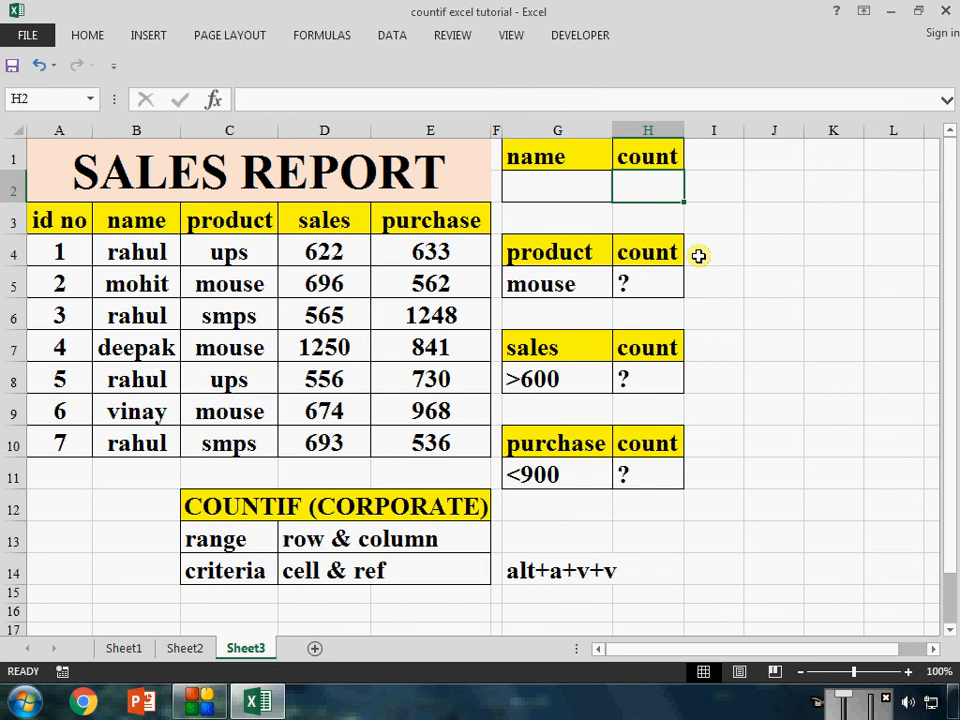
text(=cooun)
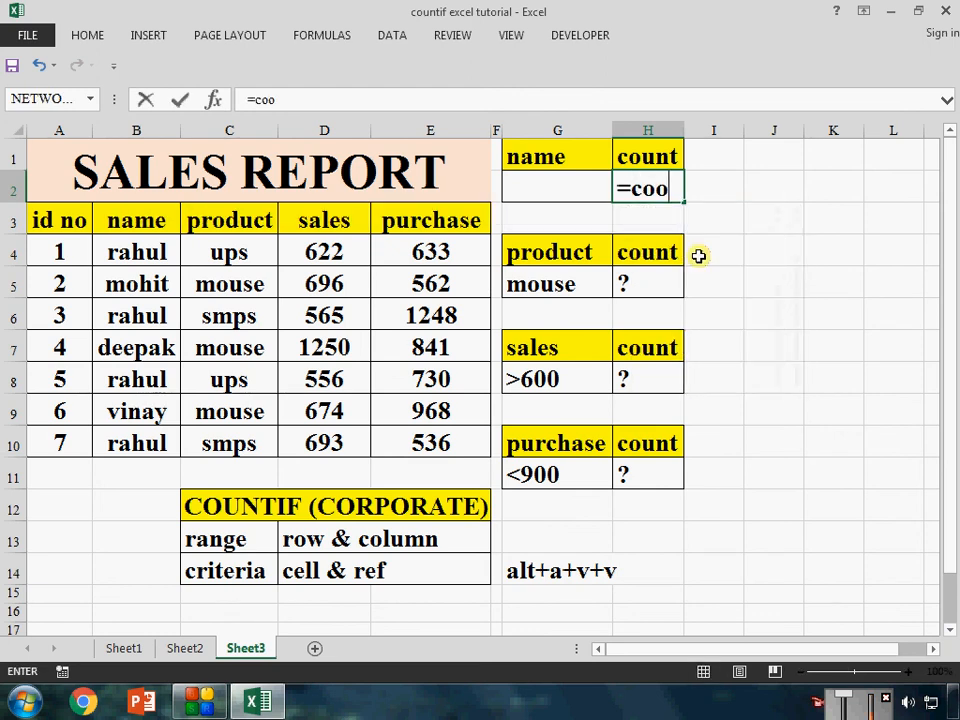
key(BackSpace)
key(BackSpace)
key(BackSpace)
text(unt)
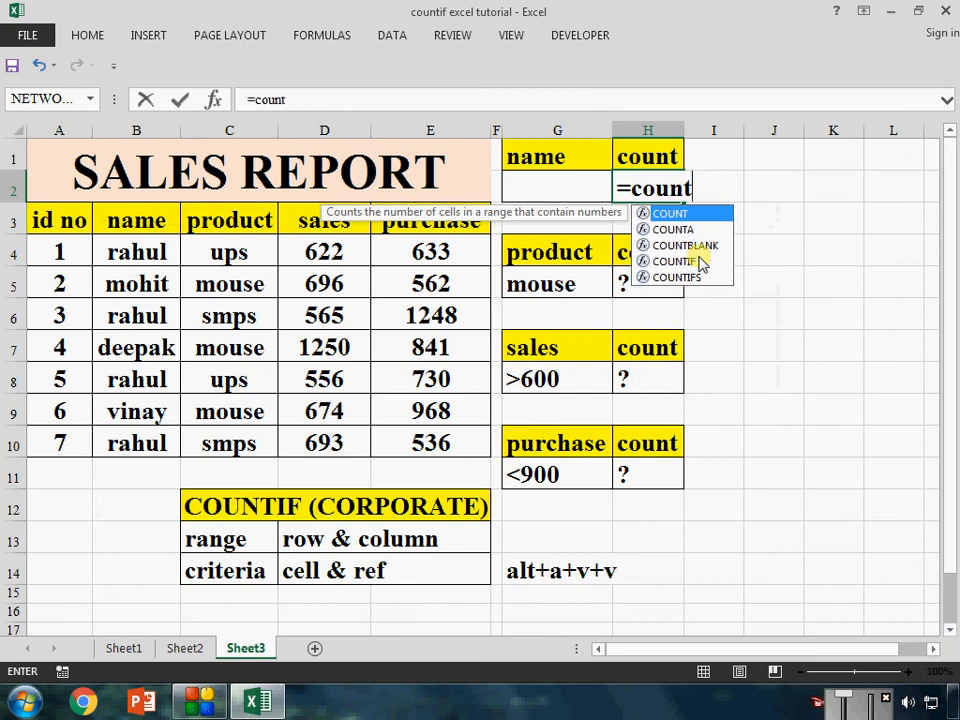
click(700, 261)
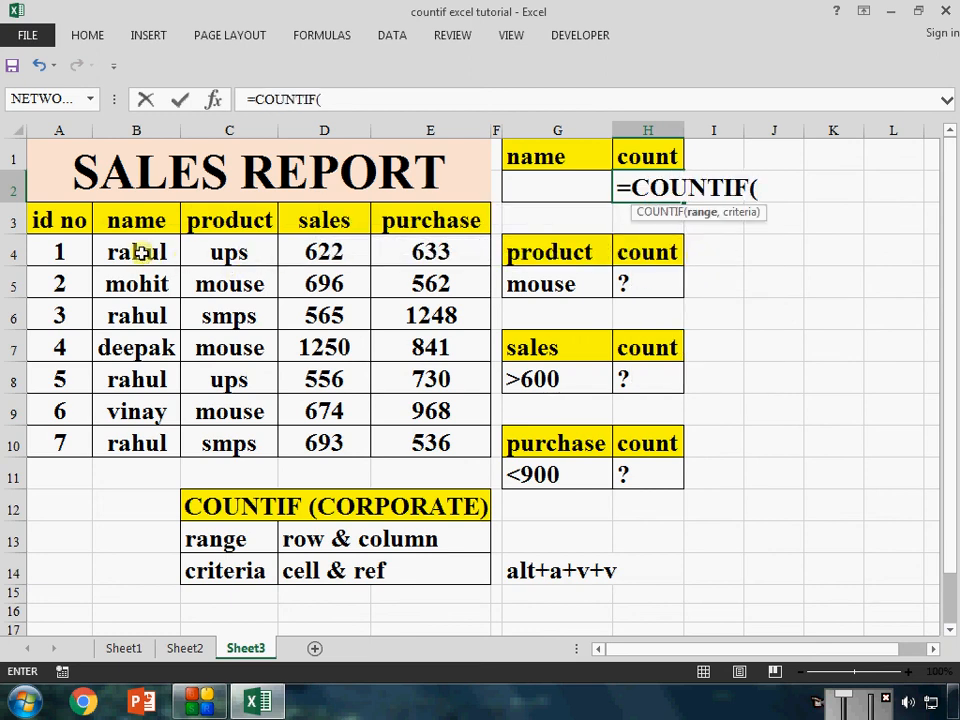
drag(137, 253, 150, 428)
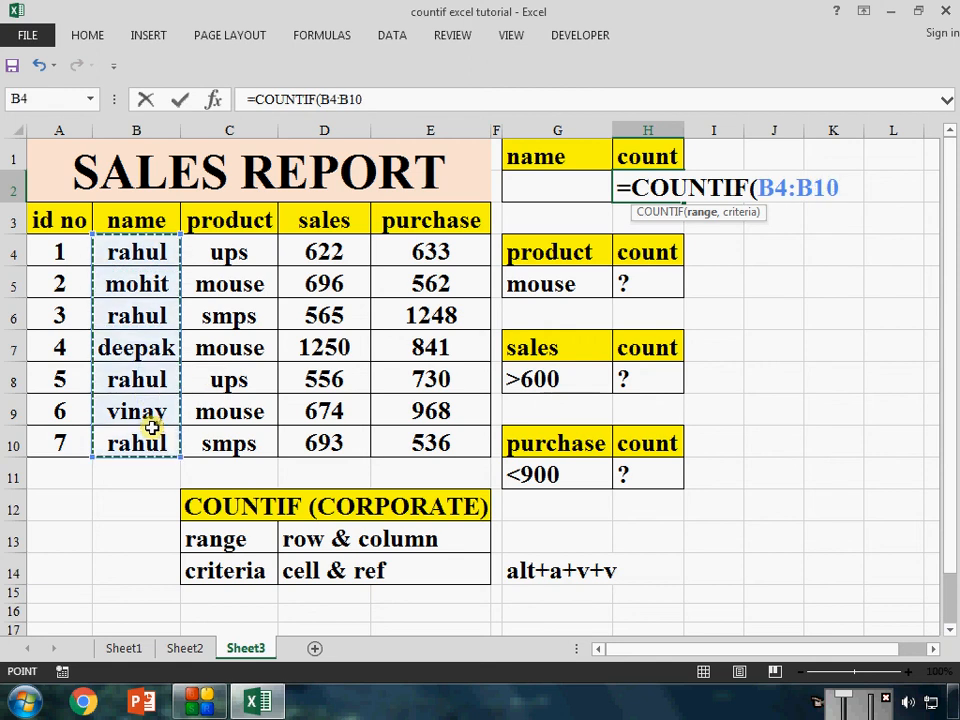
text(,)
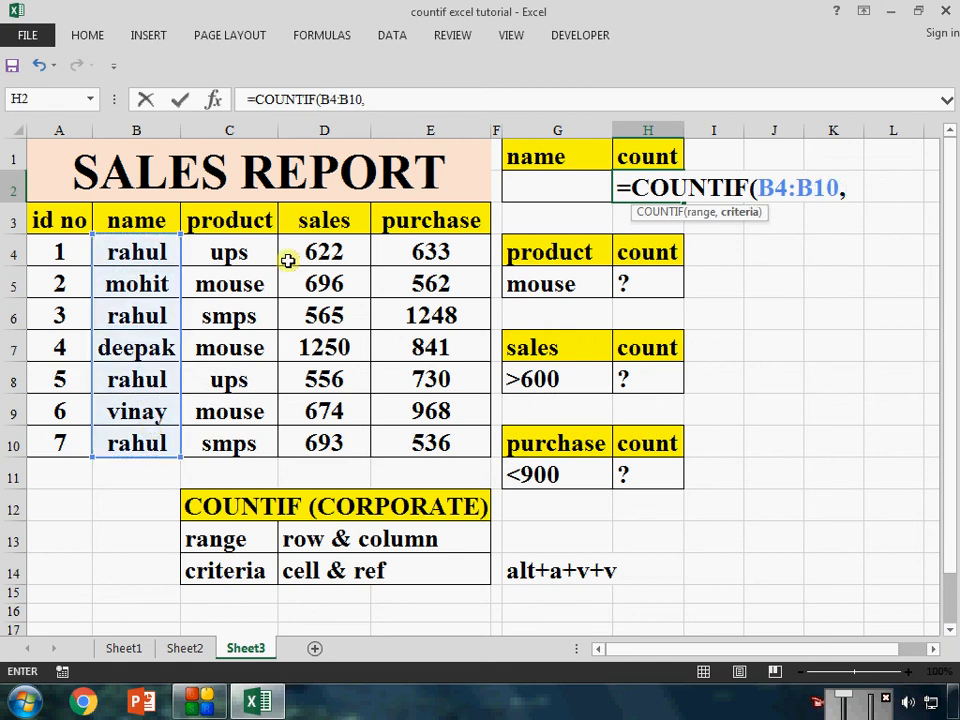
click(538, 185)
text())
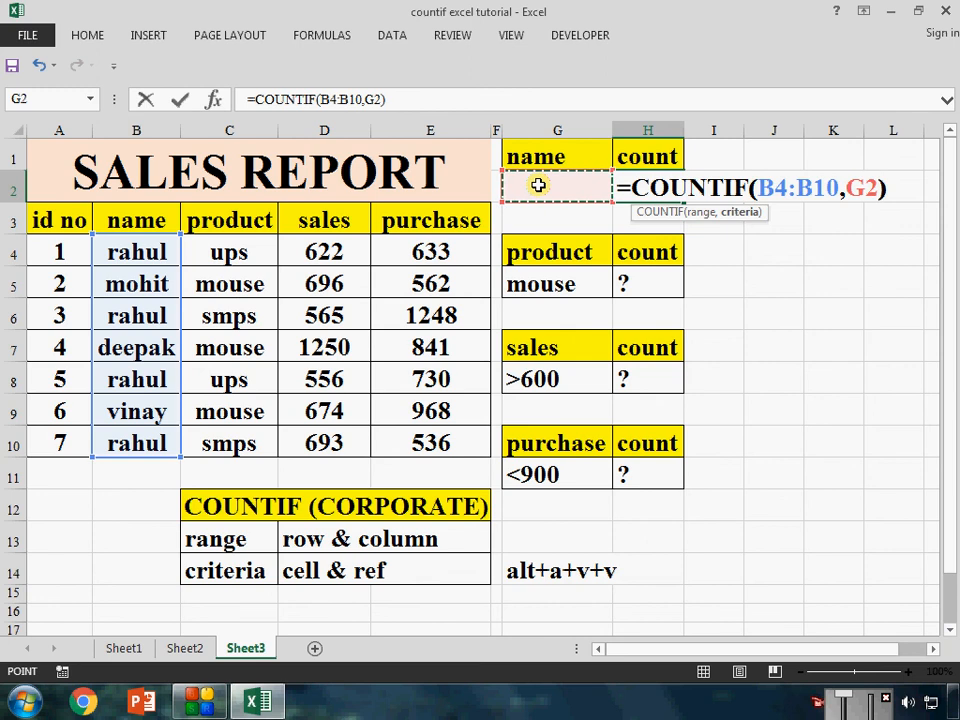
key(Return)
Try three different names in turn from the dropdown list in G2, ending with the name from row 9
click(538, 185)
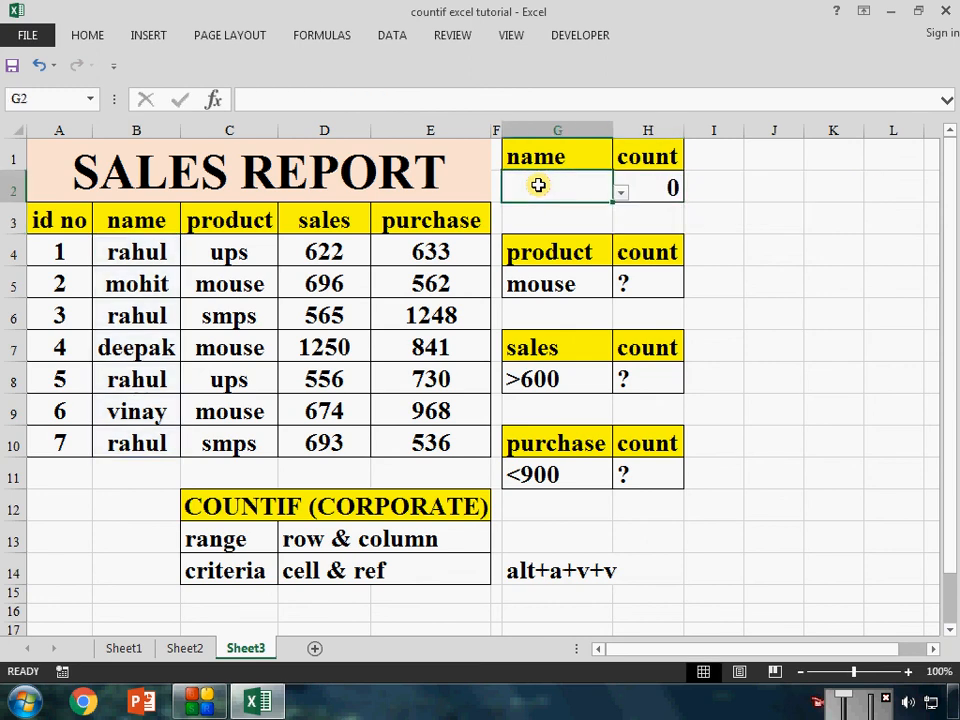
click(620, 192)
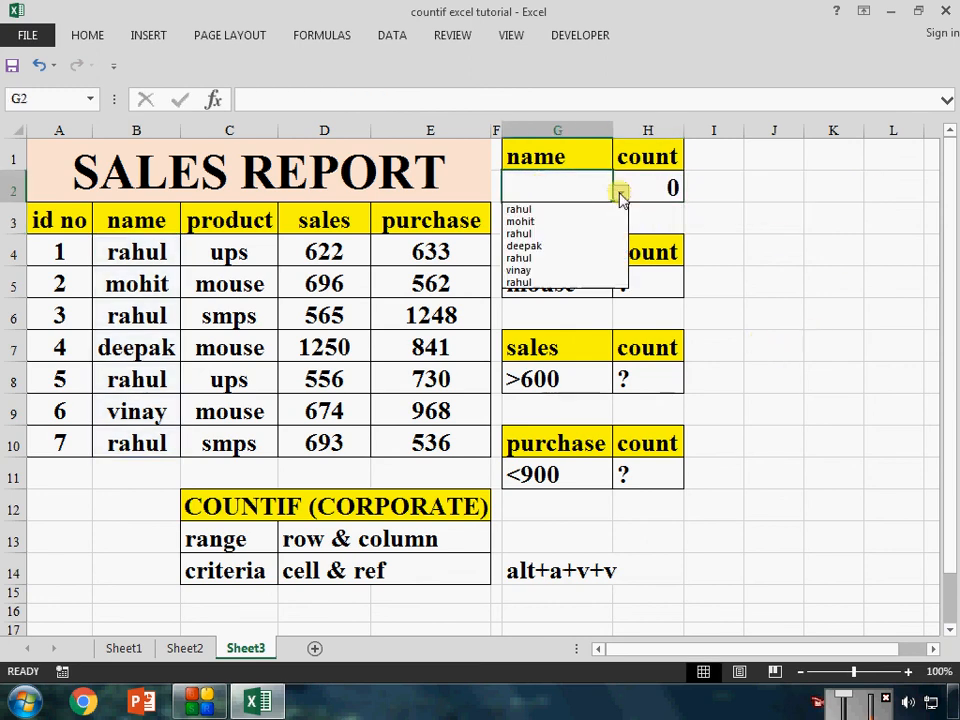
click(549, 246)
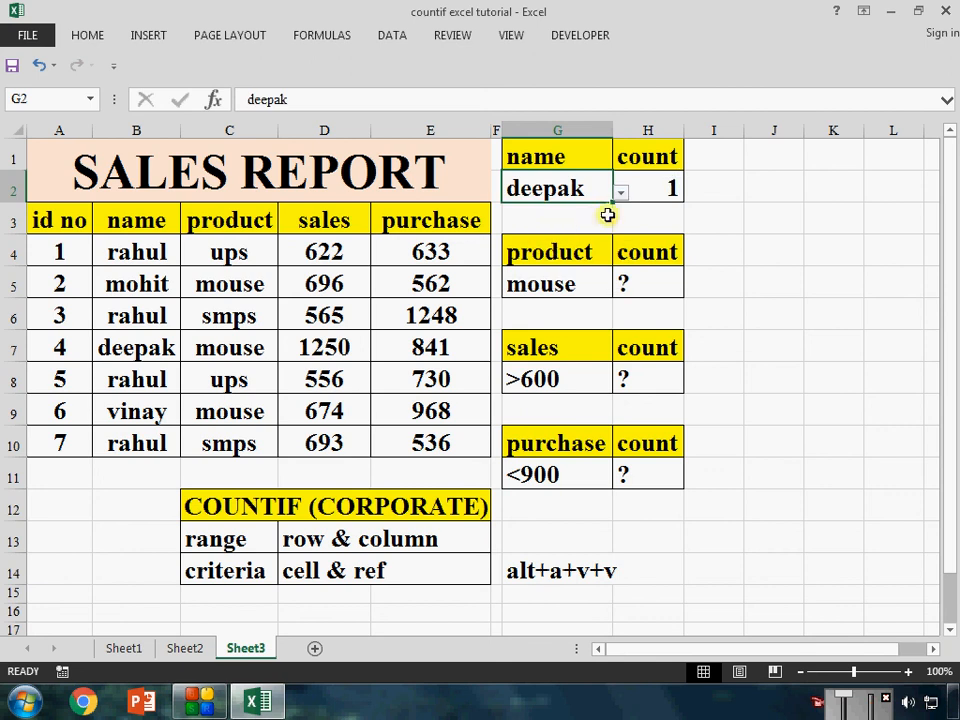
click(620, 192)
click(556, 233)
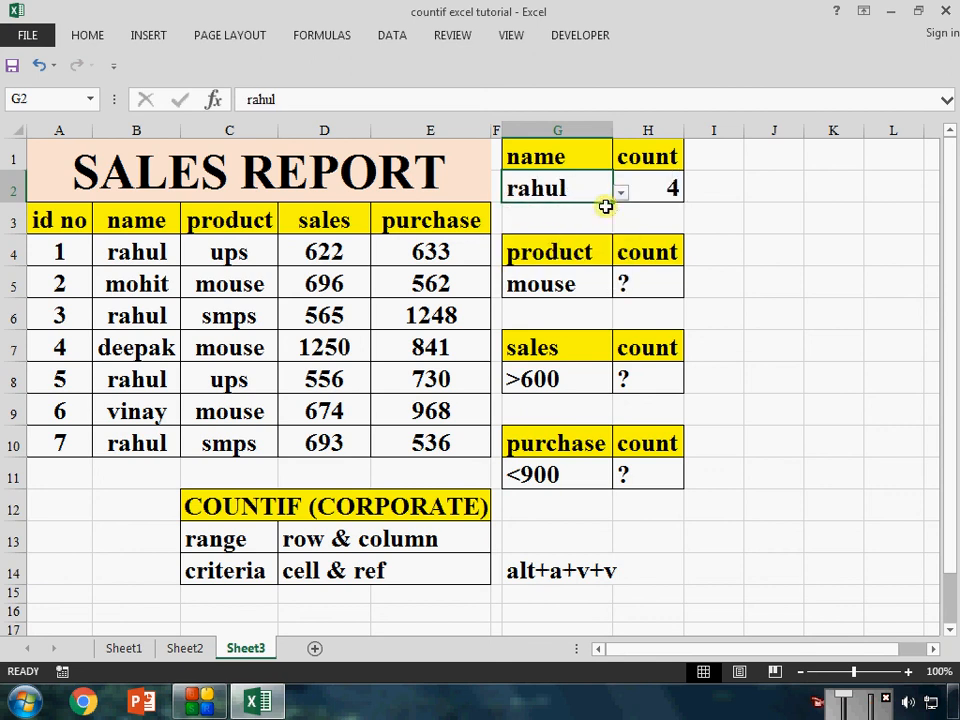
click(620, 192)
click(579, 270)
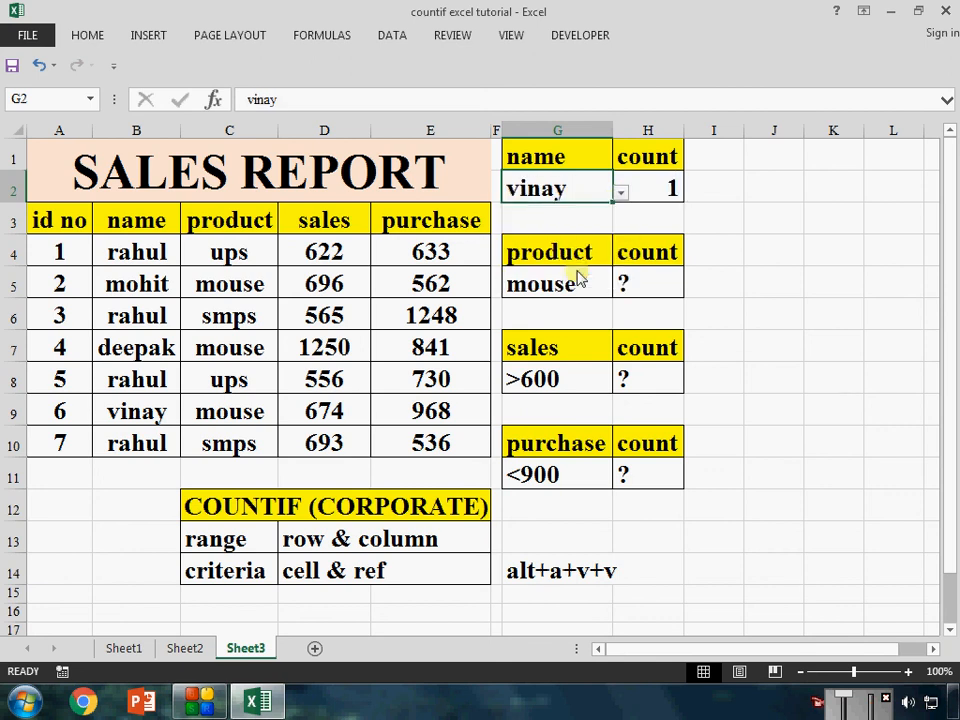
click(620, 196)
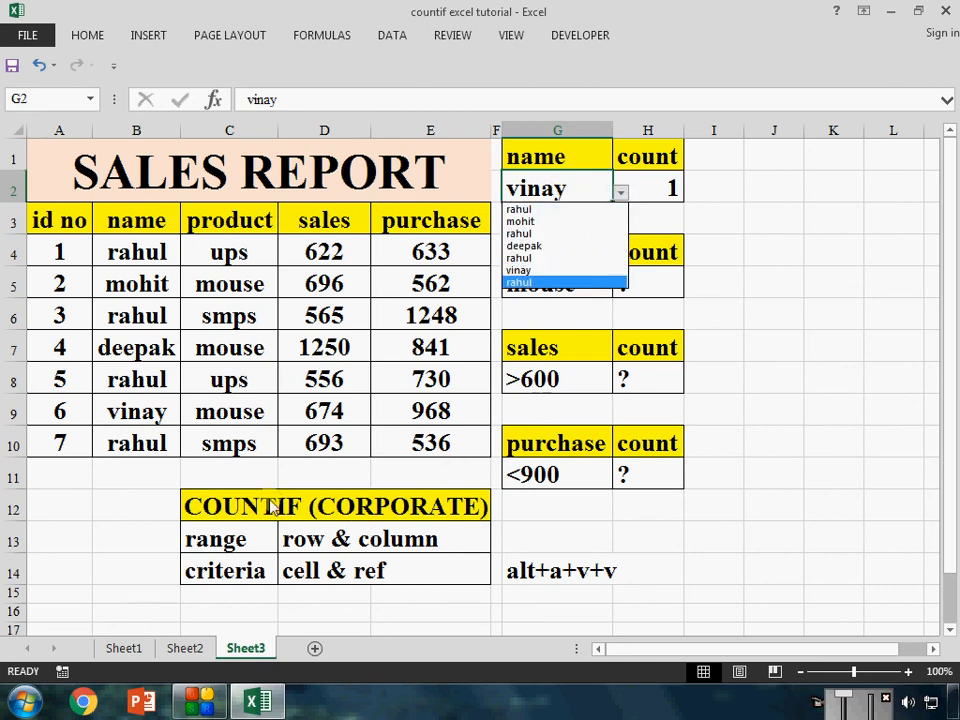
key(Escape)
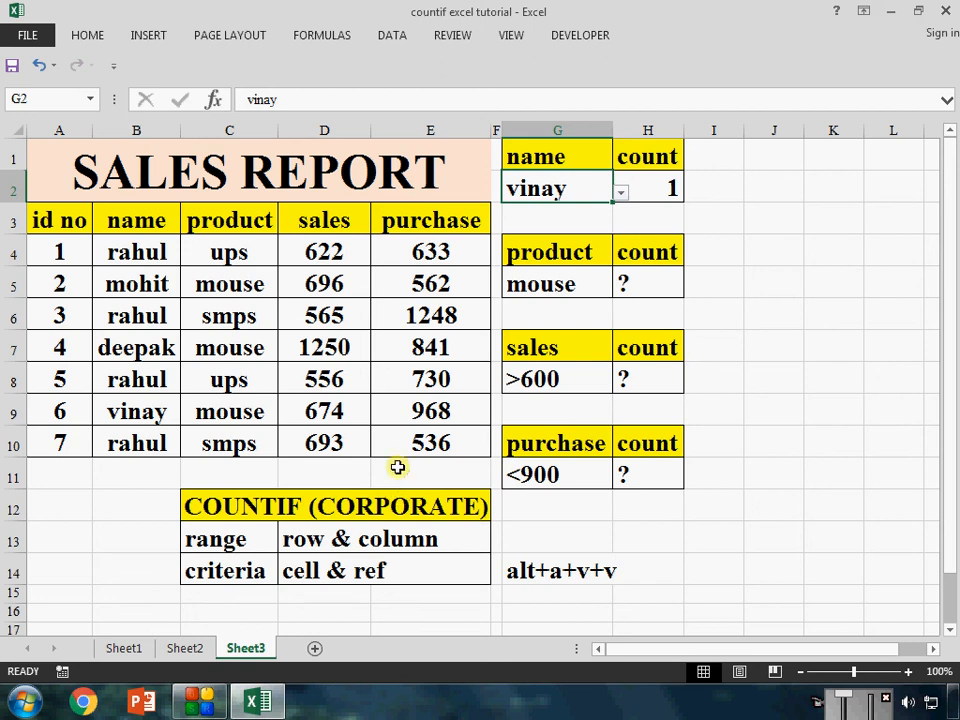
Clear the product criterion G5 and give it a data validation List sourced from the products in $C$4:$C$10
click(585, 283)
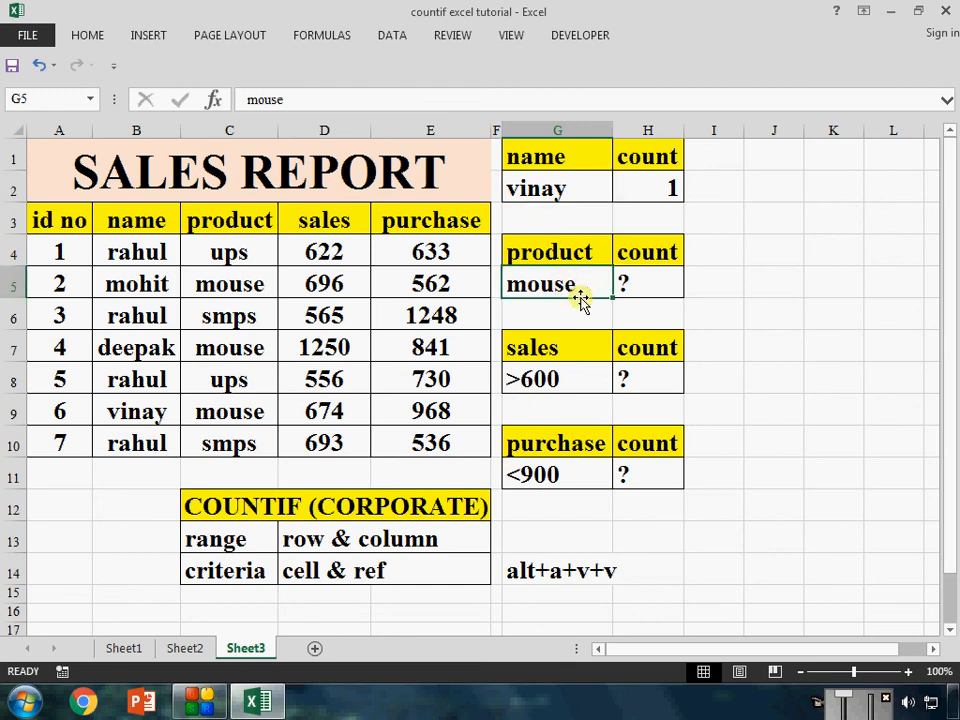
key(Delete)
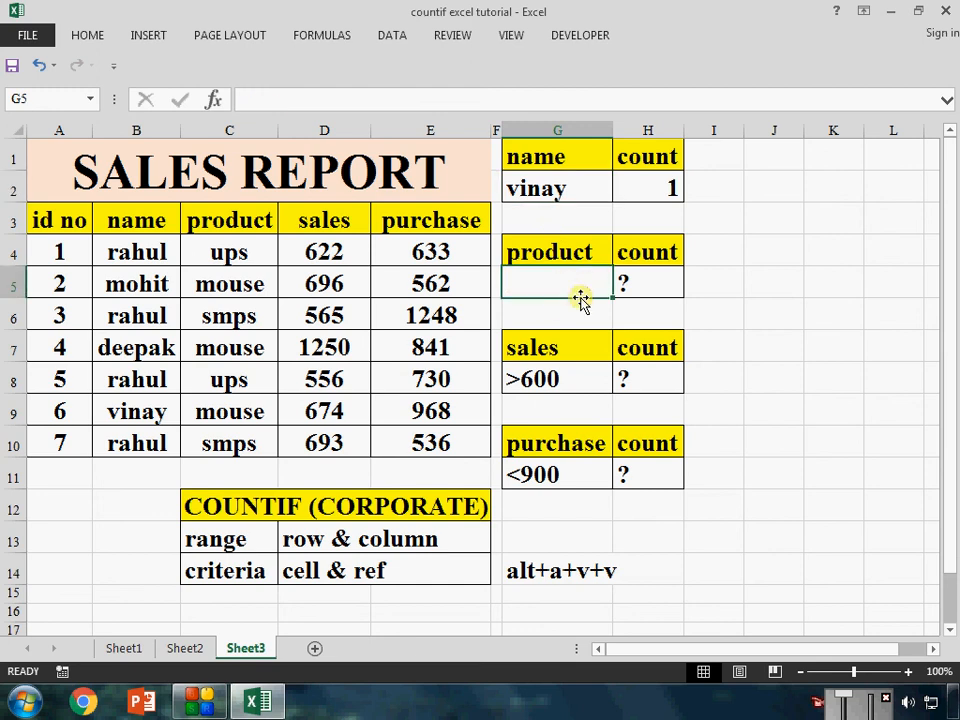
key(alt)
key(a)
key(v)
key(v)
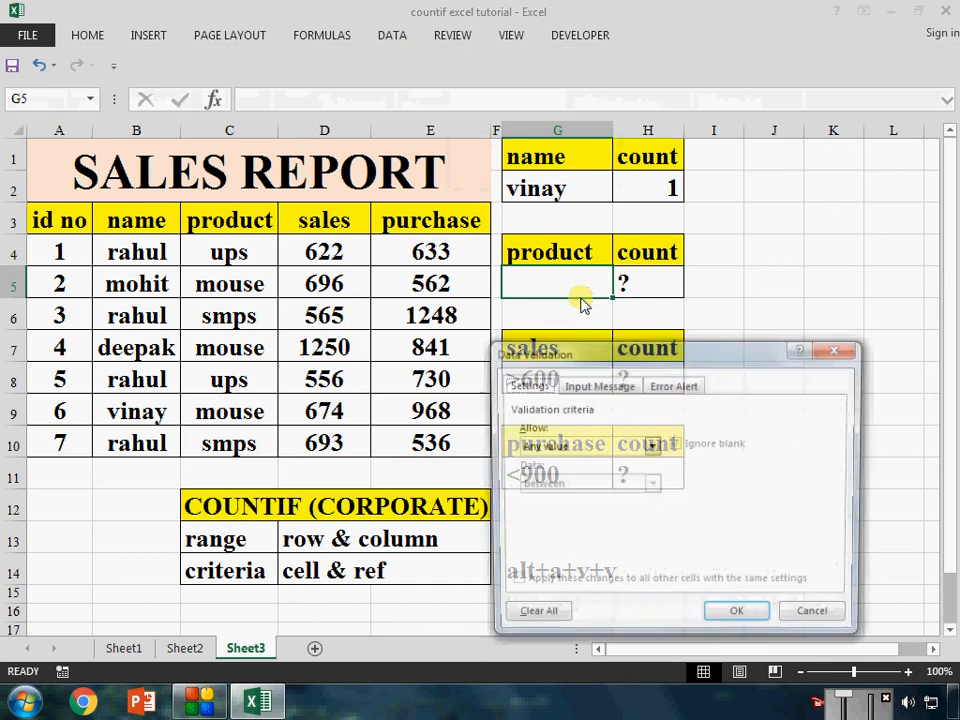
click(651, 446)
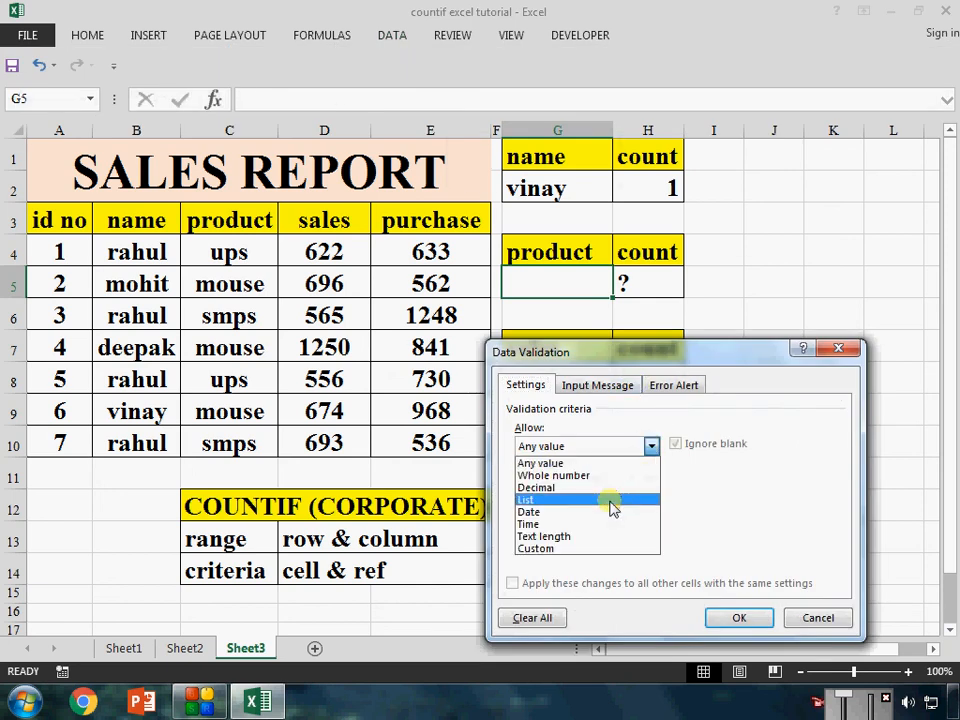
click(612, 499)
click(600, 519)
drag(242, 257, 249, 447)
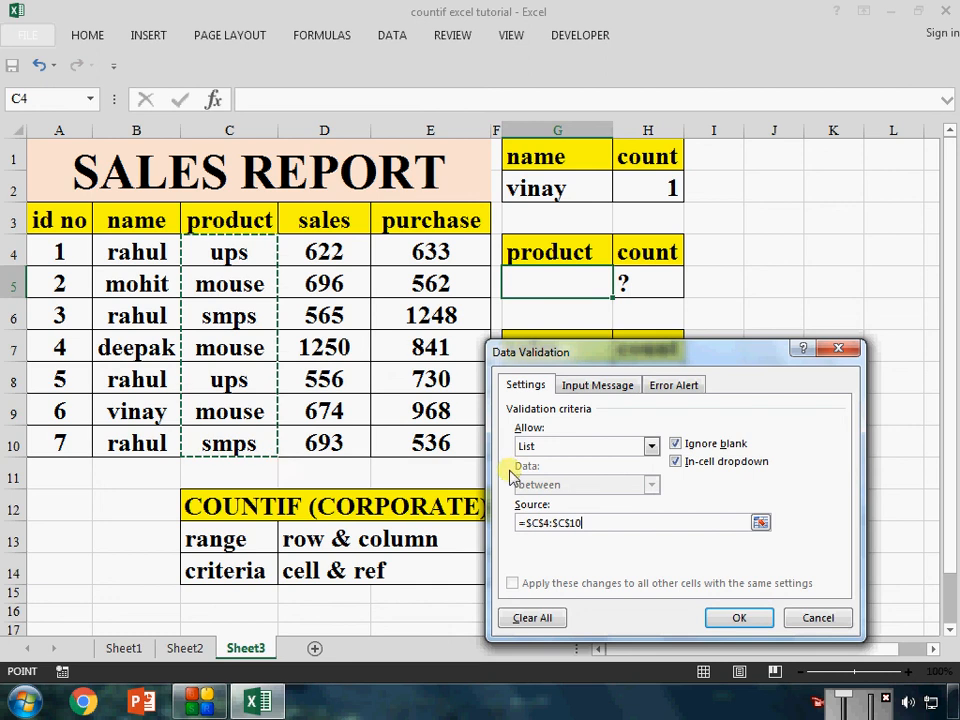
click(733, 619)
Replace the placeholder in the product count cell H5 with =COUNTIF(C4:C10,G5)
key(Right)
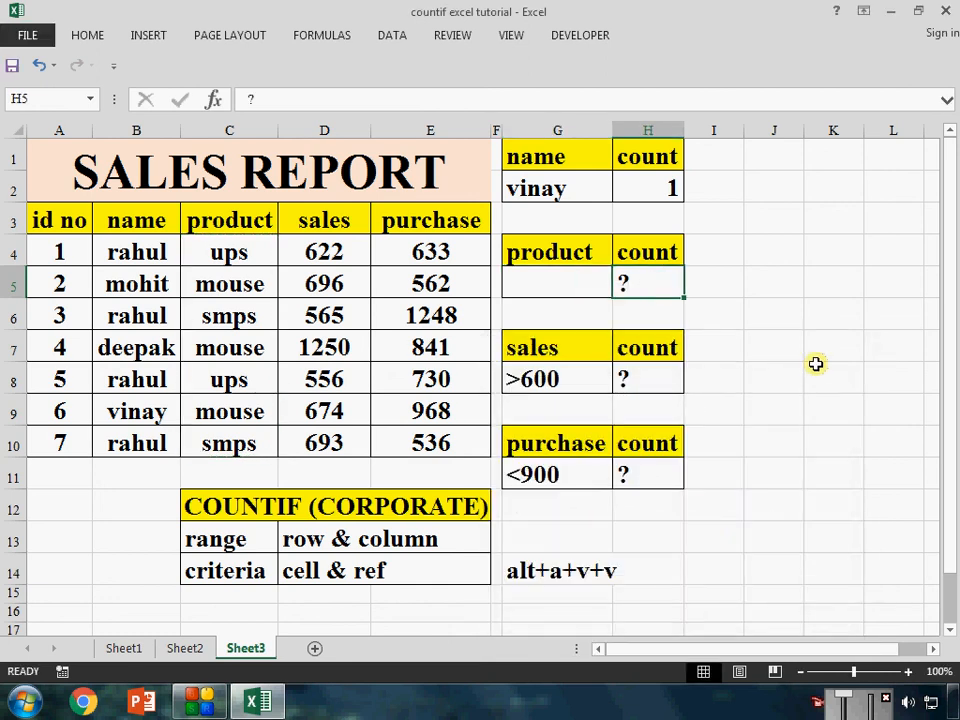
text(=count)
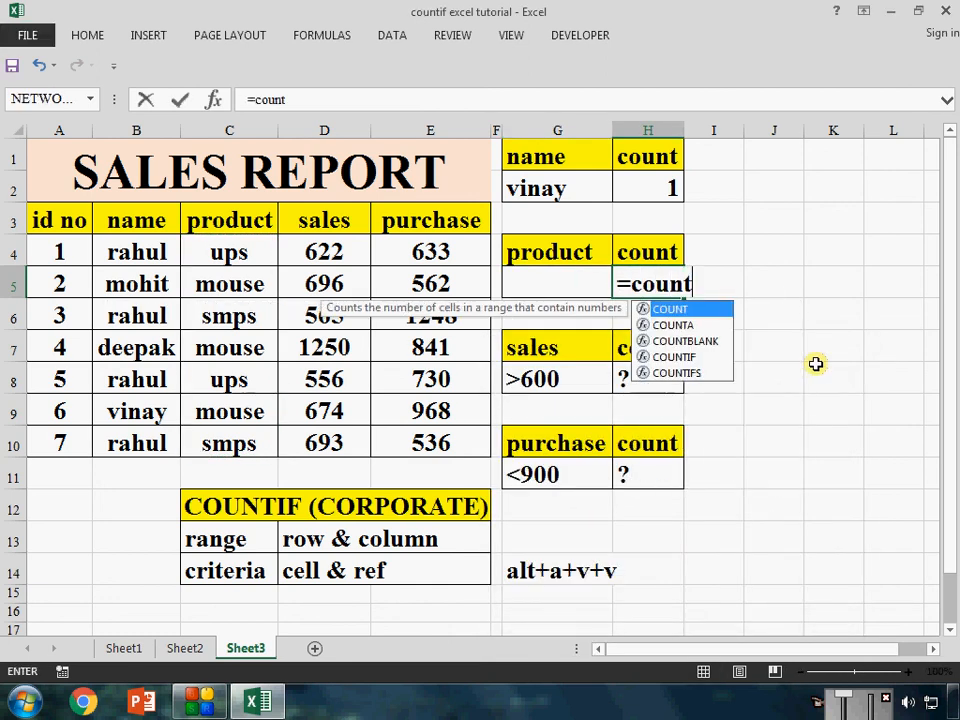
key(Down)
key(Down)
key(Down)
key(Tab)
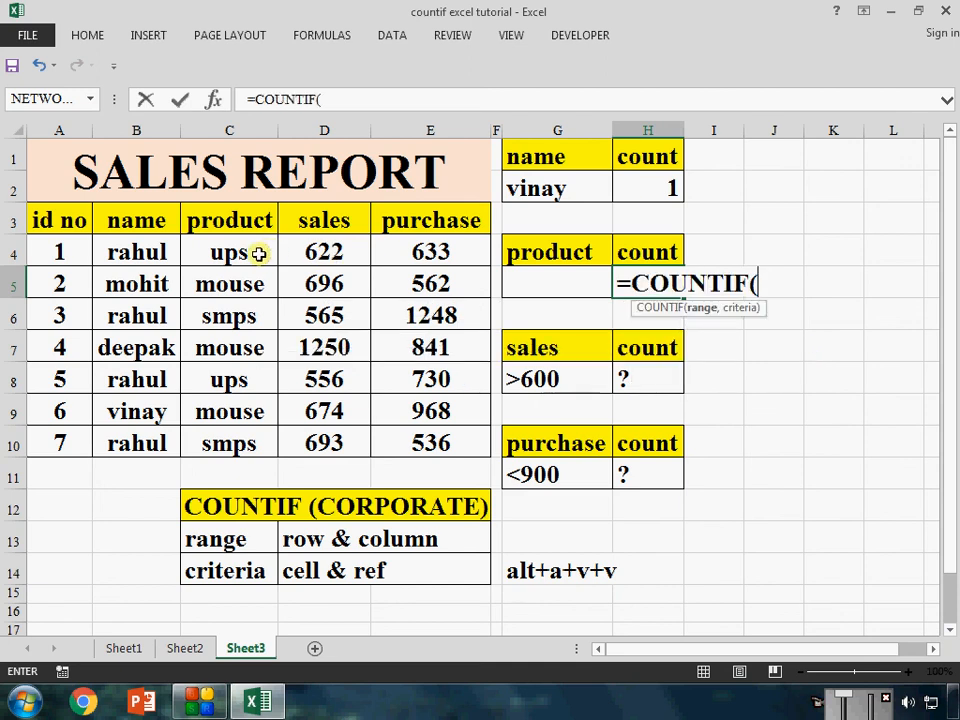
drag(246, 251, 245, 443)
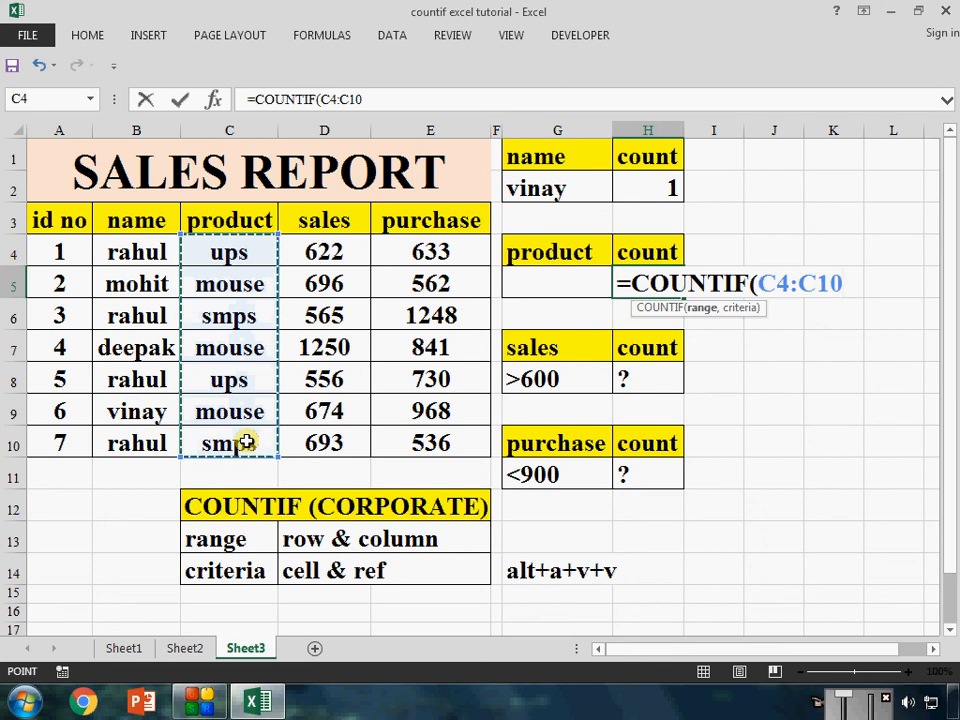
text(,)
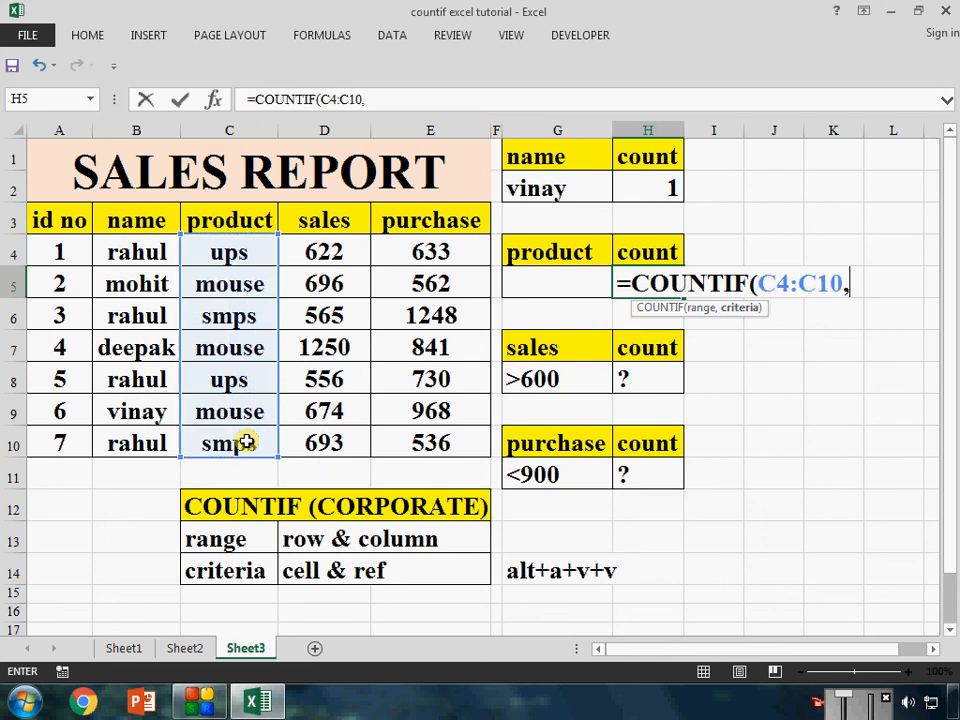
click(539, 283)
text())
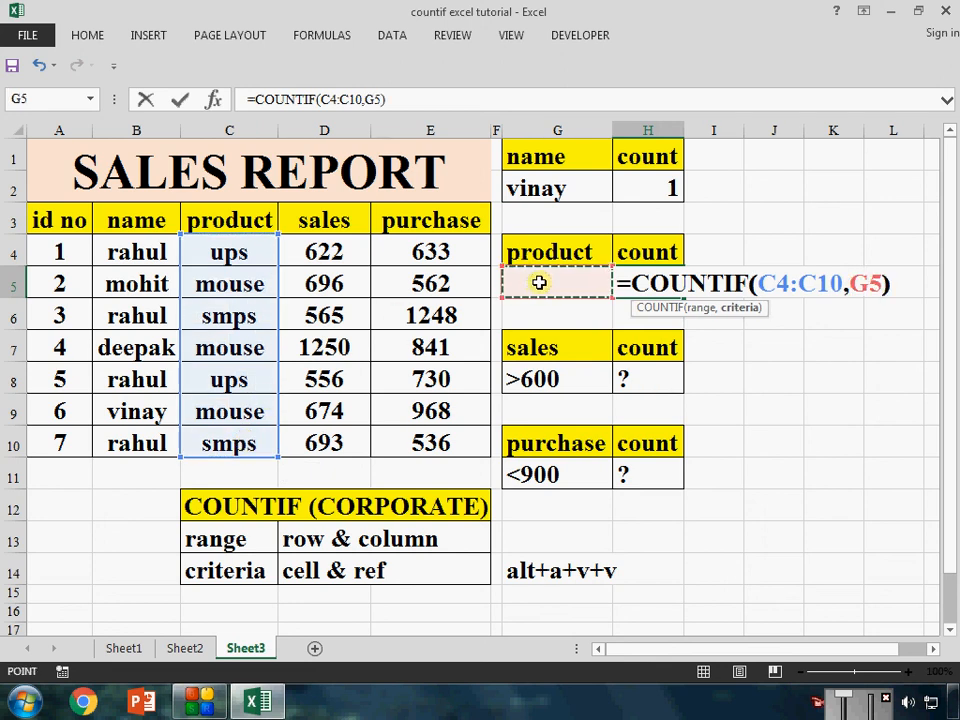
key(Return)
Choose mouse and then ups from the product dropdown list in G5
click(540, 283)
click(620, 287)
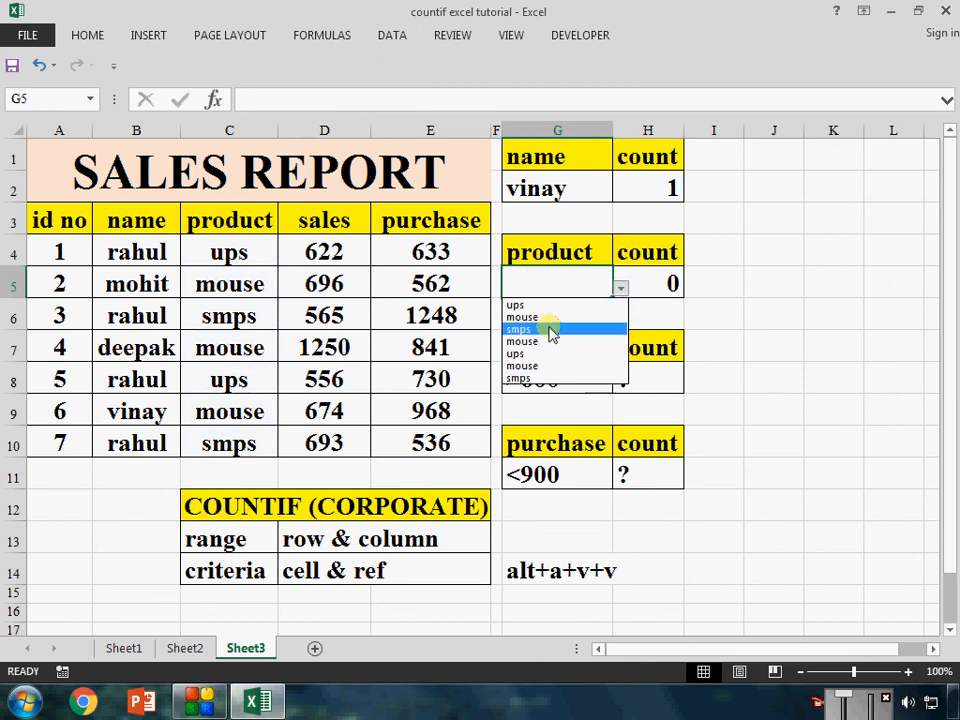
click(553, 317)
click(620, 288)
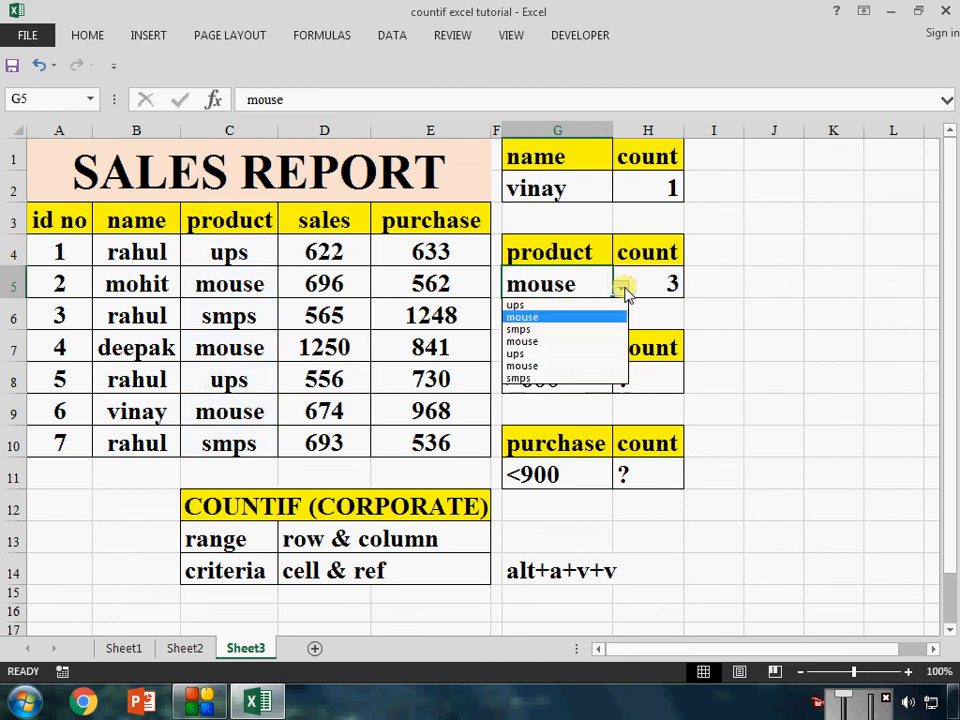
click(560, 353)
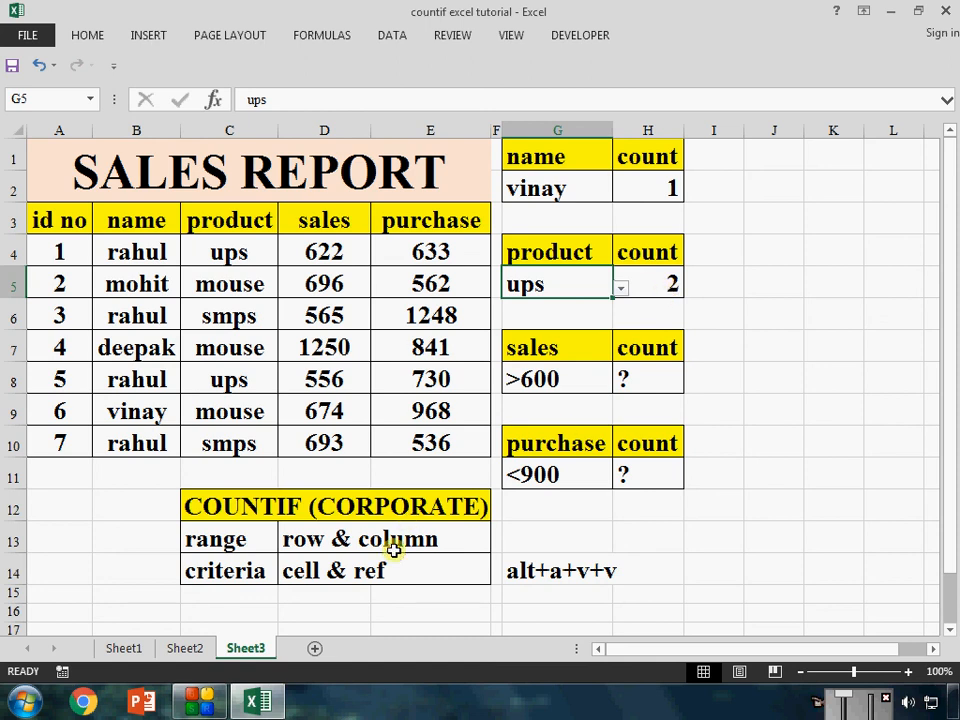
On Sheet1, examine the name count formula in H2 with its typed text criterion, leaving it unedited
click(124, 648)
click(521, 522)
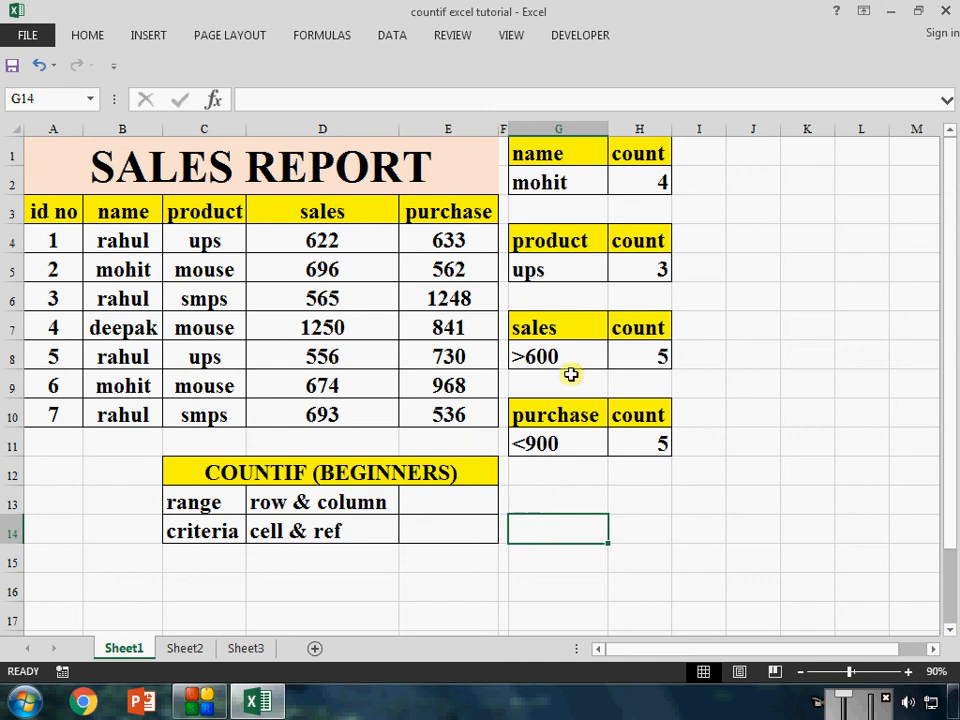
double_click(643, 180)
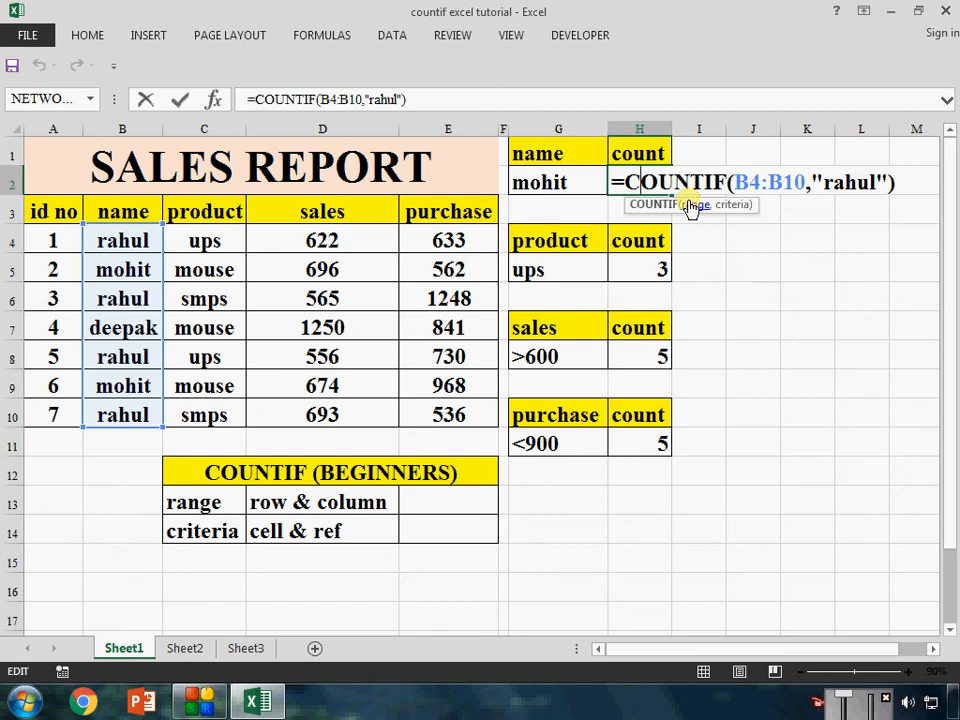
key(Escape)
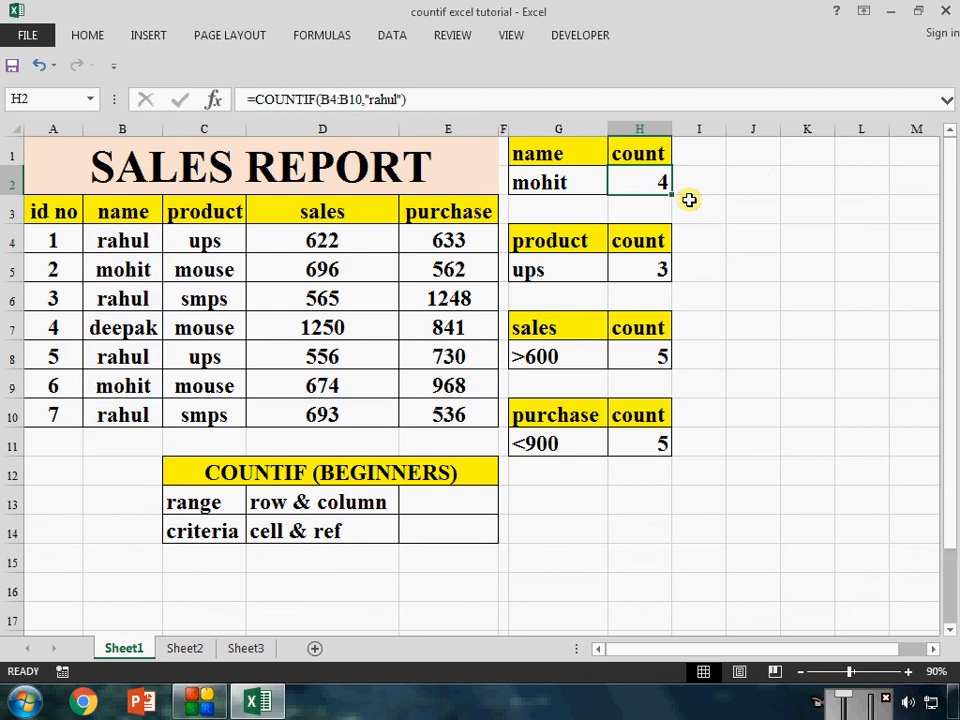
On Sheet2, examine the name count formula in H2 with its cell-reference criterion, leaving it unedited
click(188, 646)
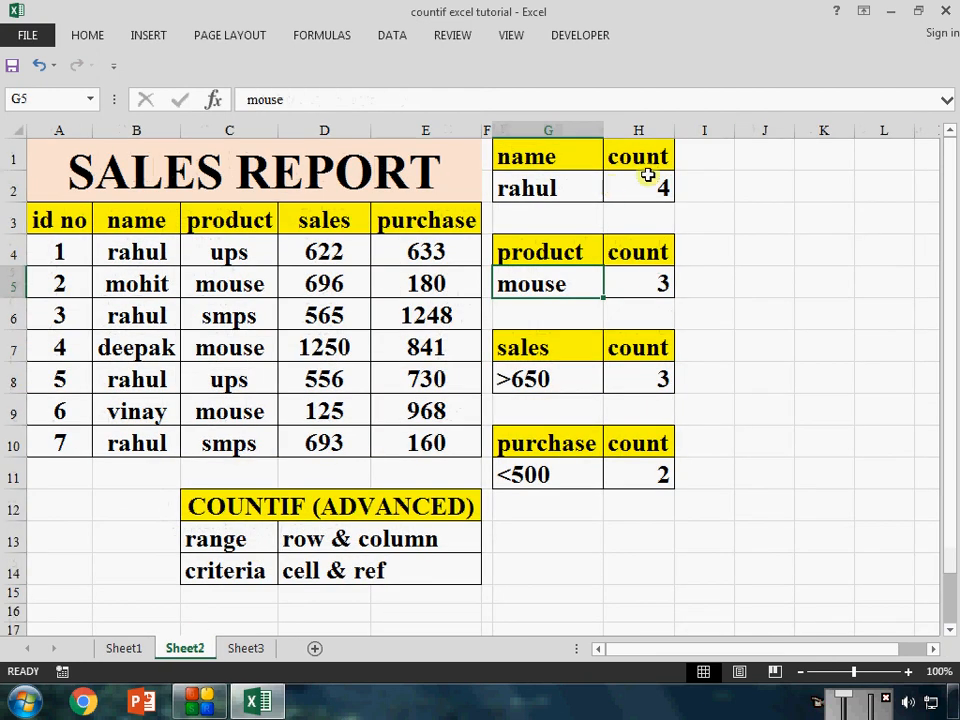
click(648, 175)
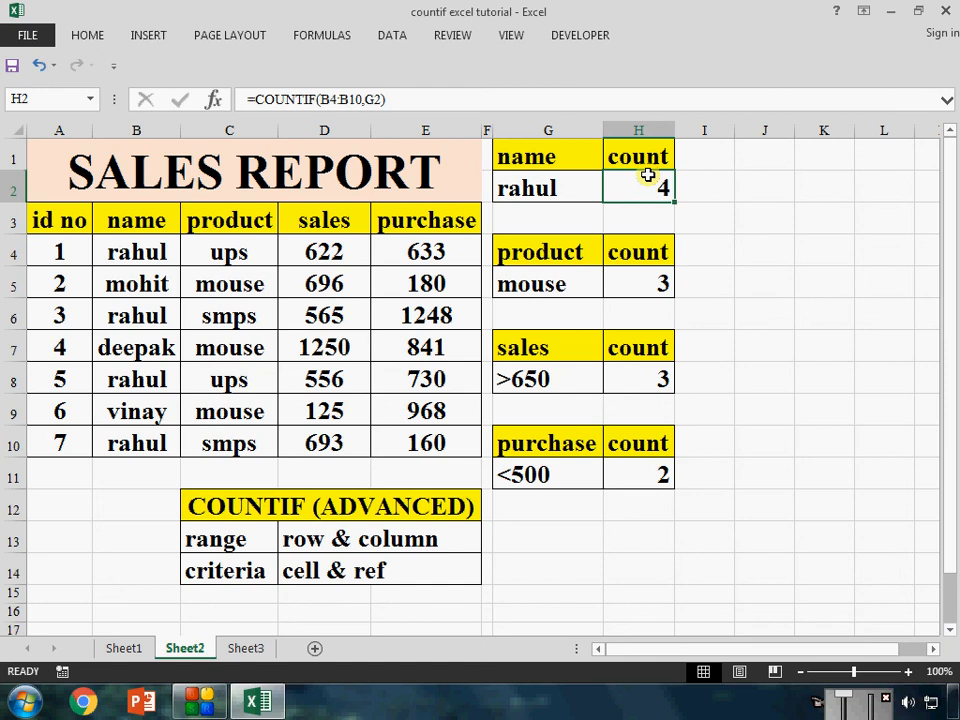
double_click(648, 175)
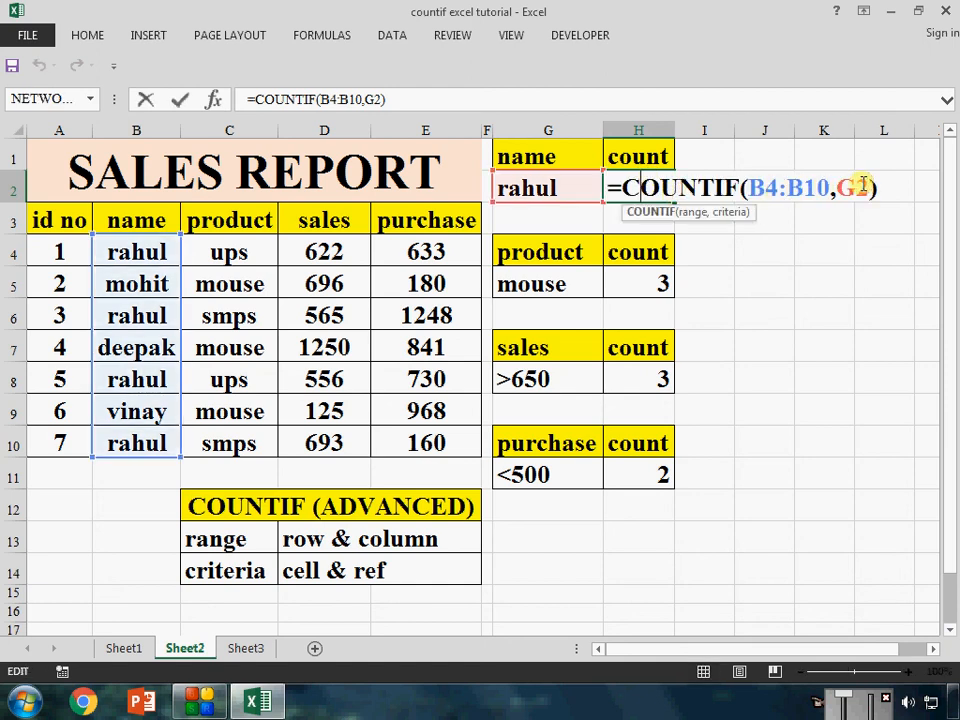
key(Escape)
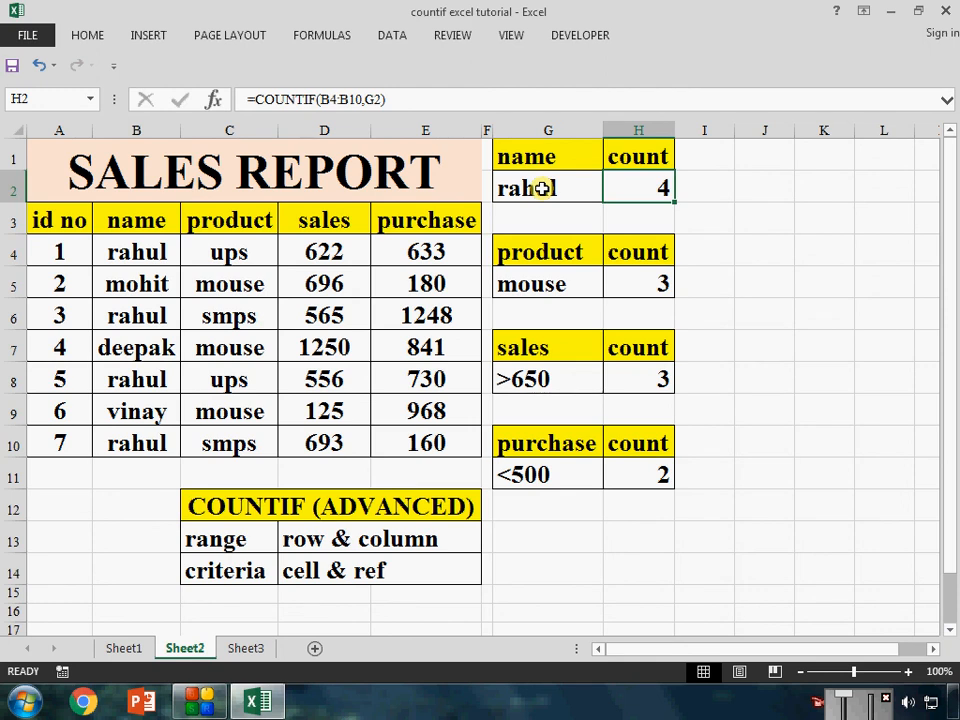
Replace the name criterion in G2 with the name from B5 and select the name count cell H2
click(551, 189)
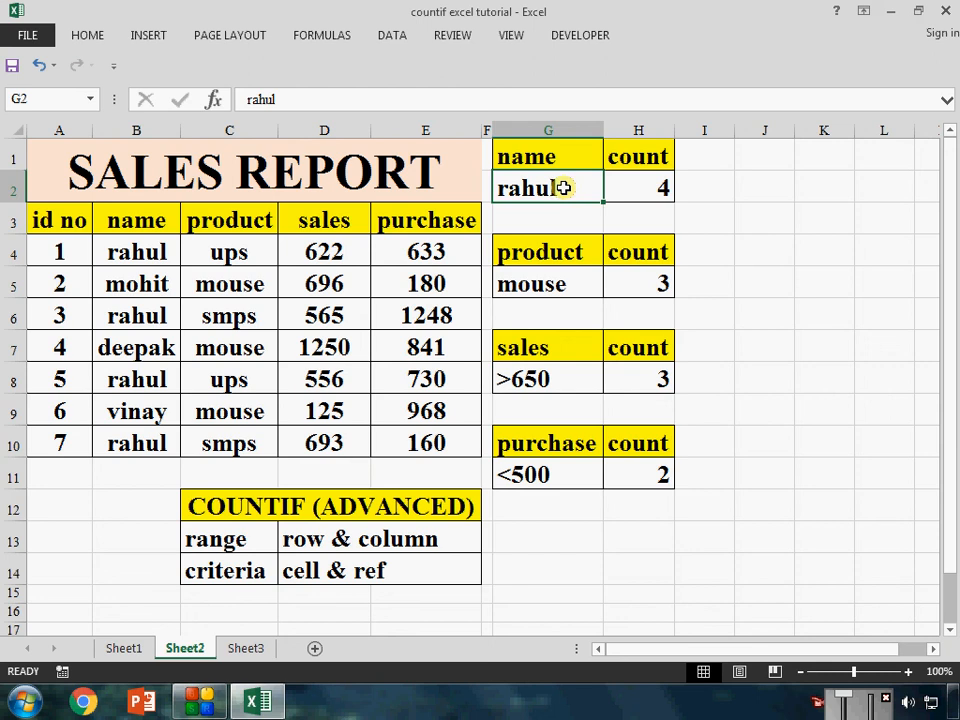
text(m)
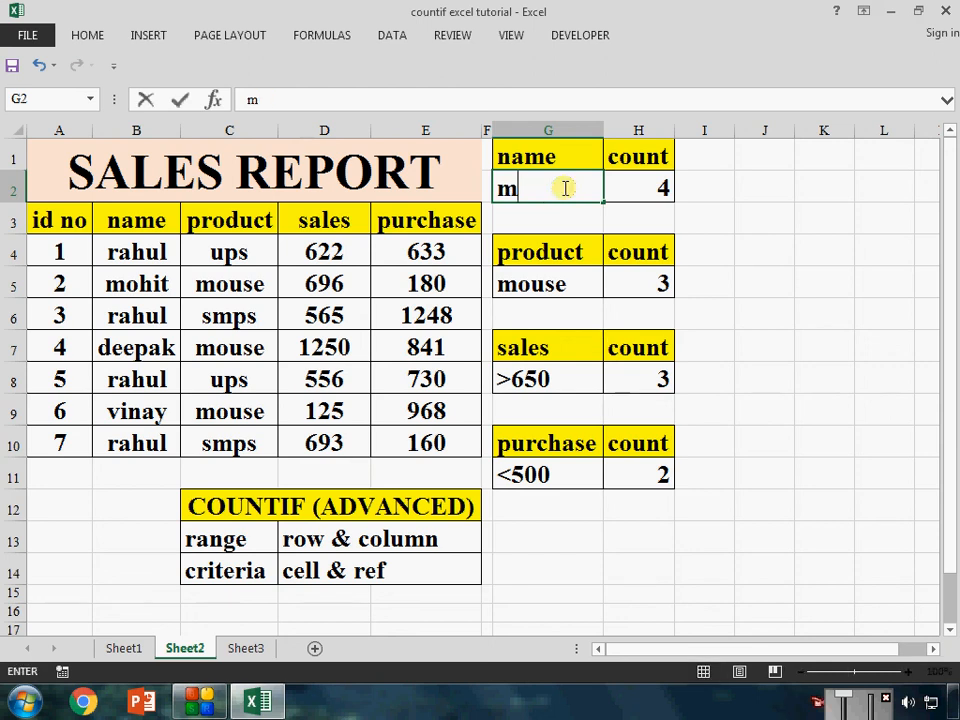
text(ohit)
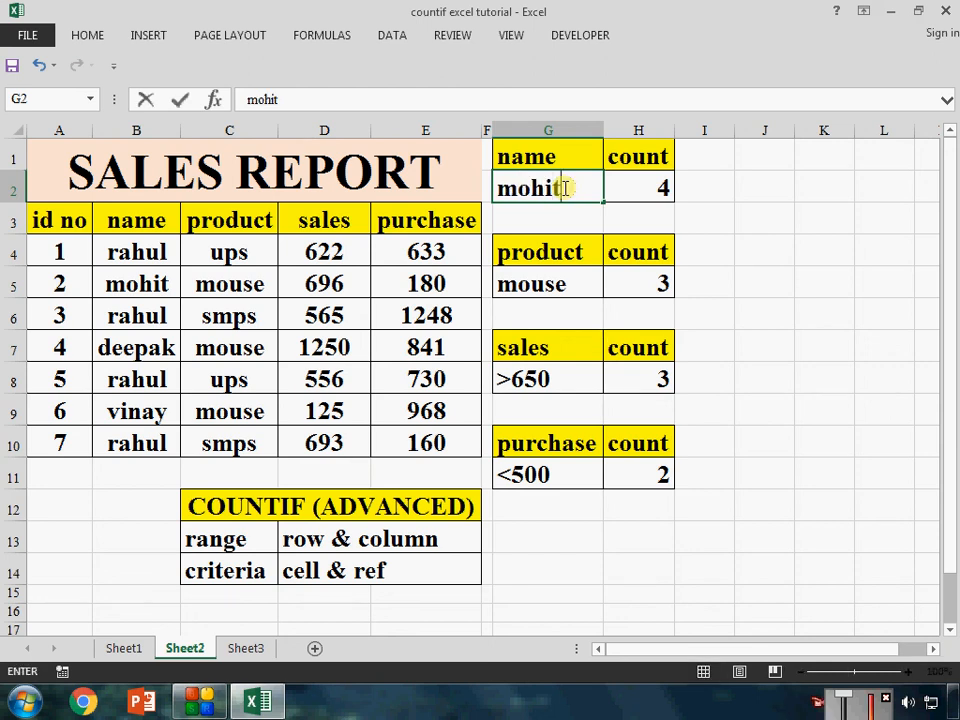
key(Return)
key(Up)
key(Right)
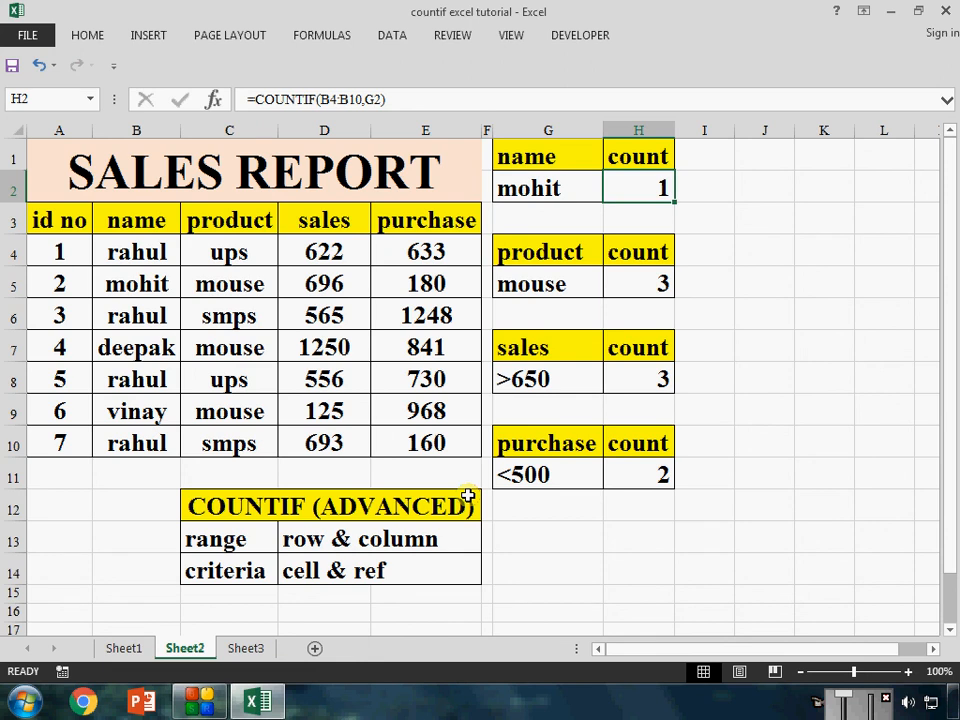
On Sheet3, choose the name found in B4 and then the one in B7 from the dropdown list in G2
click(245, 648)
click(390, 440)
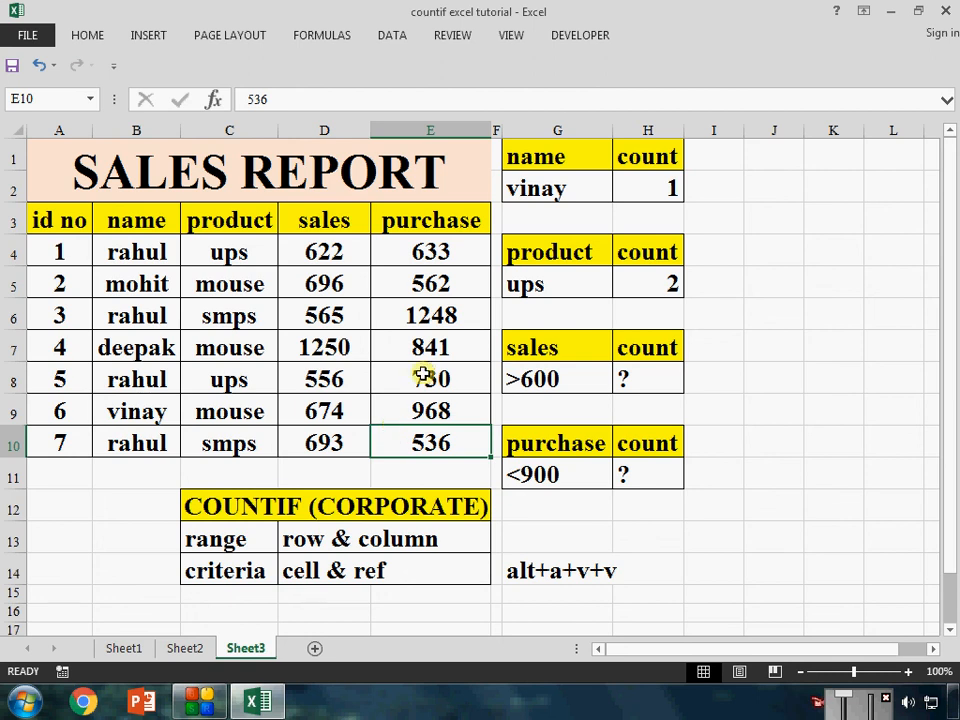
click(563, 182)
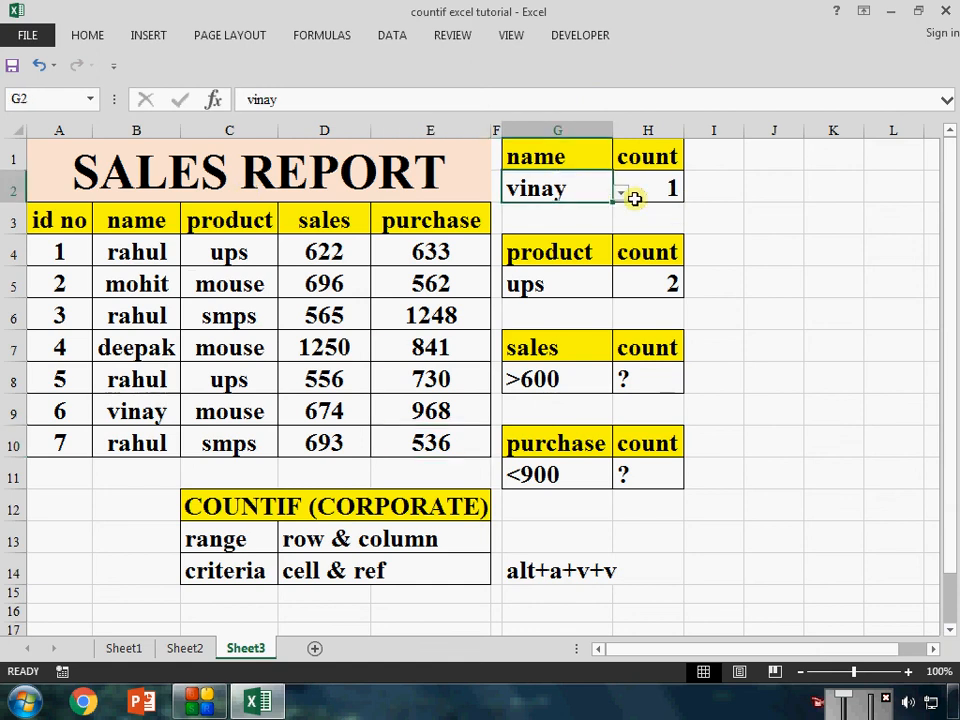
click(621, 193)
click(581, 236)
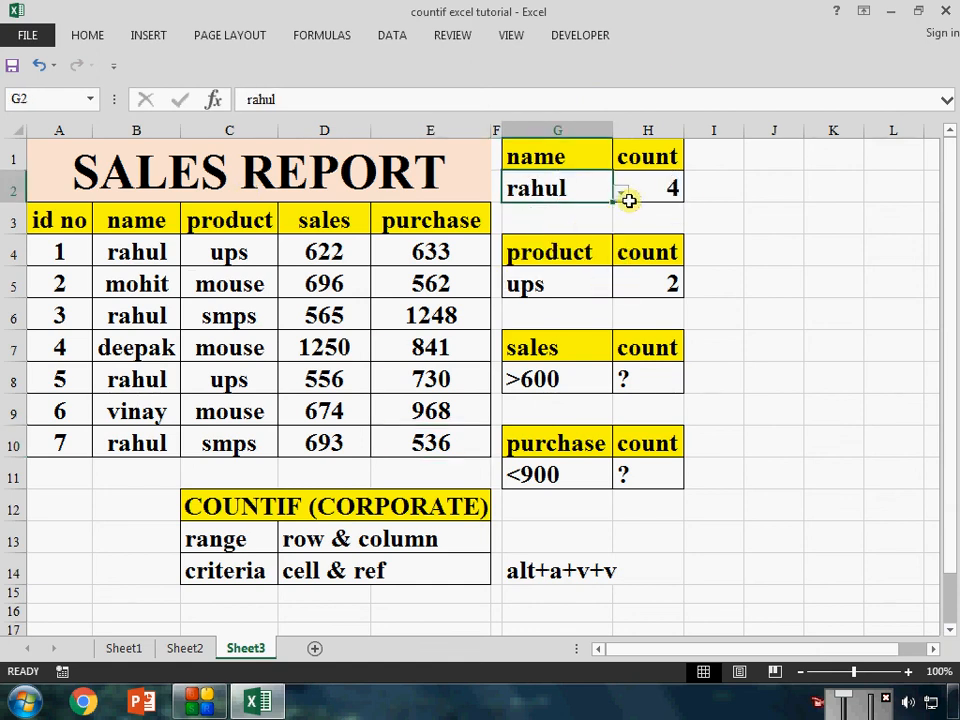
click(621, 193)
click(592, 246)
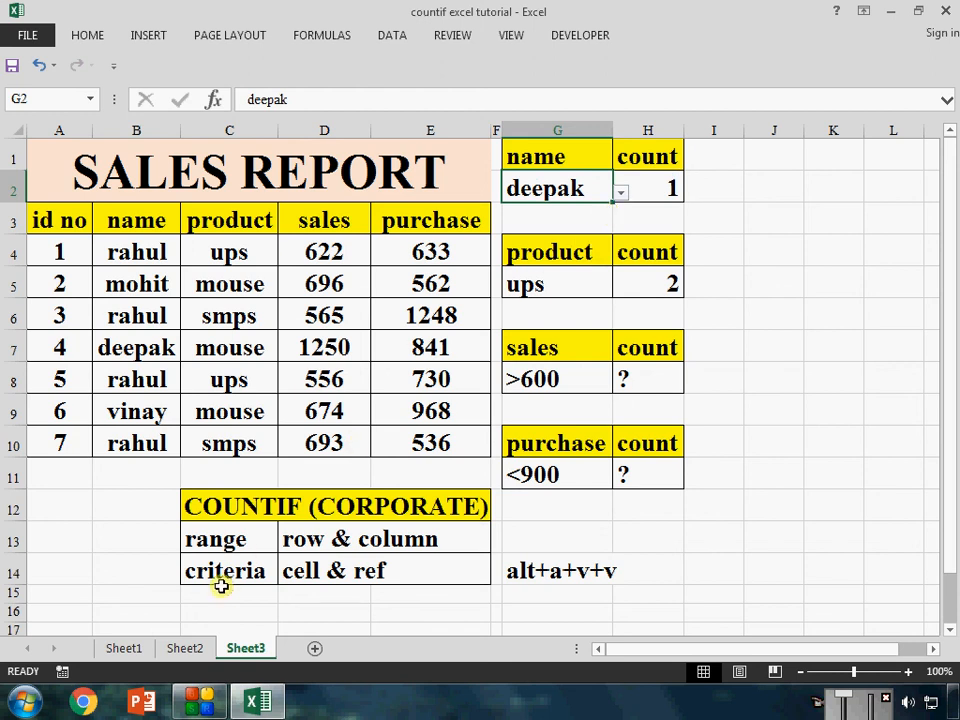
Review the COUNTIF heading blocks on Sheet1 (BEGINNERS), Sheet2 (ADVANCED) and Sheet3 (CORPORATE), ending with the Sheet3 heading selected
click(124, 650)
click(379, 475)
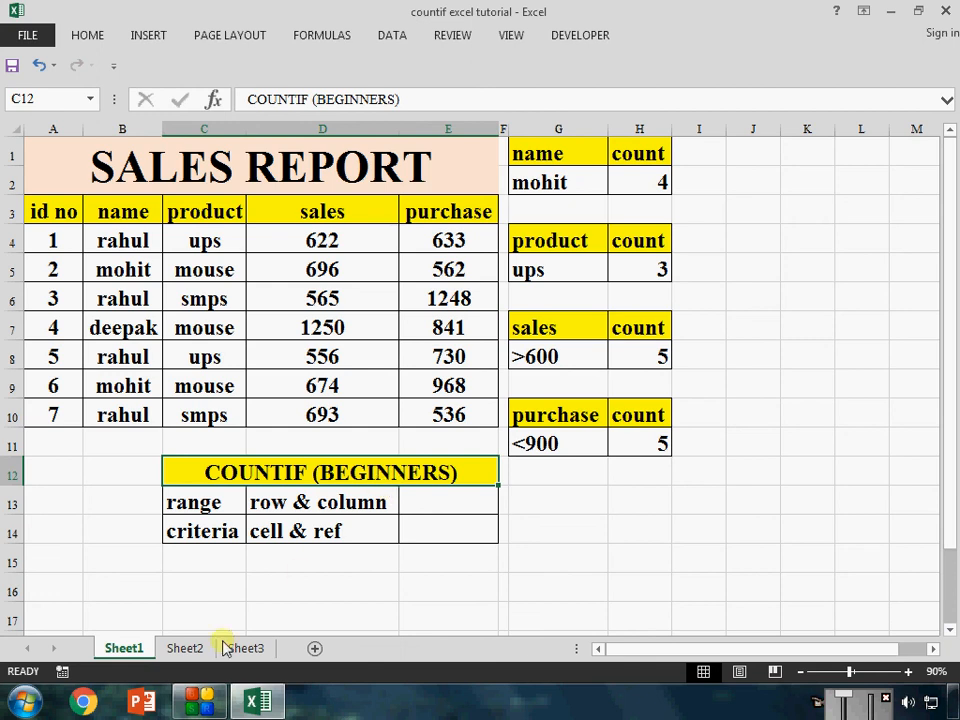
click(186, 648)
drag(340, 510, 364, 563)
click(245, 650)
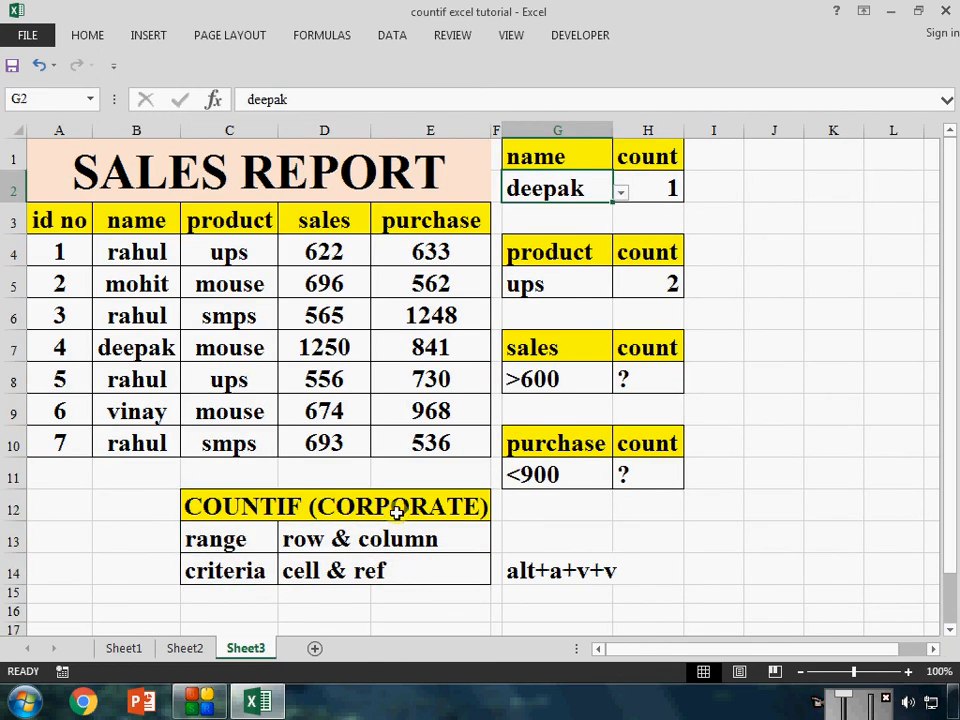
click(397, 512)
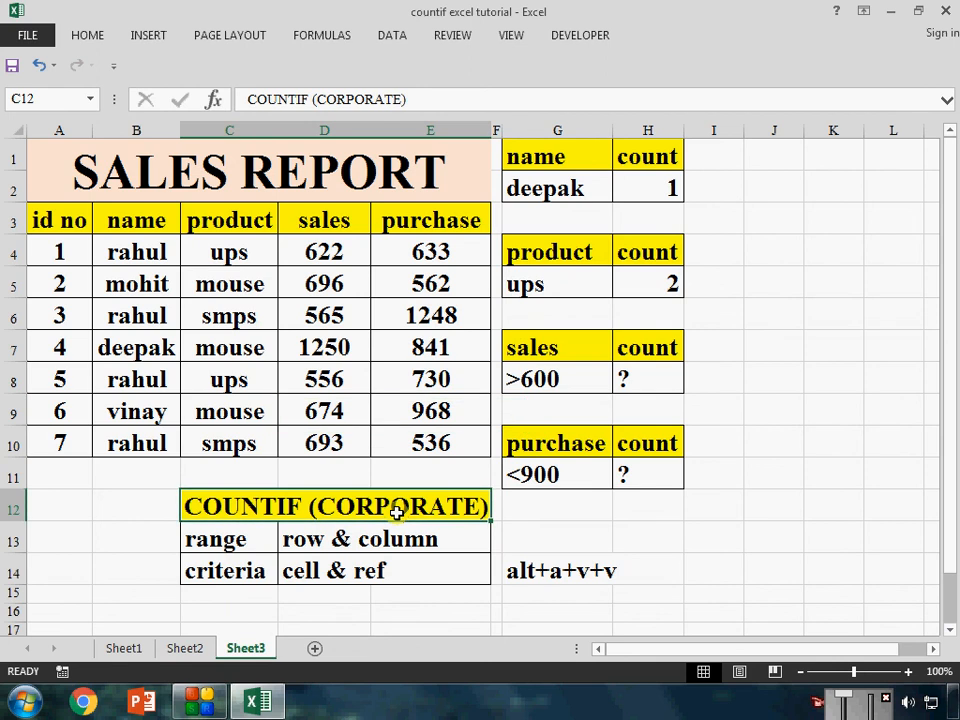